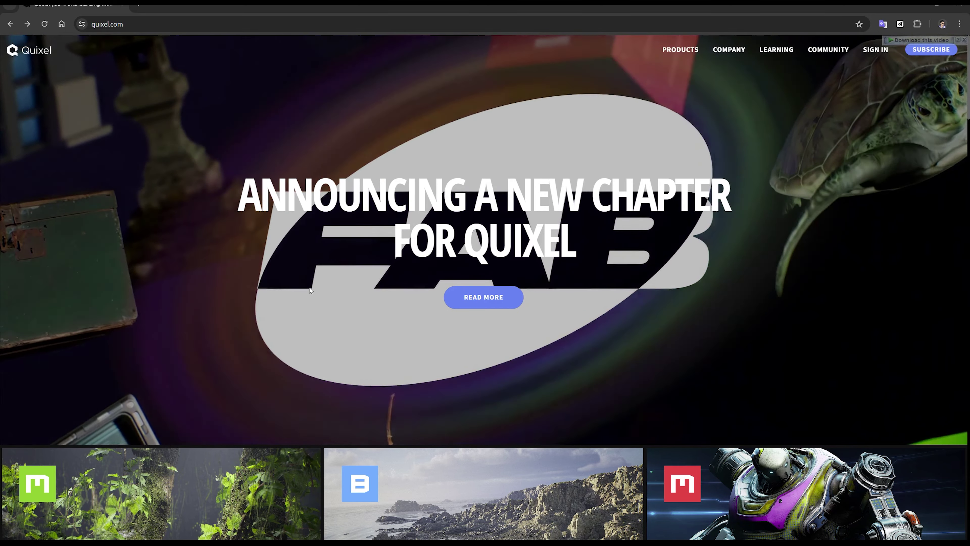
Scroll the quixel.com homepage and open the Bridge card at quixel.com/bridge.
scroll(311, 291, "down", 3)
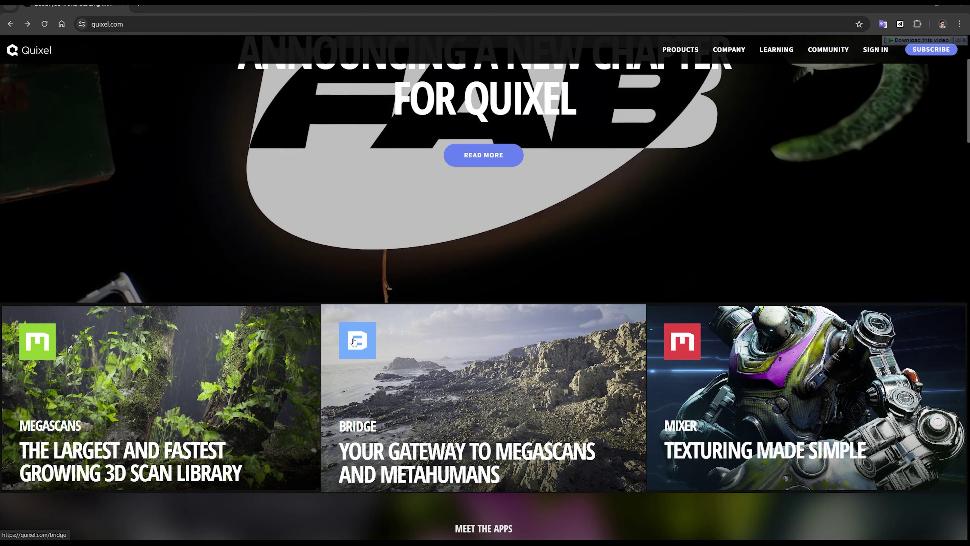
left_click(355, 334)
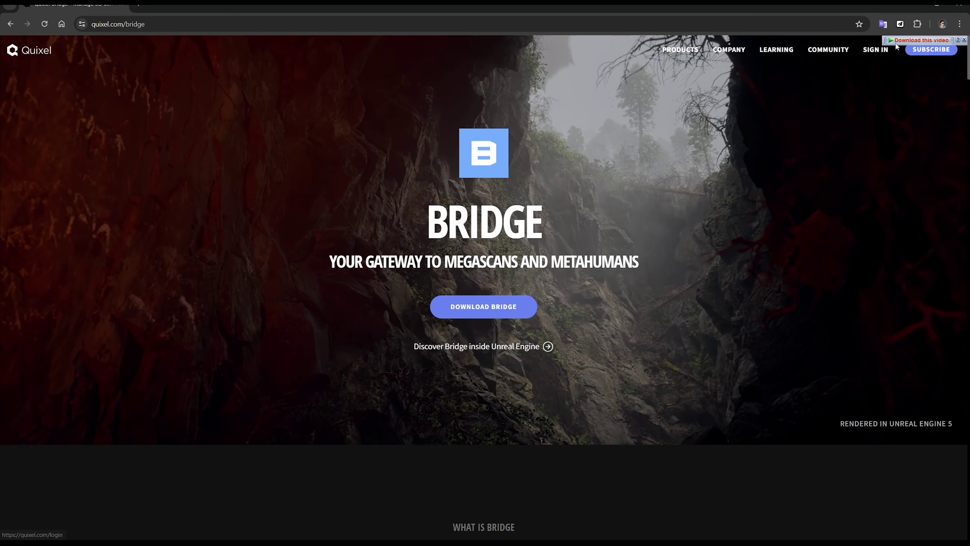
Launch Quixel Bridge from its desktop icon and reposition the Bridge window.
left_click(915, 8)
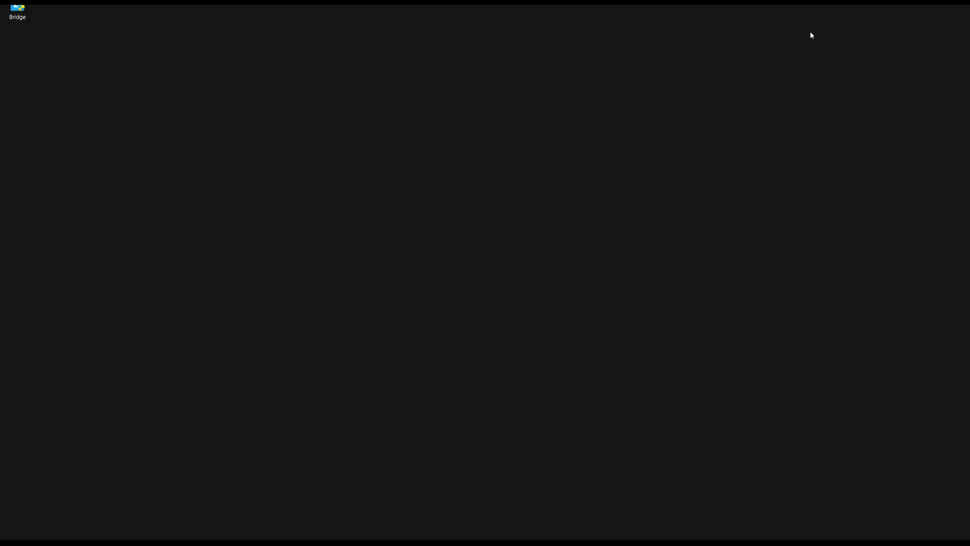
double_click(17, 14)
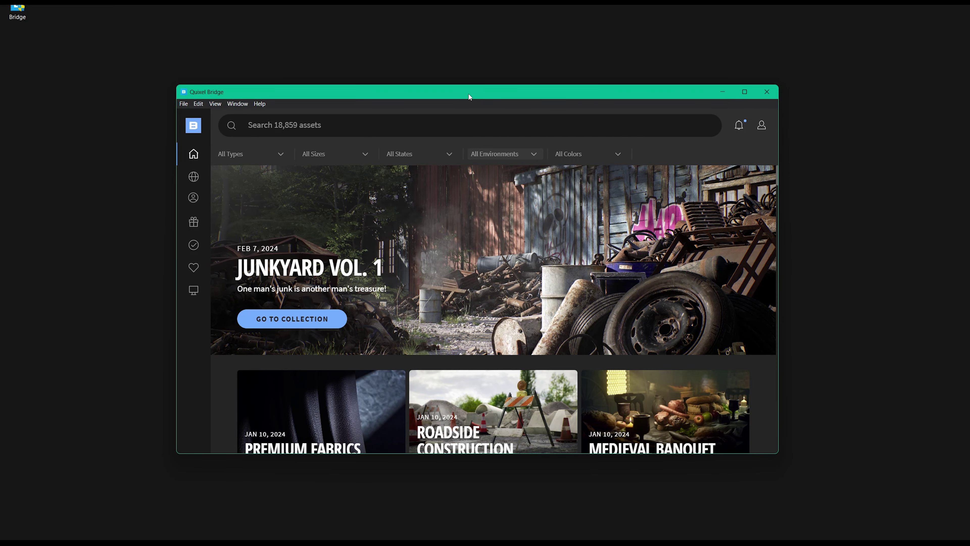
left_click_drag(469, 96, 466, 101)
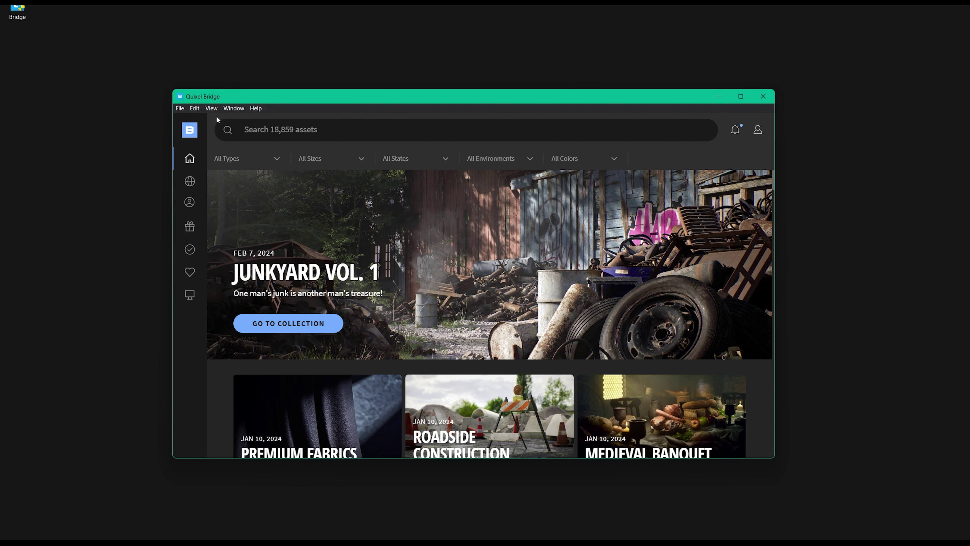
left_click(195, 108)
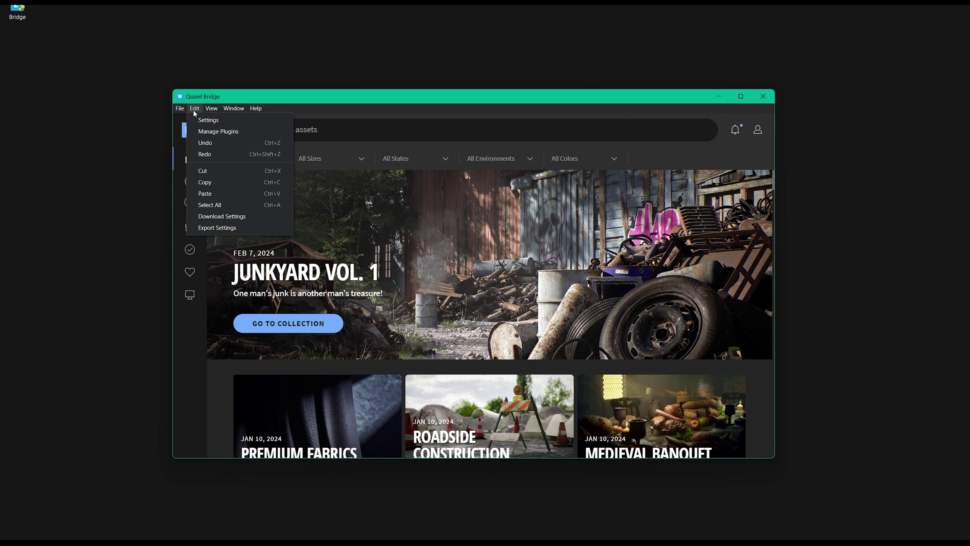
left_click(204, 121)
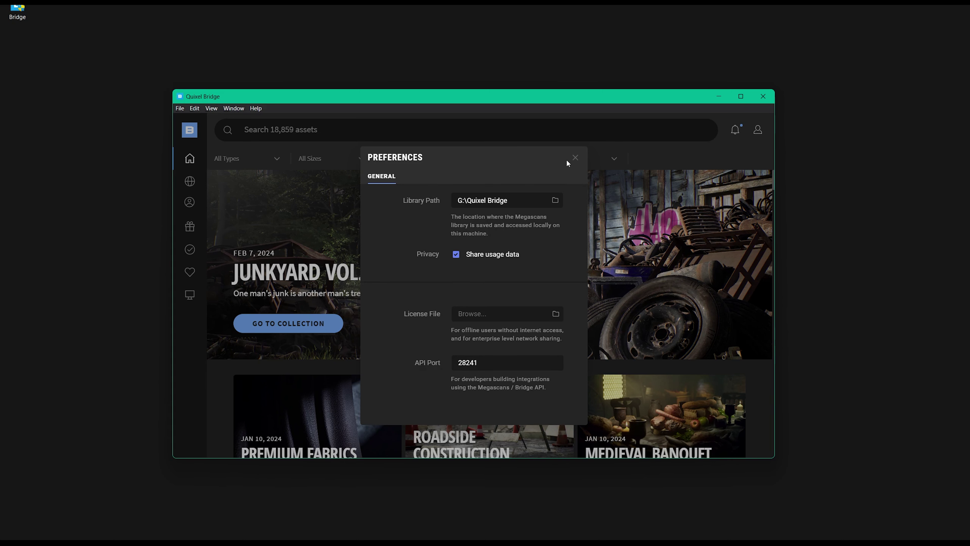
left_click(576, 158)
left_click(183, 110)
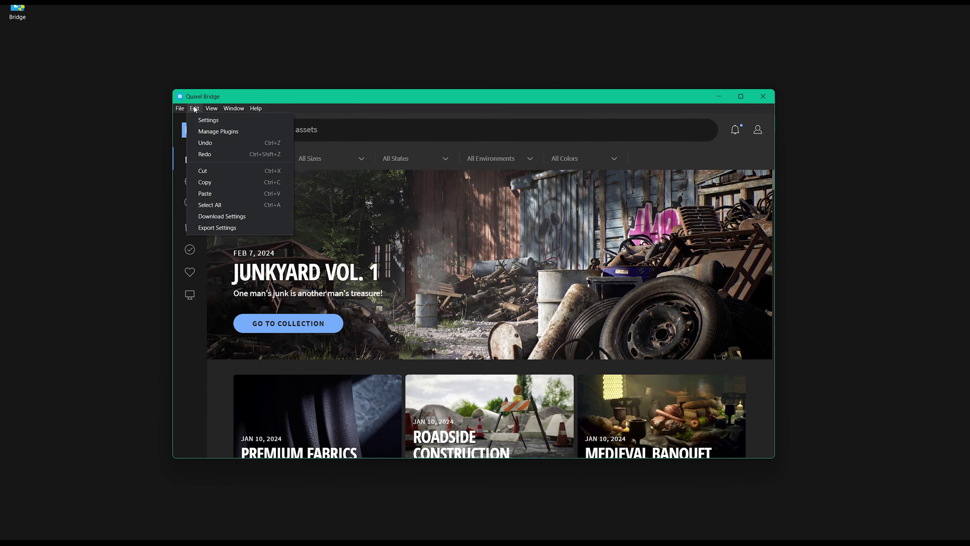
Review Bridge's Download Settings: JPEG texture maps with Albedo kept JPEG, and FBX model defaults.
left_click(246, 223)
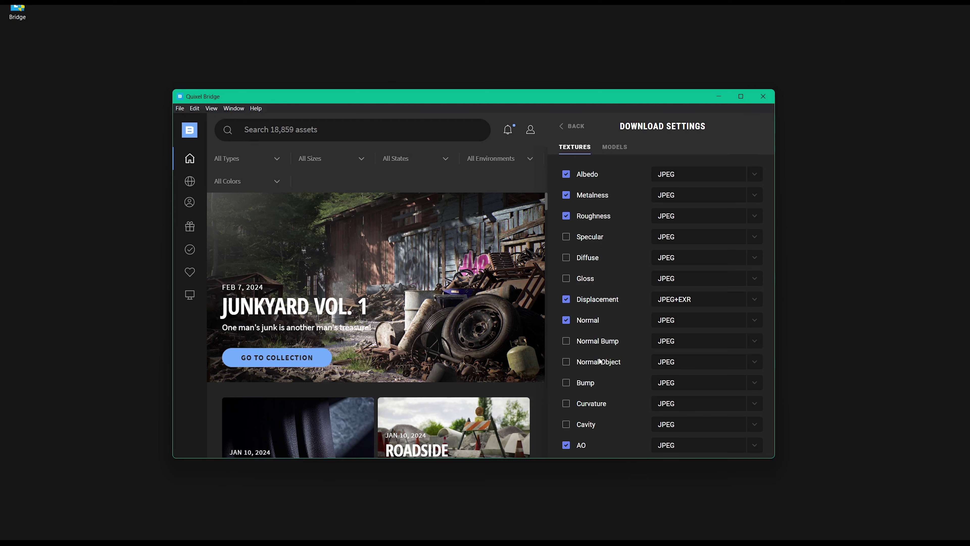
scroll(596, 382, "down", 5)
scroll(600, 363, "up", 5)
left_click(692, 177)
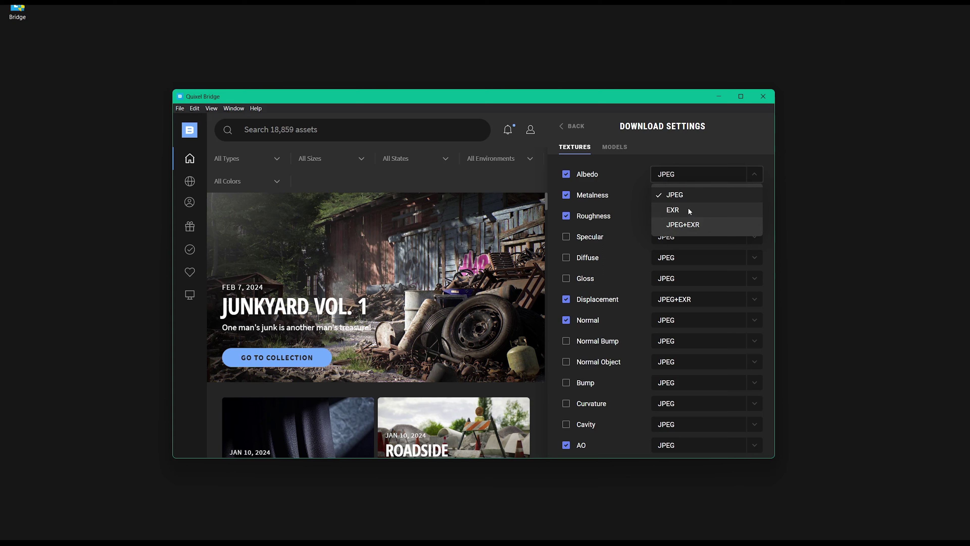
left_click(712, 154)
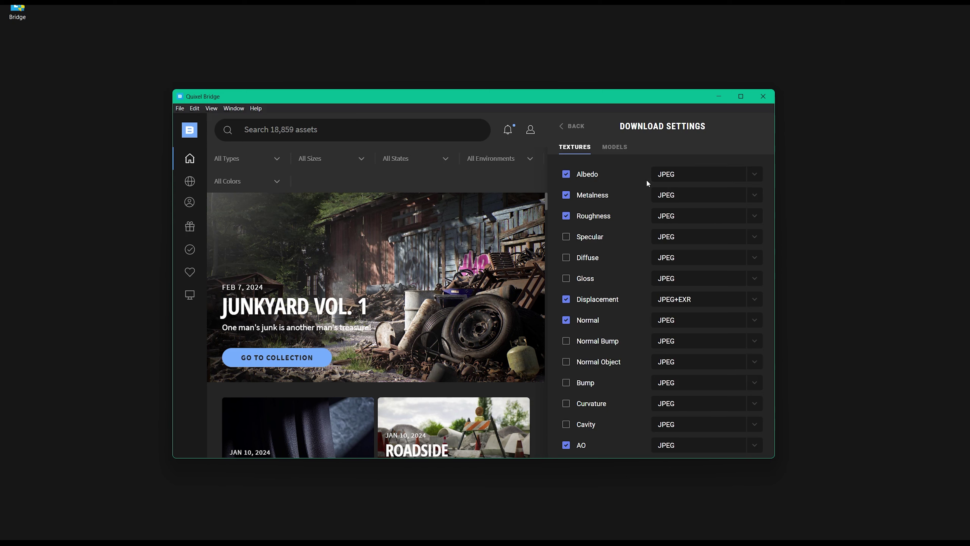
left_click(613, 149)
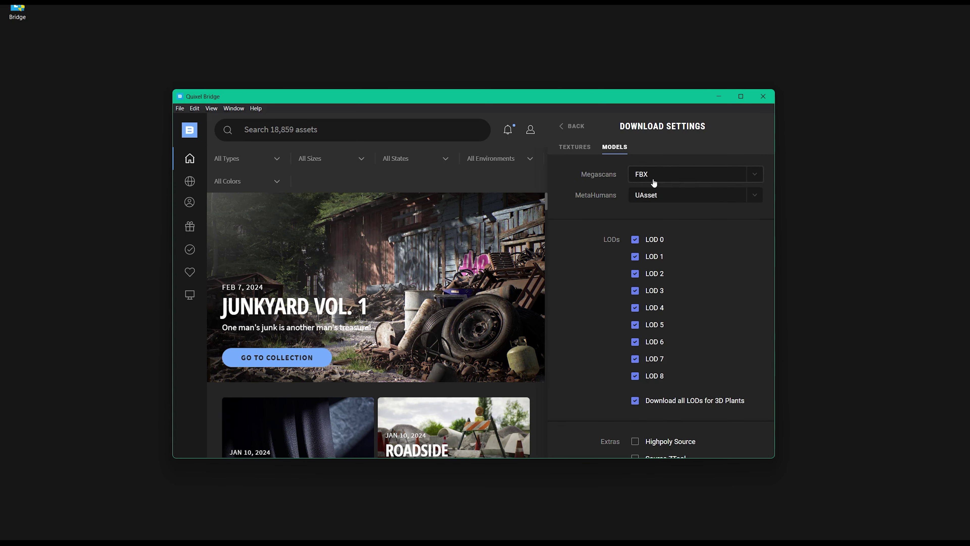
left_click(577, 150)
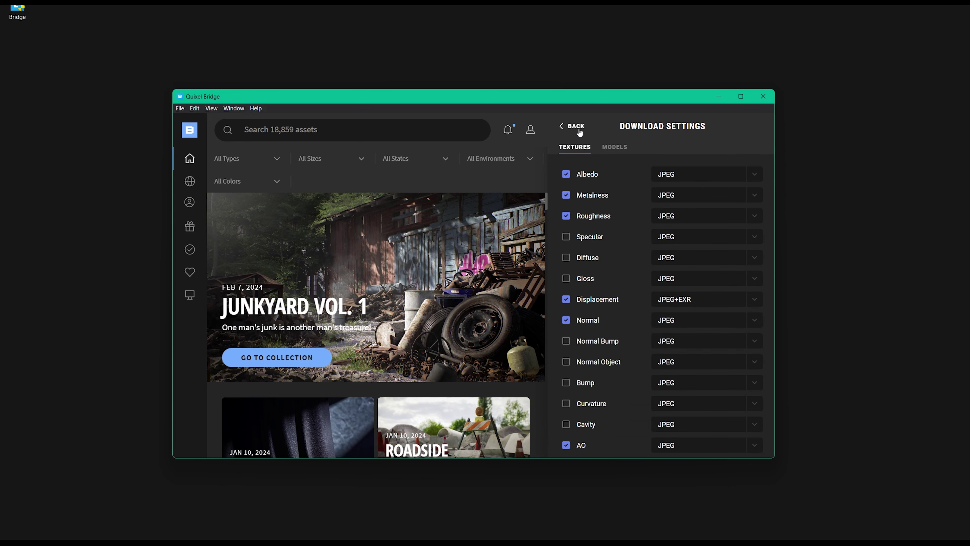
Confirm Bridge's Export Target is 3ds Max (Installed), then minimize Bridge.
left_click(195, 108)
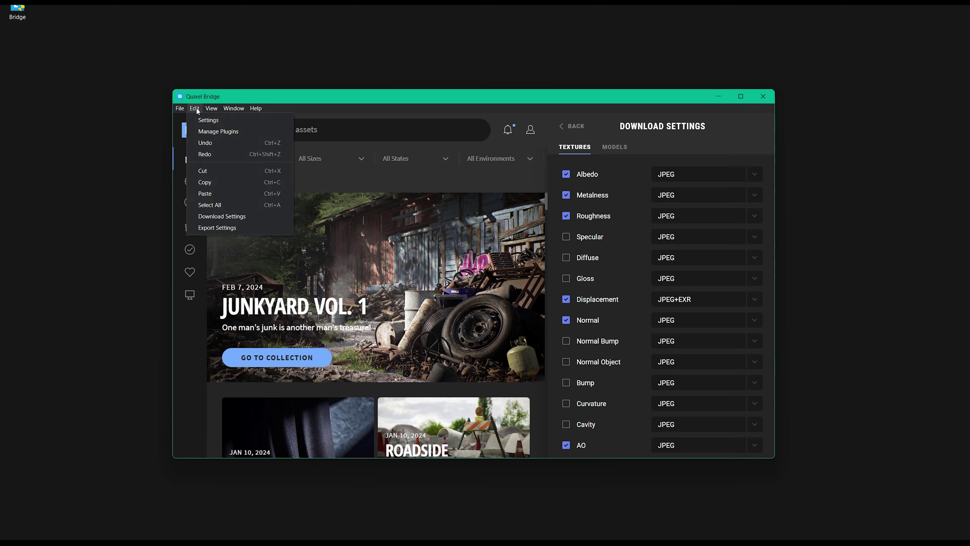
left_click(225, 229)
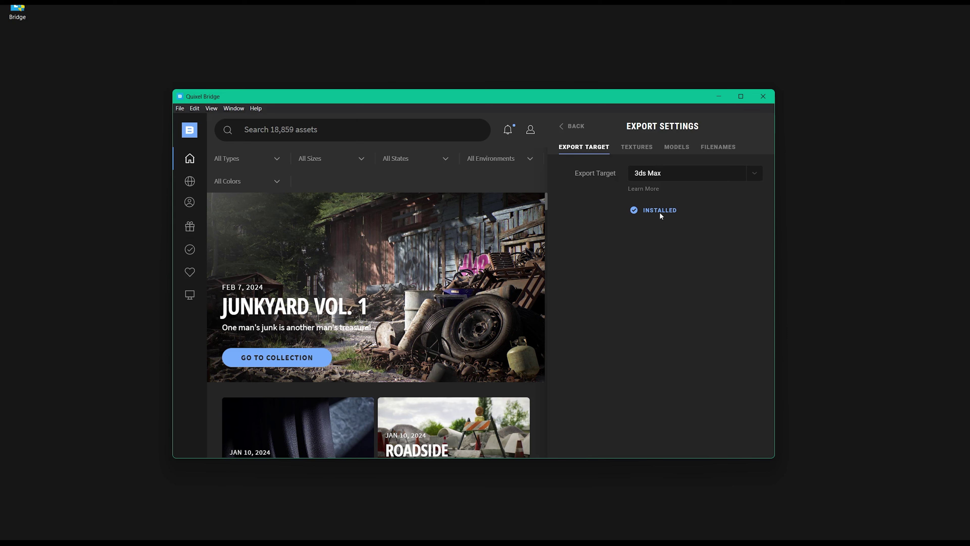
left_click(657, 179)
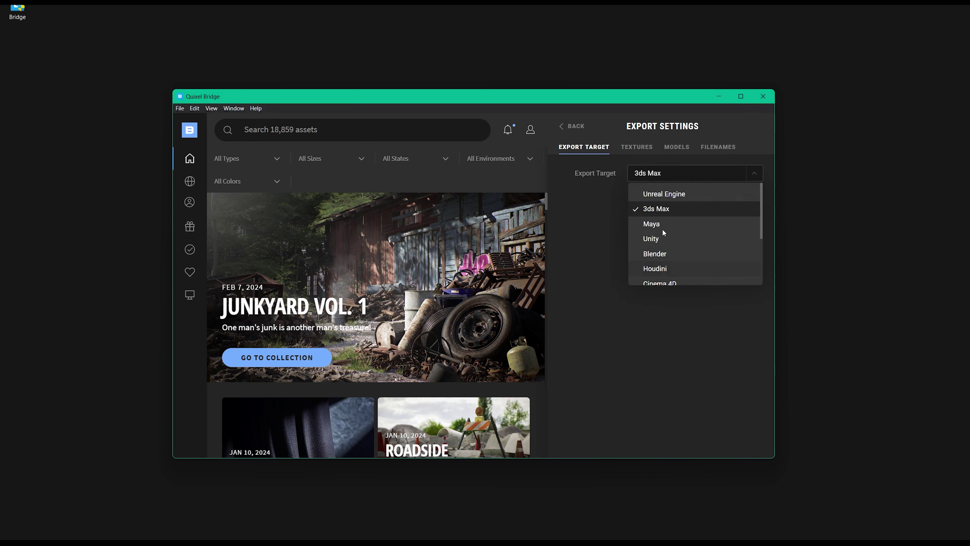
left_click(661, 210)
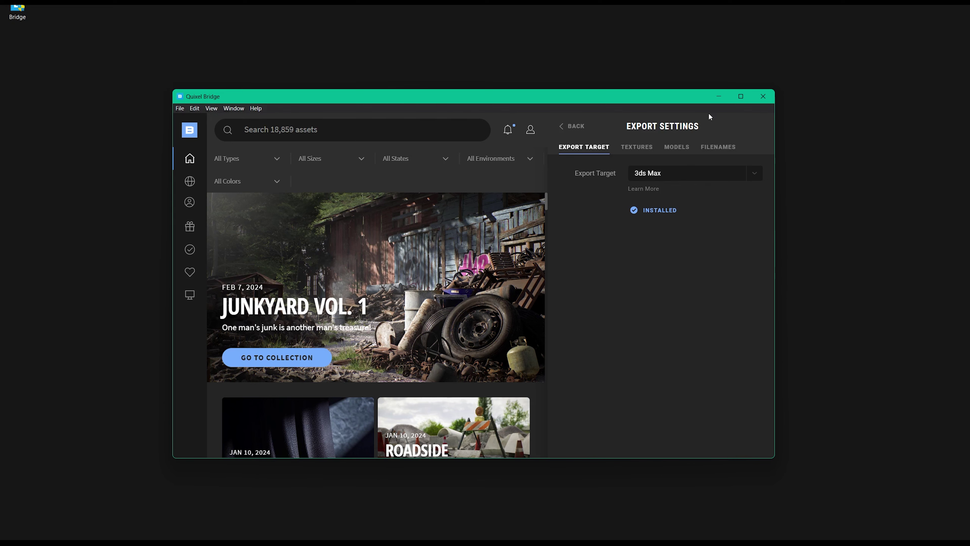
left_click(711, 96)
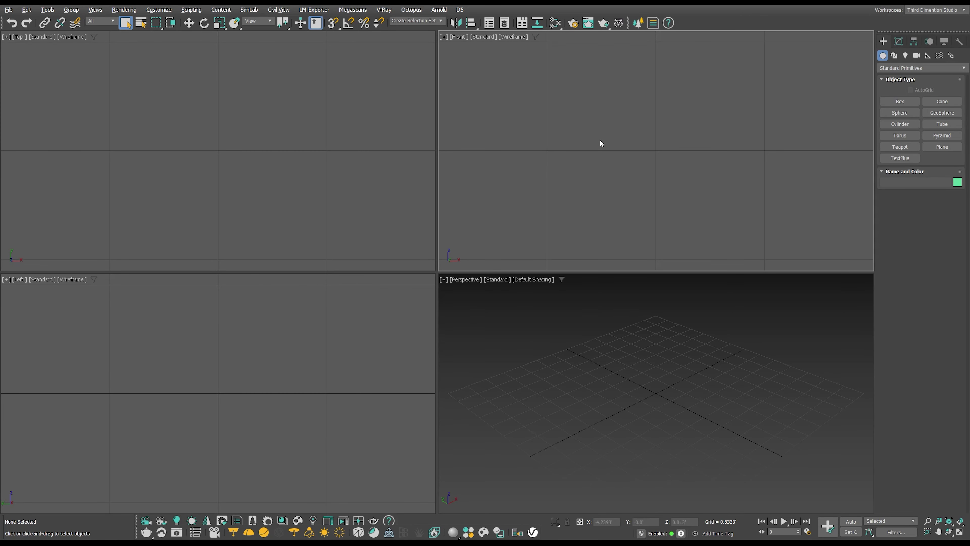
Tick Apply Material to Selection in the Megascans MS Plugin, then open the house scene from File.
left_click(349, 11)
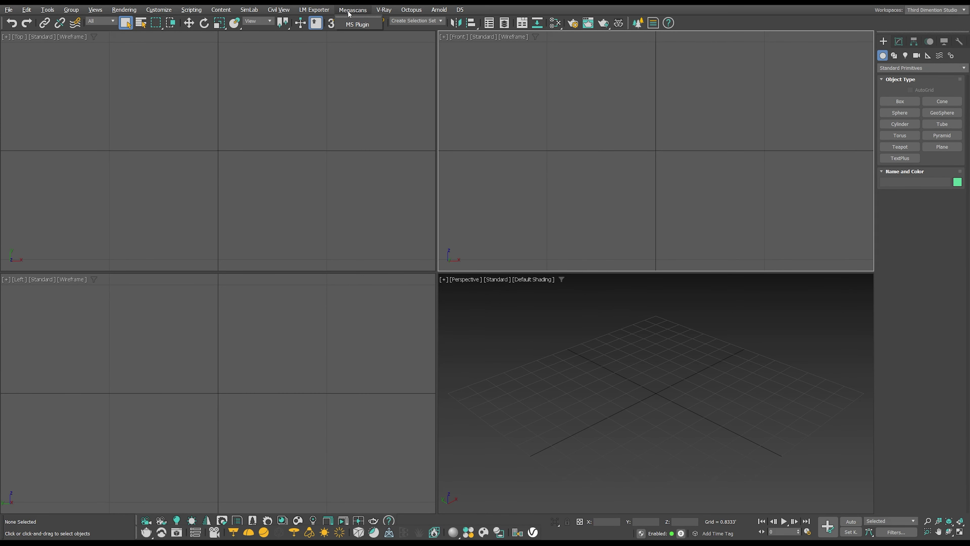
left_click(357, 24)
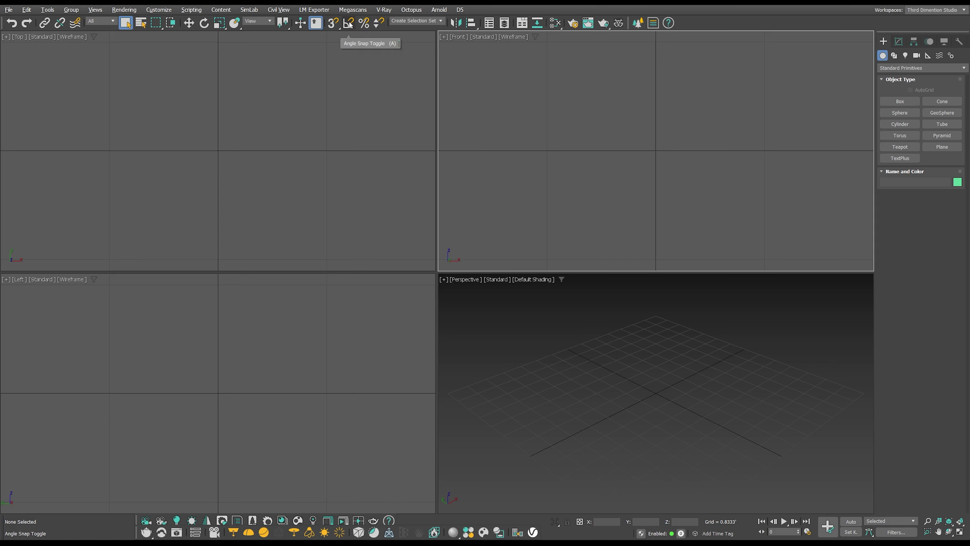
left_click_drag(568, 135, 527, 154)
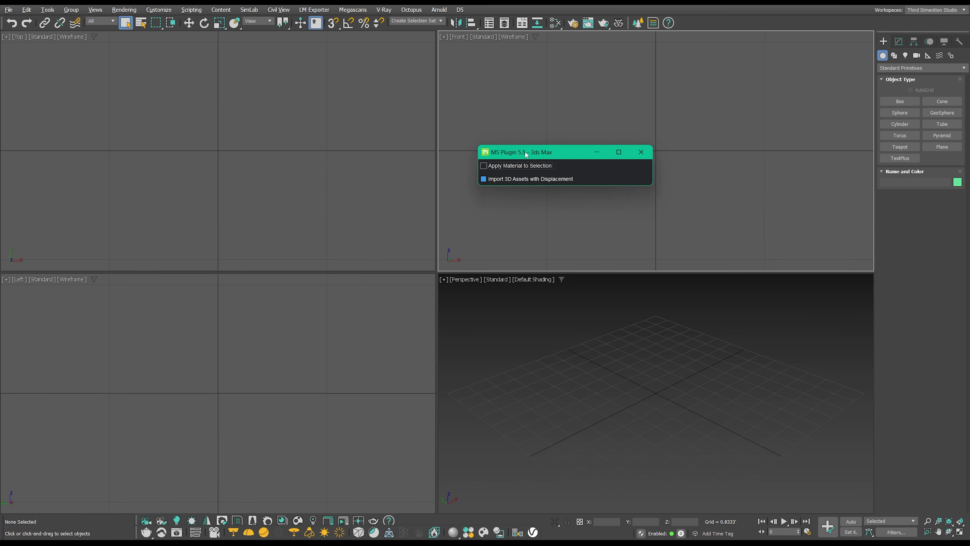
left_click(506, 165)
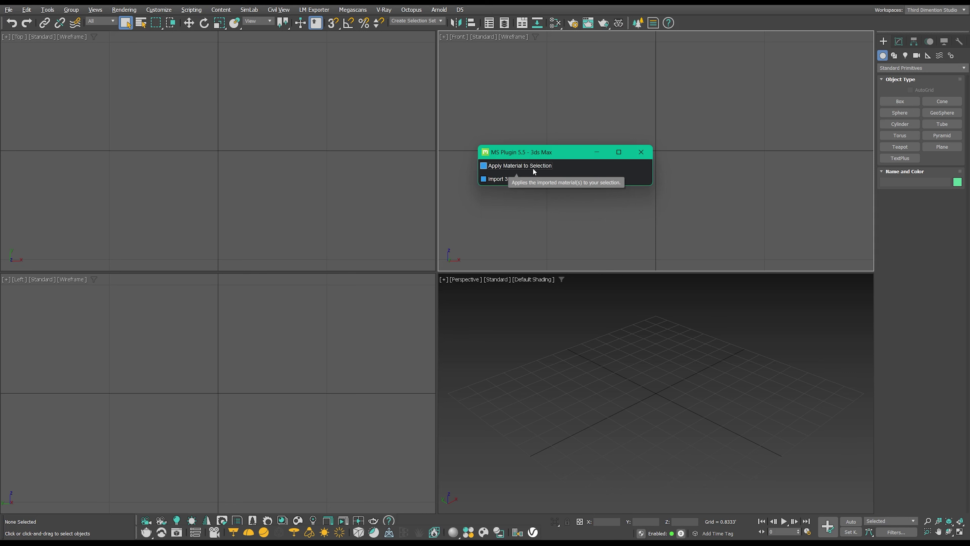
left_click(640, 152)
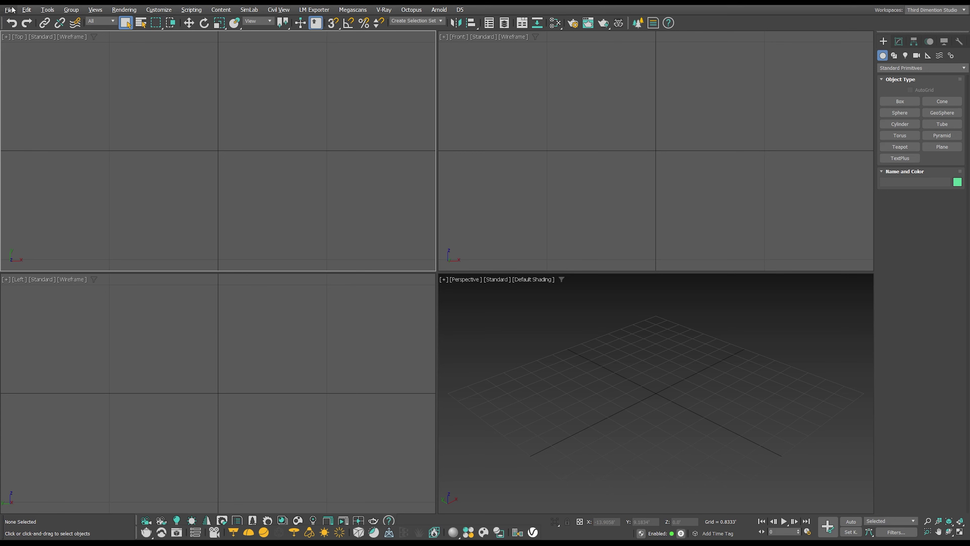
left_click(10, 9)
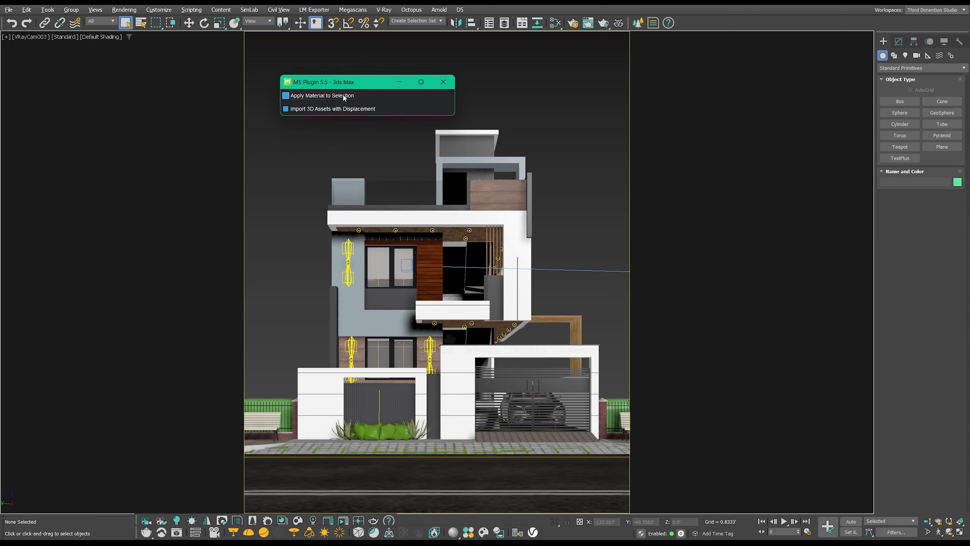
Close the MS Plugin window and hide the lights in the VRayCam003 view with Shift+L.
left_click(443, 83)
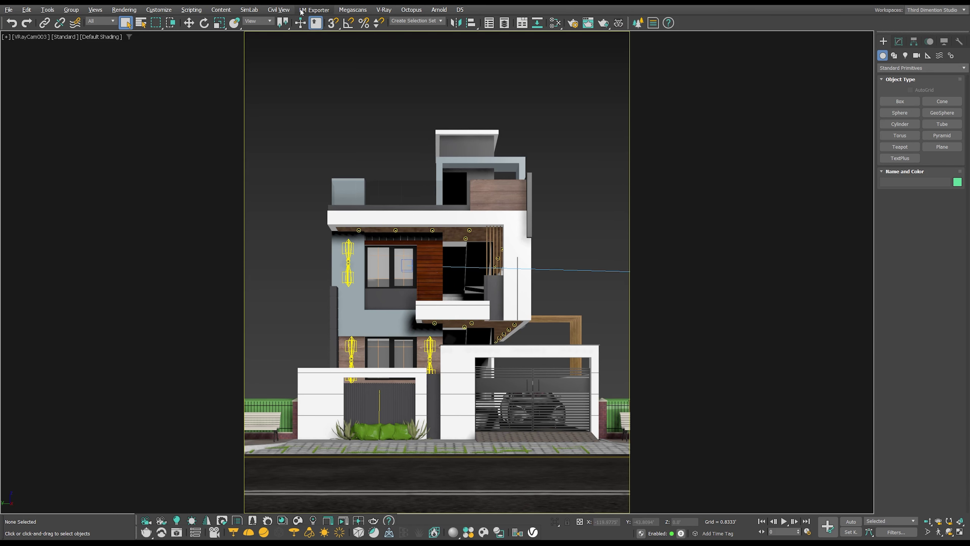
left_click(191, 9)
left_click(206, 111)
key("shift+l")
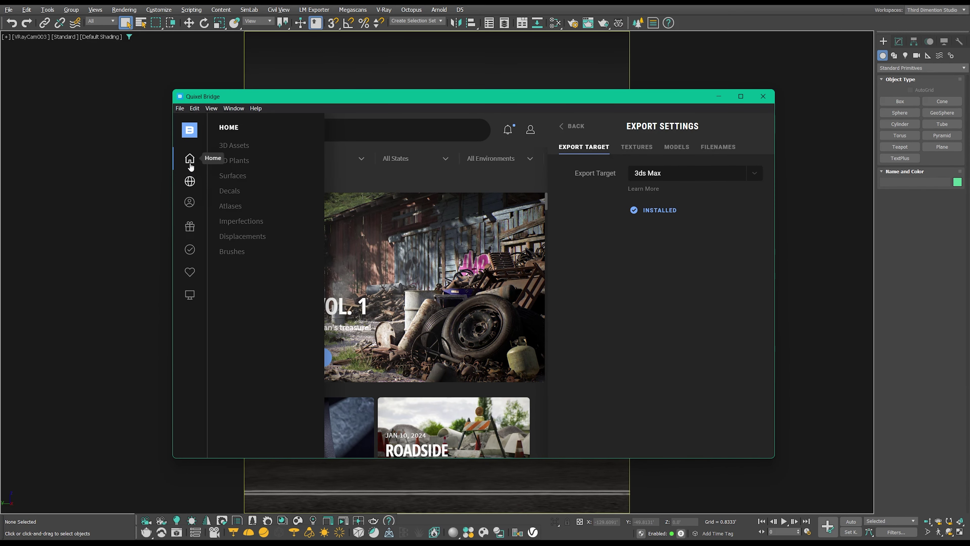
Browse Bridge's 3D Assets > Building categories, starting with the Door assets.
mouse_move(190, 159)
left_click(190, 181)
left_click(191, 160)
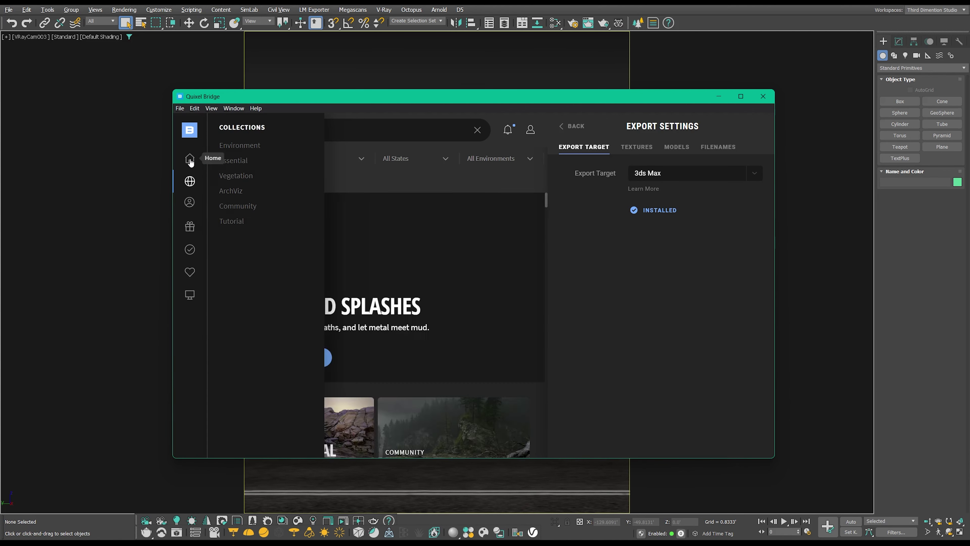
left_click(233, 145)
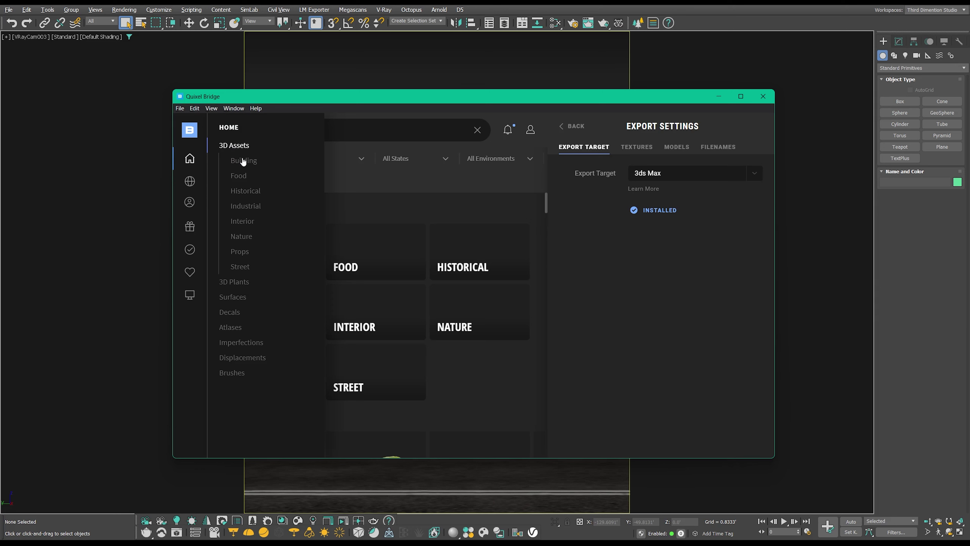
left_click(241, 160)
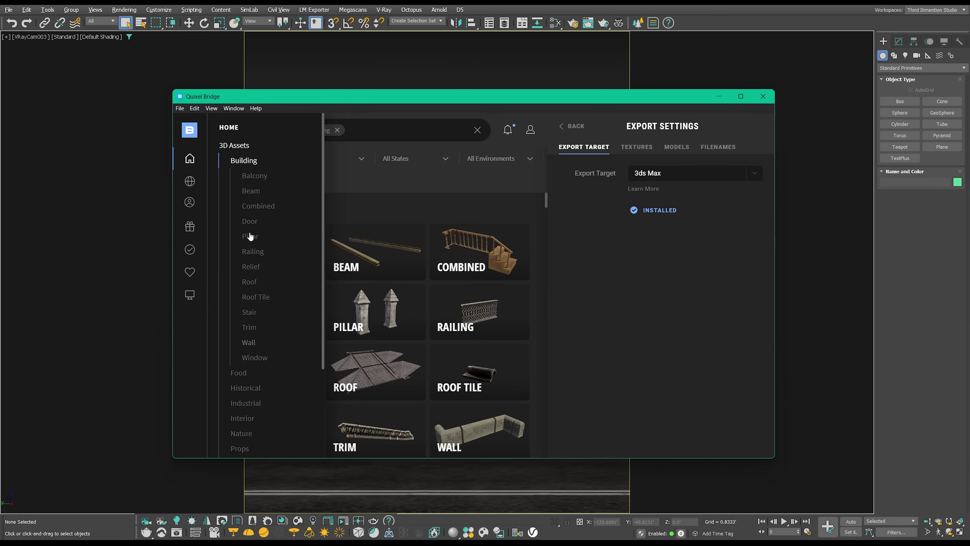
left_click(249, 222)
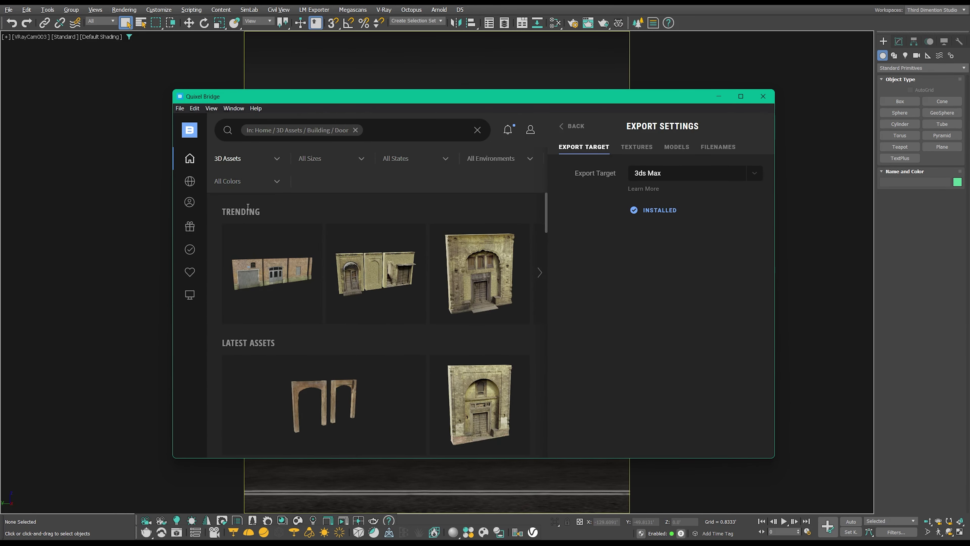
scroll(481, 358, "down", 1)
mouse_move(190, 159)
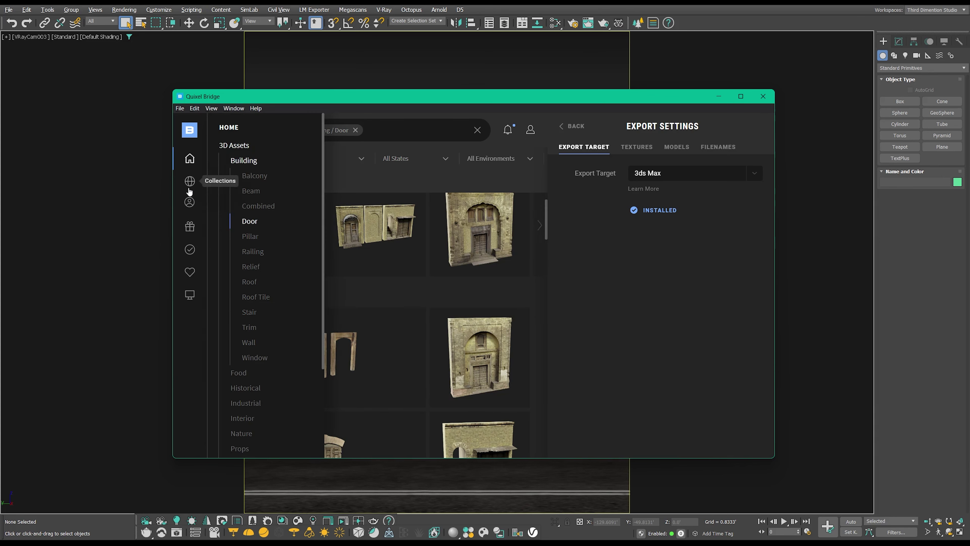
Open 3D Assets > Building > Stair and the Modular Brick Stair details, keeping 4K Resolution.
left_click(238, 150)
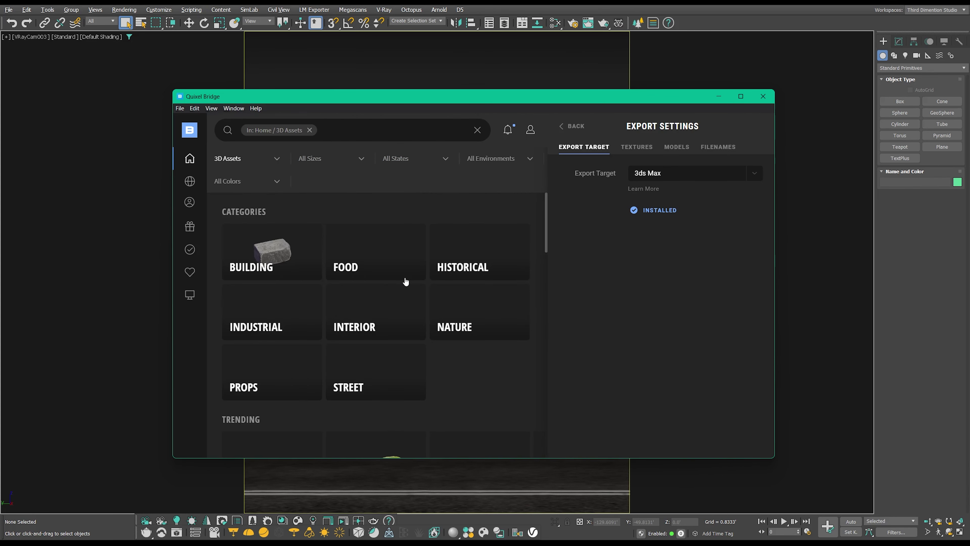
left_click(265, 256)
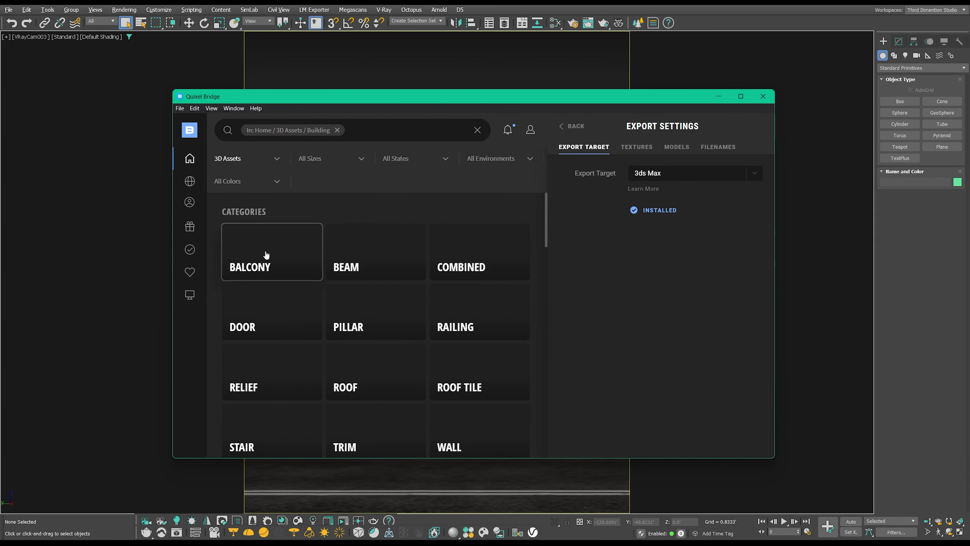
scroll(364, 324, "down", 2)
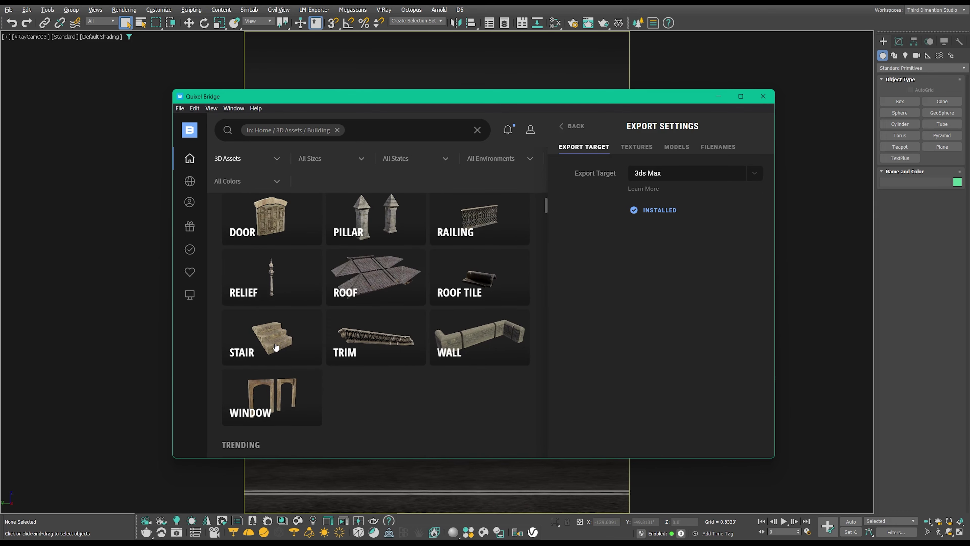
left_click(269, 324)
mouse_move(428, 273)
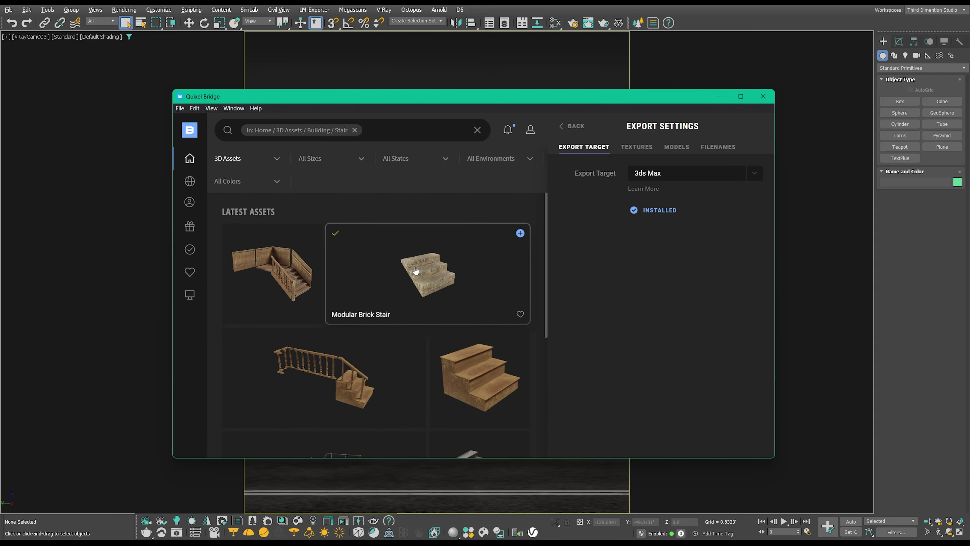
left_click(432, 254)
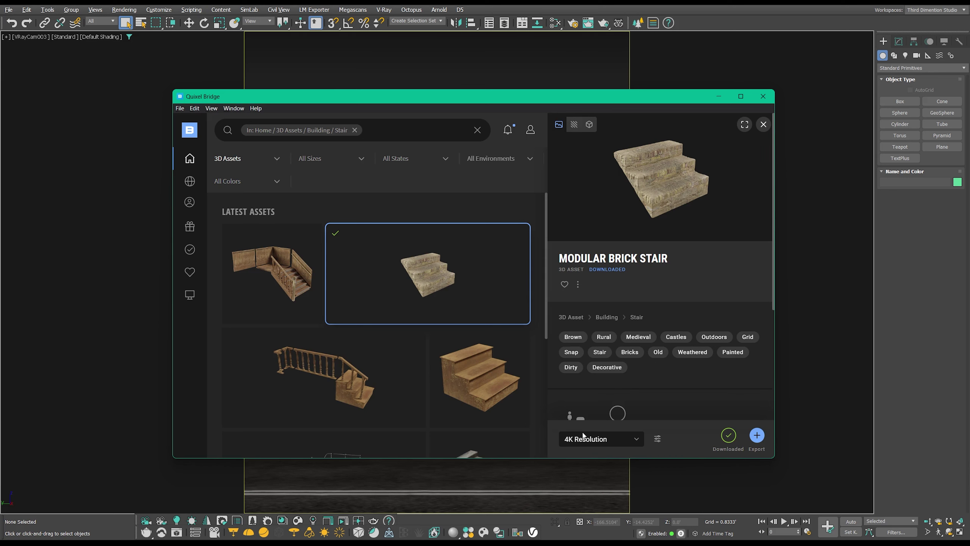
left_click(599, 439)
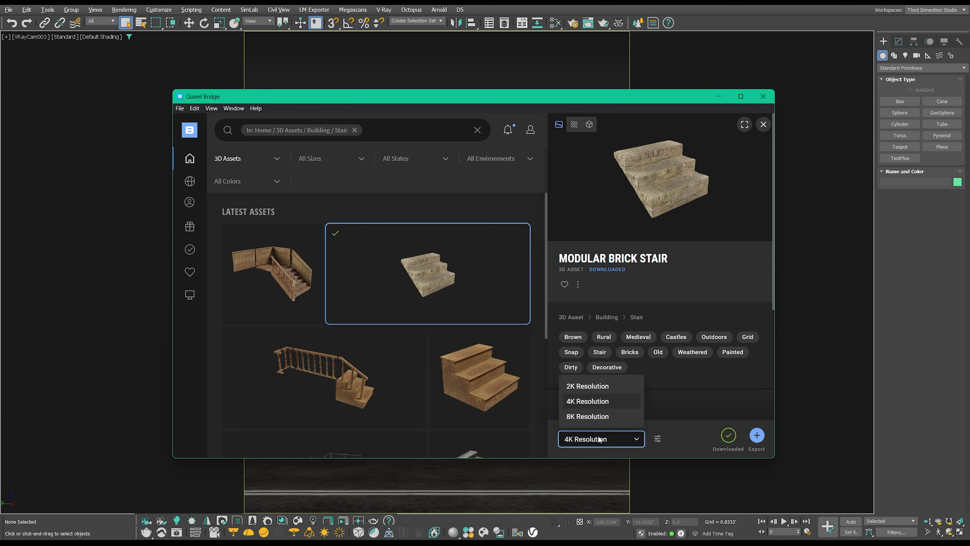
Export the Modular Brick Stair to 3ds Max and isolate it in the viewport with Alt+Q.
left_click(756, 438)
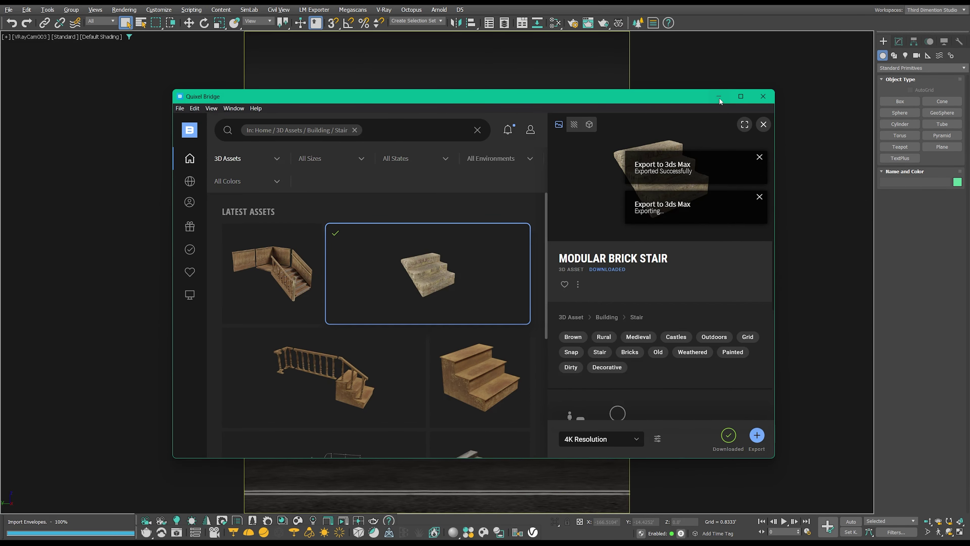
left_click(718, 98)
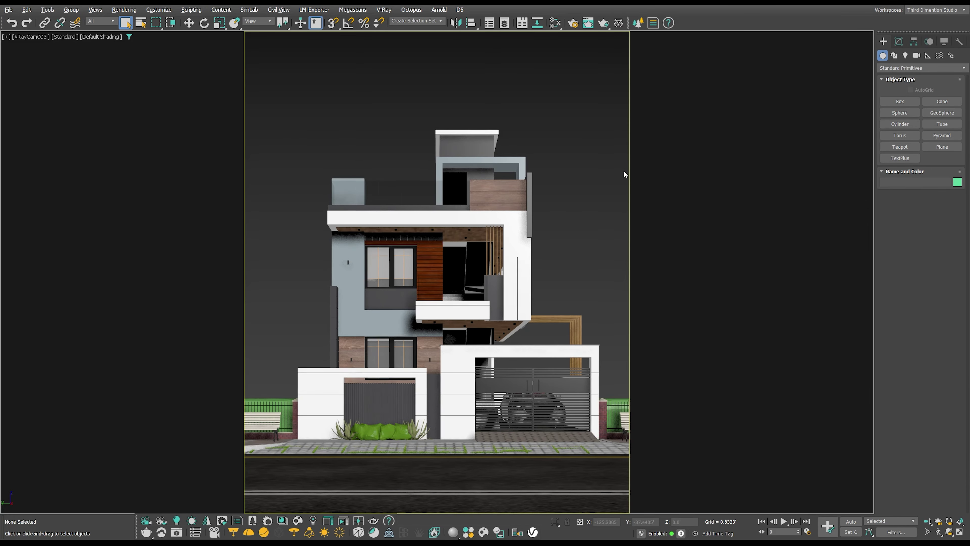
key("alt+w")
key("alt+w")
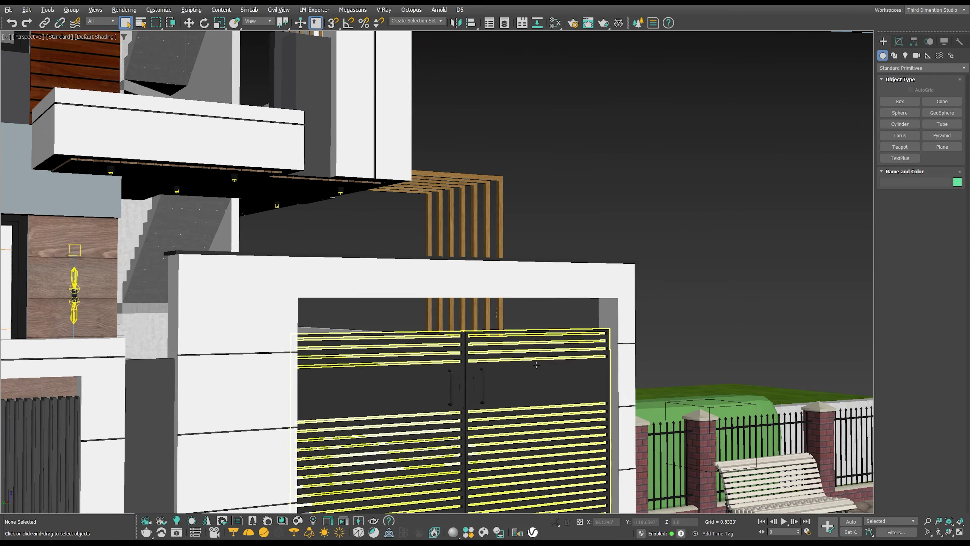
middle_click_drag(661, 420, 491, 328)
scroll(491, 328, "down", 3)
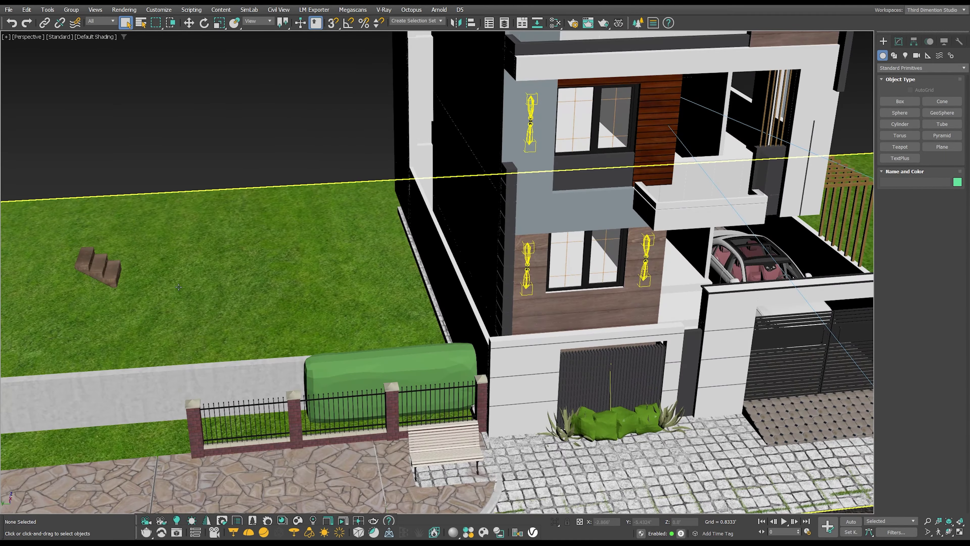
scroll(464, 290, "up", 6)
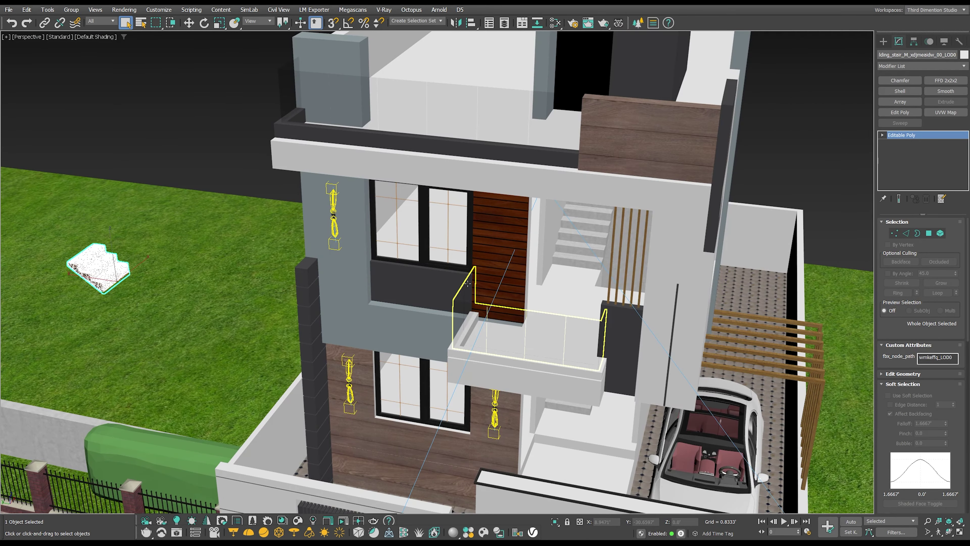
key("alt+q")
Orbit to a front view of the isolated stair, selecting it to see its mesh.
left_click(658, 309)
middle_click_drag(617, 309, 604, 284, "alt")
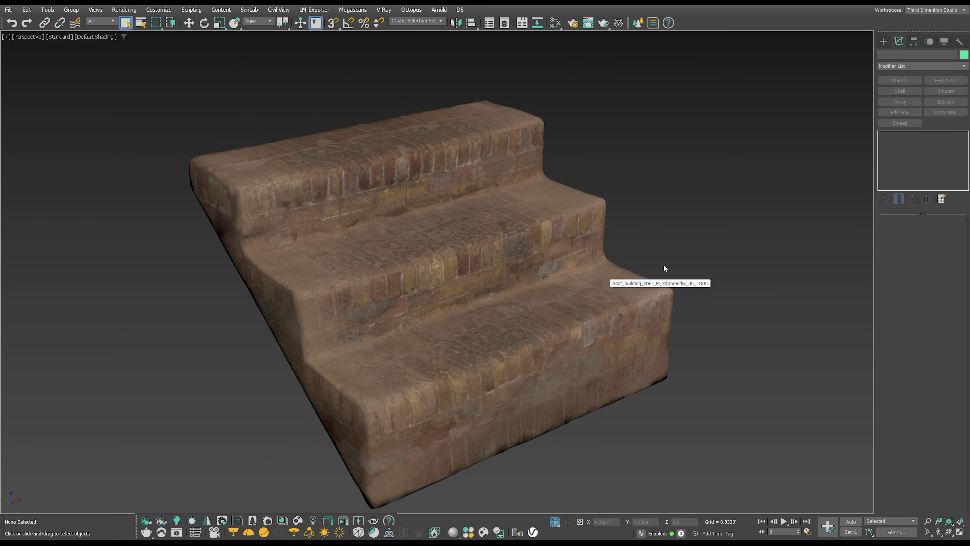
mouse_move(665, 263)
middle_mouse_down("alt")
mouse_move(713, 228)
mouse_move(676, 229)
mouse_move(720, 229)
middle_mouse_up("alt")
left_click(620, 284)
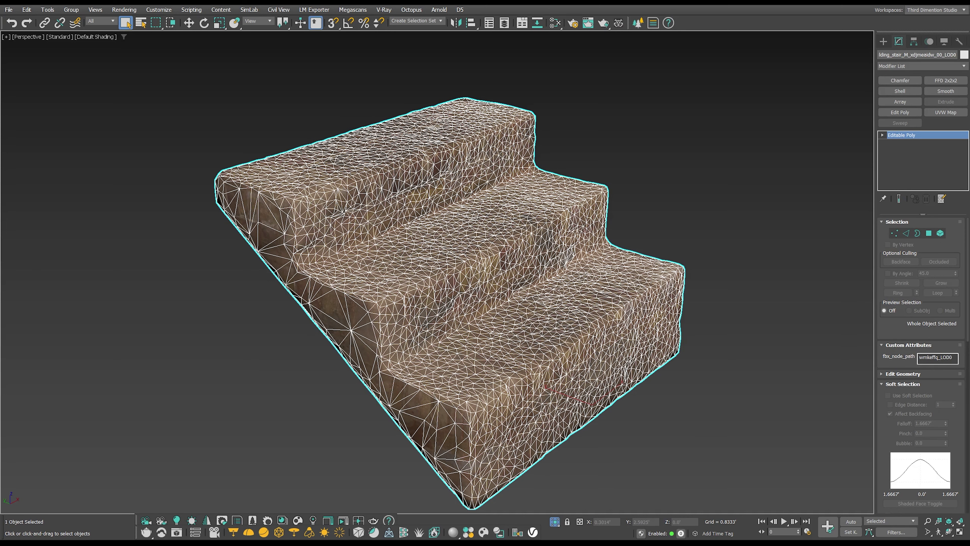
left_click(672, 219)
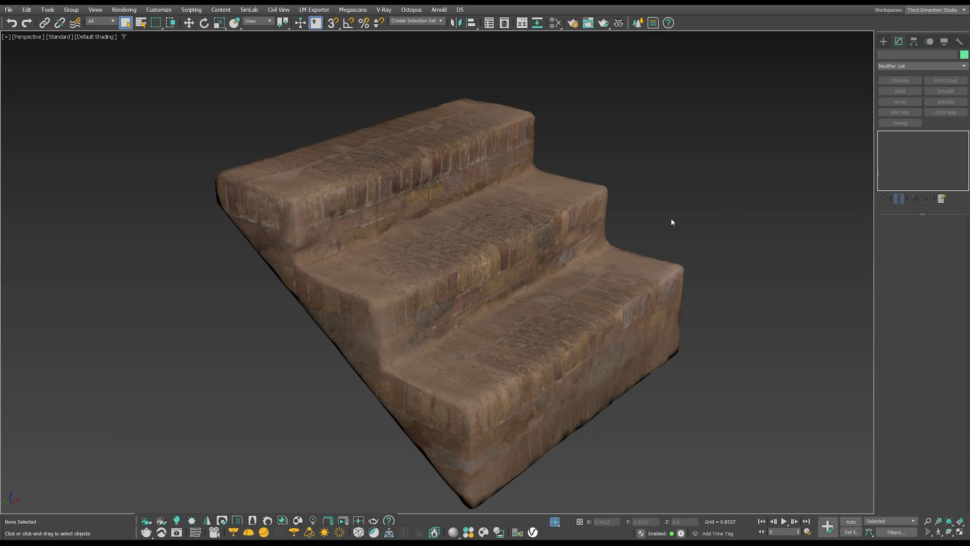
Inspect the stair's Editable Poly mesh from a frontal angle, then exit isolation to the full house.
mouse_move(693, 229)
middle_mouse_down("alt")
mouse_move(613, 221)
mouse_move(675, 222)
mouse_move(685, 235)
mouse_move(682, 209)
middle_mouse_up("alt")
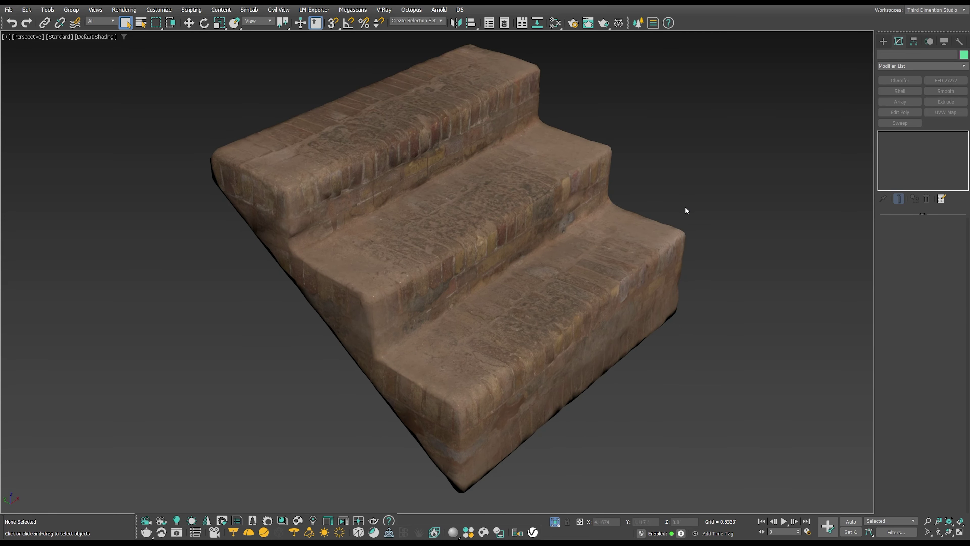
left_click(442, 177)
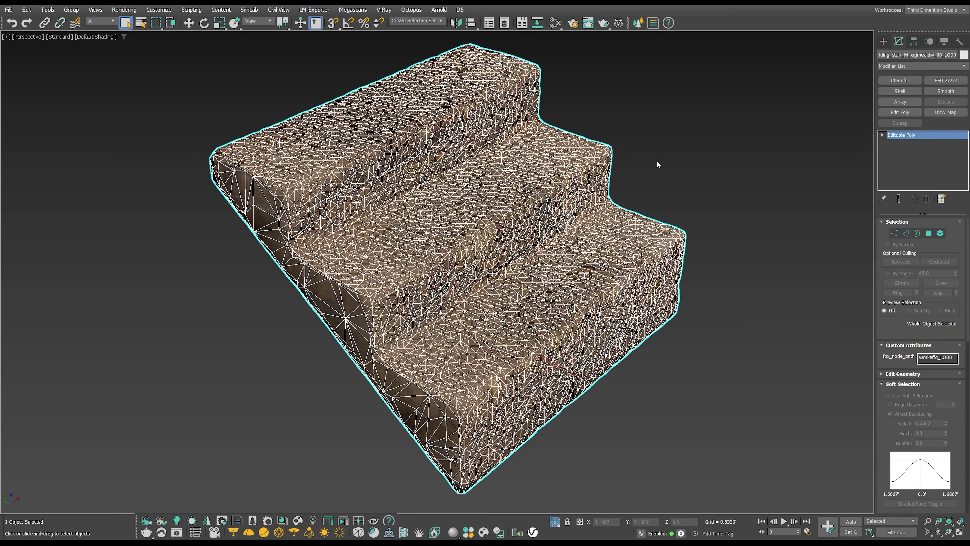
left_click(657, 189)
middle_click_drag(630, 237, 572, 260, "alt")
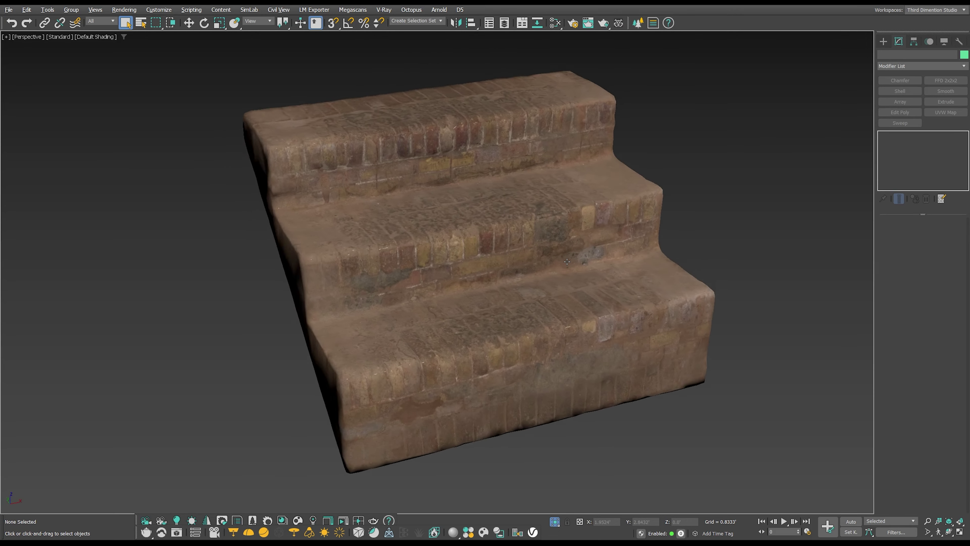
left_click(572, 260)
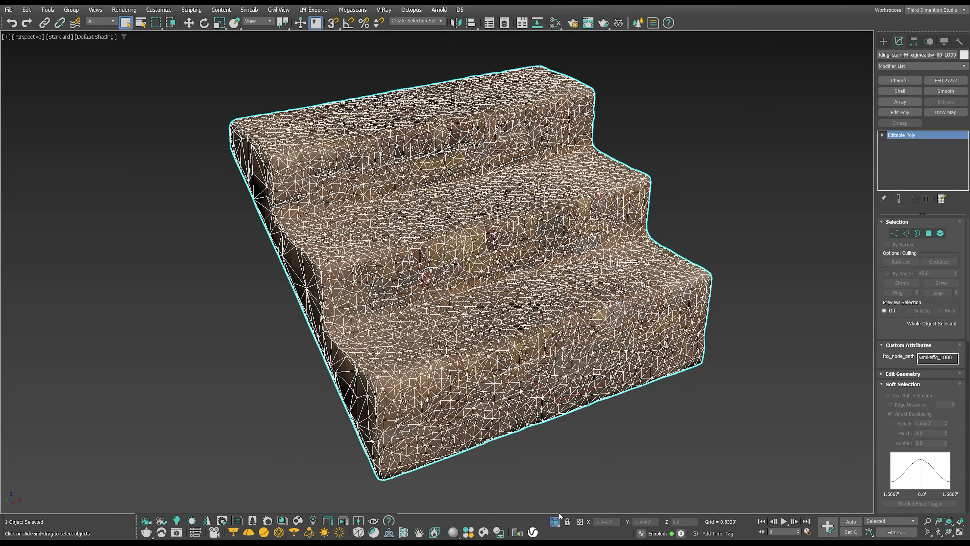
left_click(557, 521)
middle_click_drag(560, 493, 537, 250, "alt")
Delete the imported stair and isolate the front boundary wall pieces.
key("Delete")
left_click(389, 380)
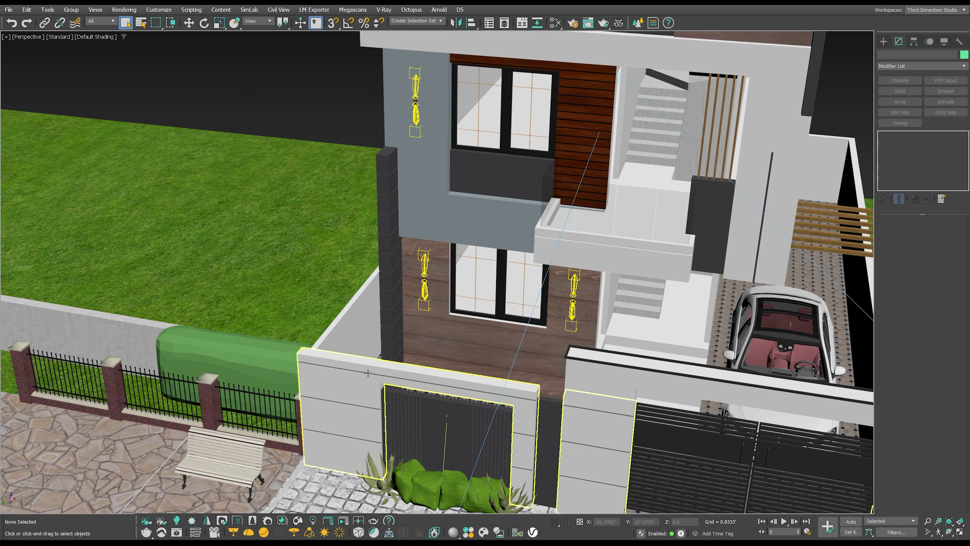
key("alt+q")
middle_click_drag(378, 363, 422, 350)
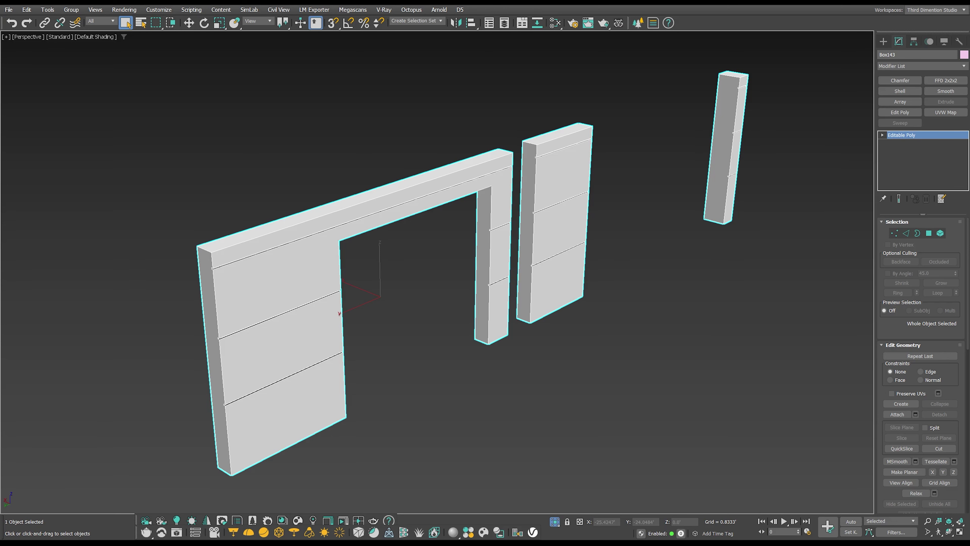
Return to Bridge and browse Surfaces > Wood > Veneer.
key("alt+Tab")
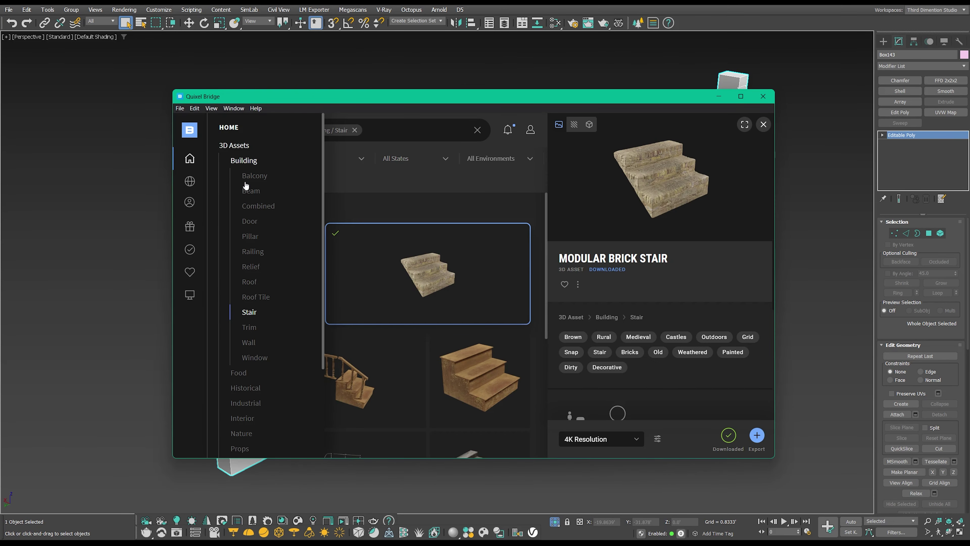
left_click(233, 146)
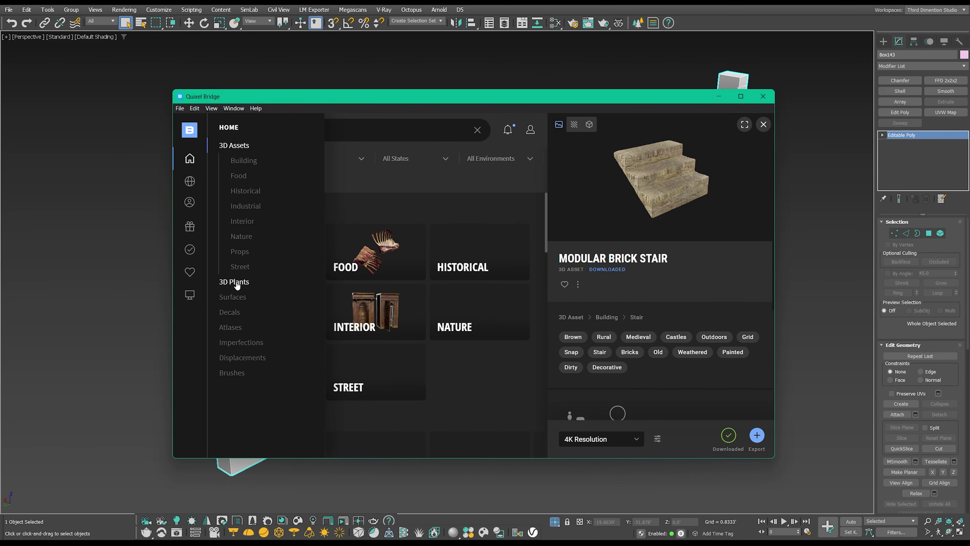
left_click(238, 297)
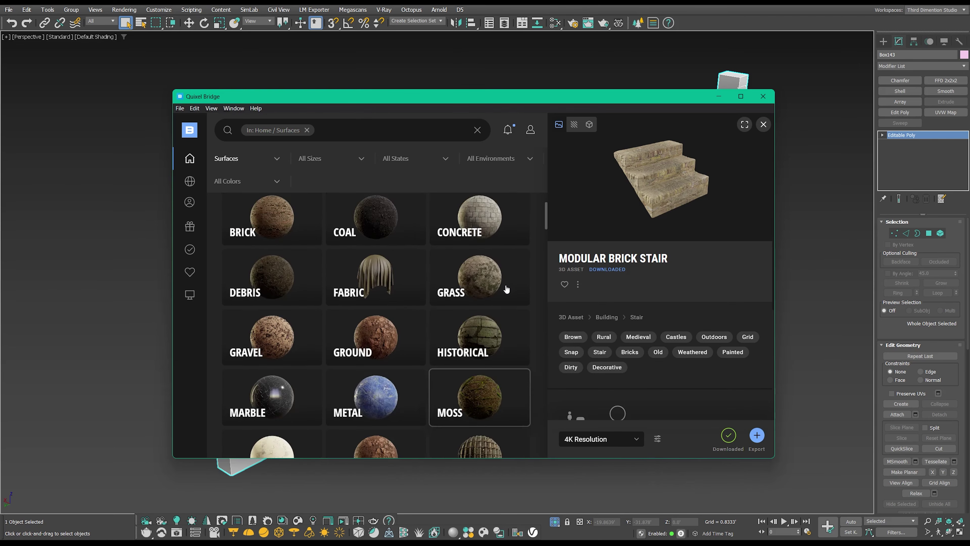
scroll(382, 284, "down", 4)
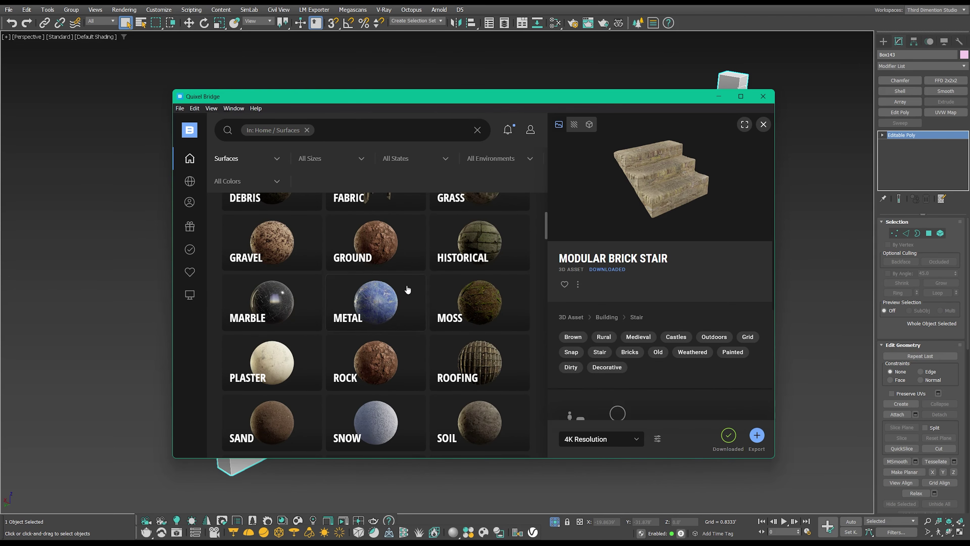
scroll(405, 309, "down", 3)
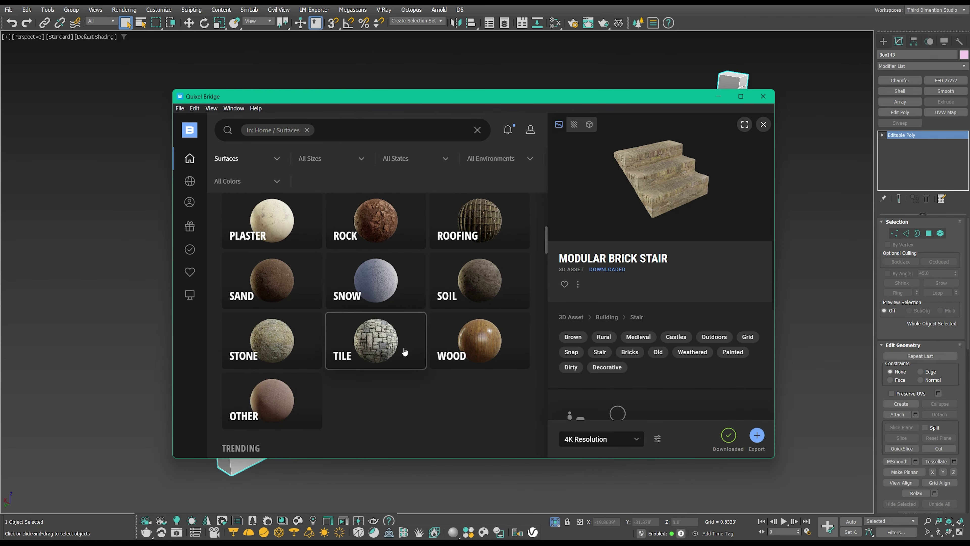
left_click(480, 351)
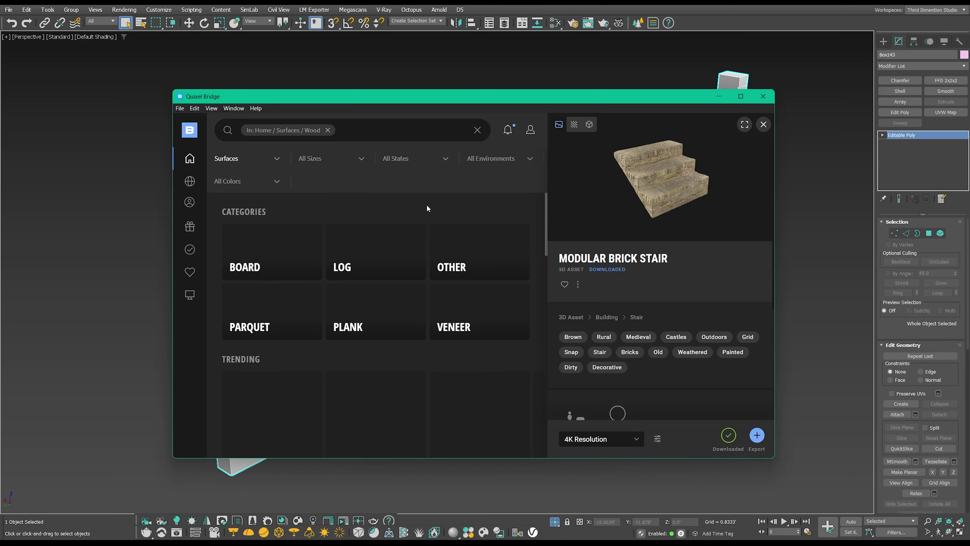
left_click(474, 321)
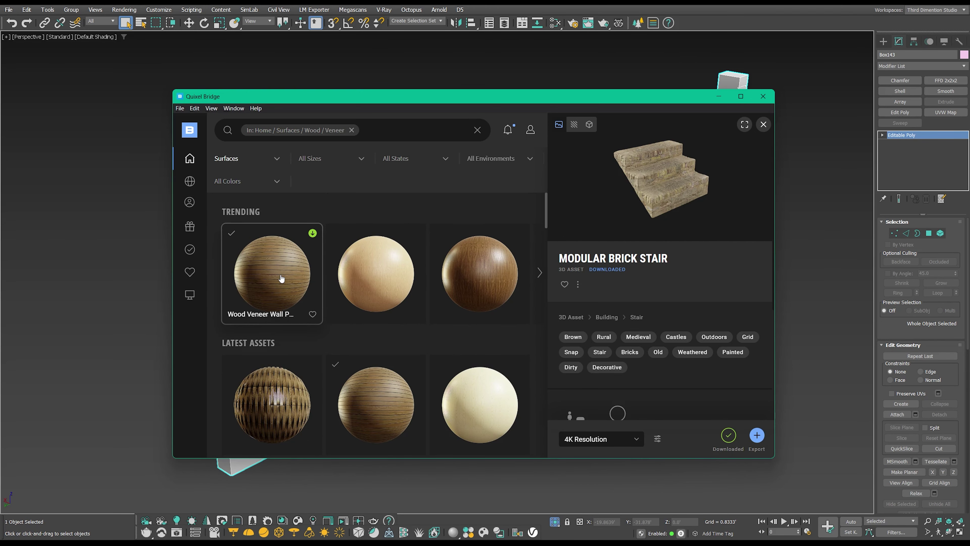
Scroll past the veneers and open Surfaces > Plaster with its Damaged, Fresh, Old, Painted groups.
scroll(291, 290, "down", 3)
scroll(344, 298, "down", 3)
scroll(346, 298, "down", 3)
scroll(347, 298, "down", 3)
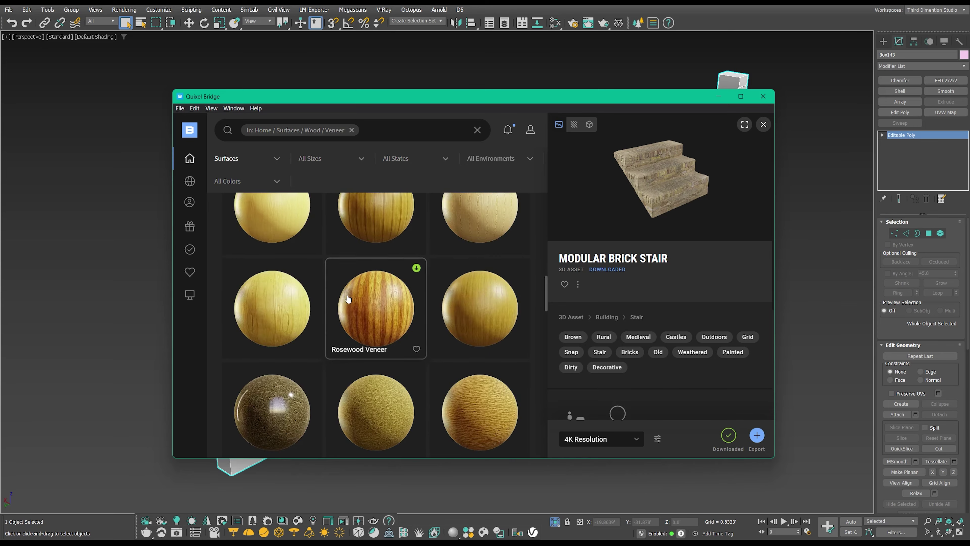
scroll(348, 299, "down", 3)
scroll(349, 299, "down", 3)
scroll(349, 300, "down", 3)
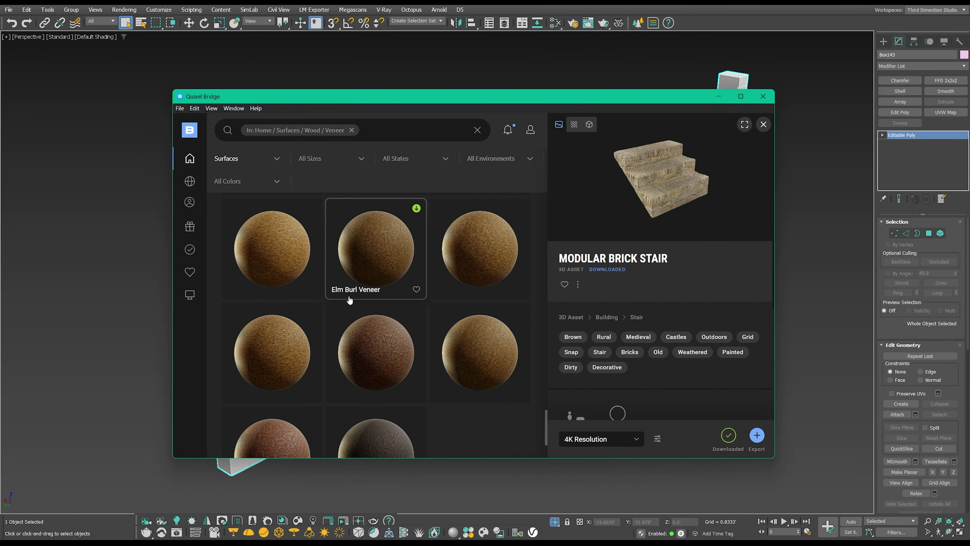
scroll(349, 294, "up", 10)
scroll(344, 275, "up", 5)
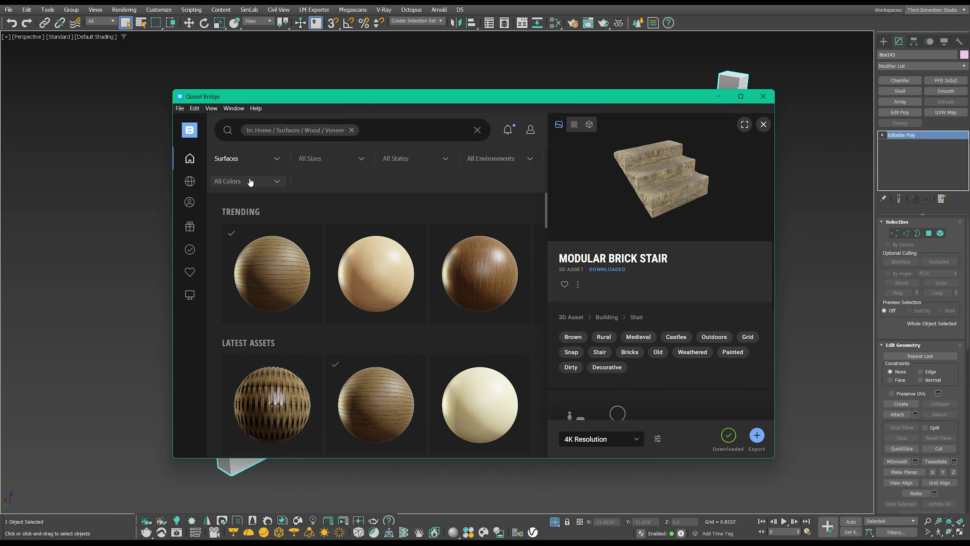
mouse_move(190, 158)
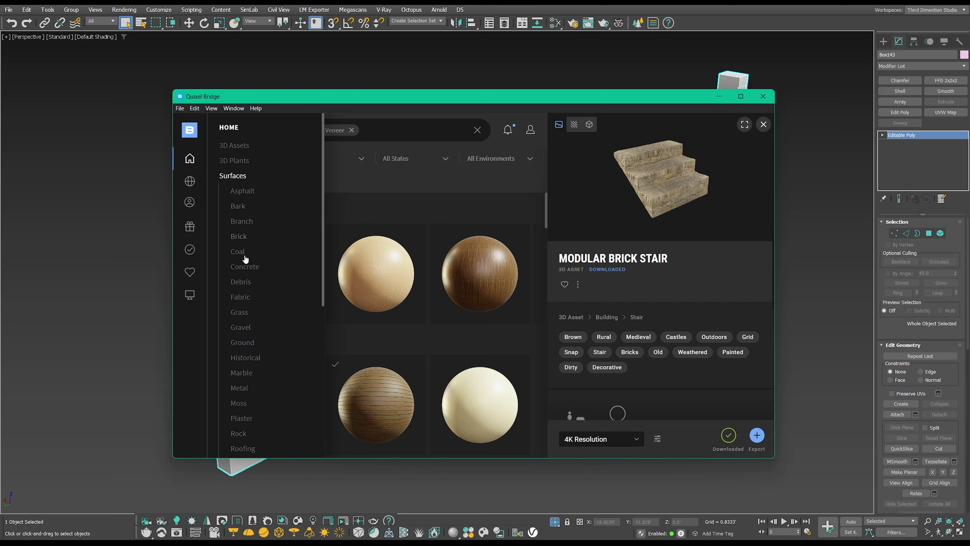
scroll(240, 406, "down", 1)
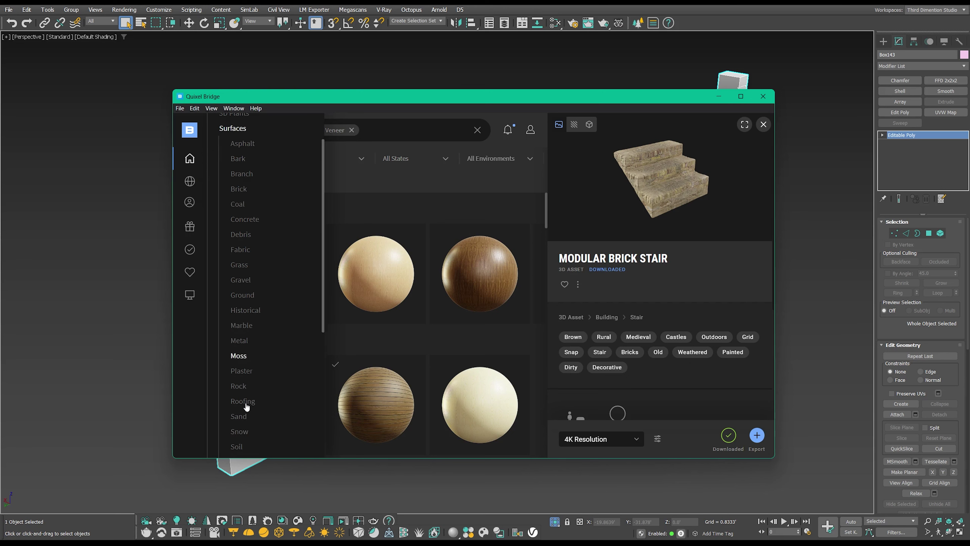
left_click(237, 371)
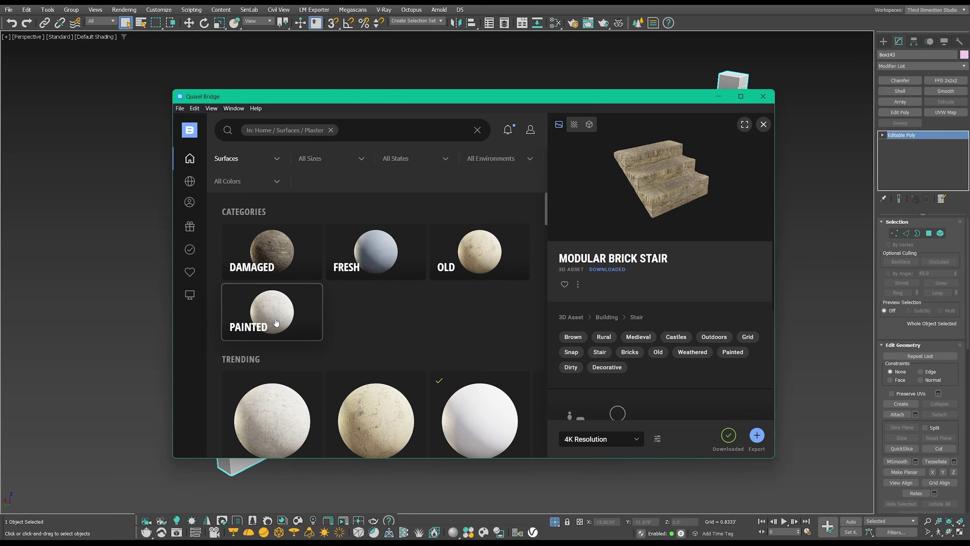
Preview the Stucco Facade surface from Fresh plaster full screen and start its 4K download.
left_click(364, 255)
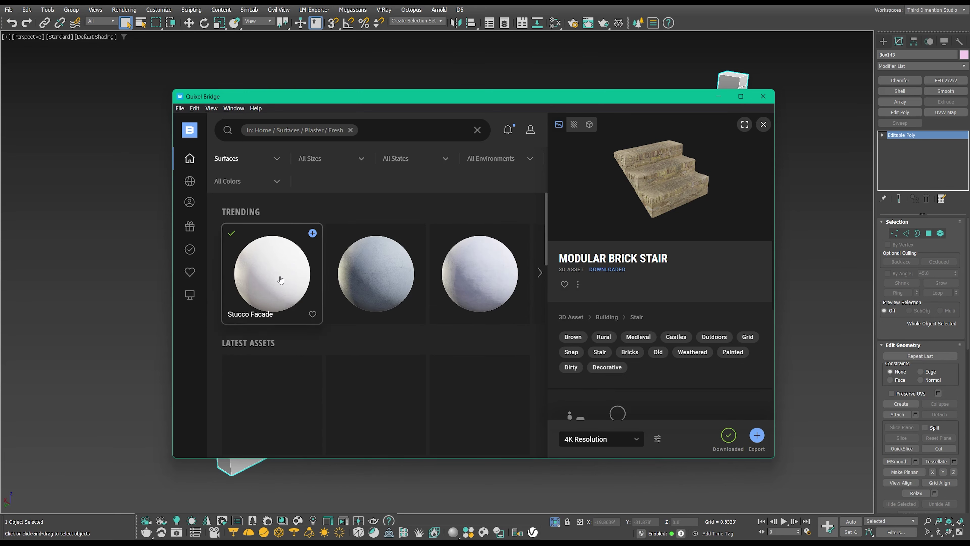
left_click(281, 280)
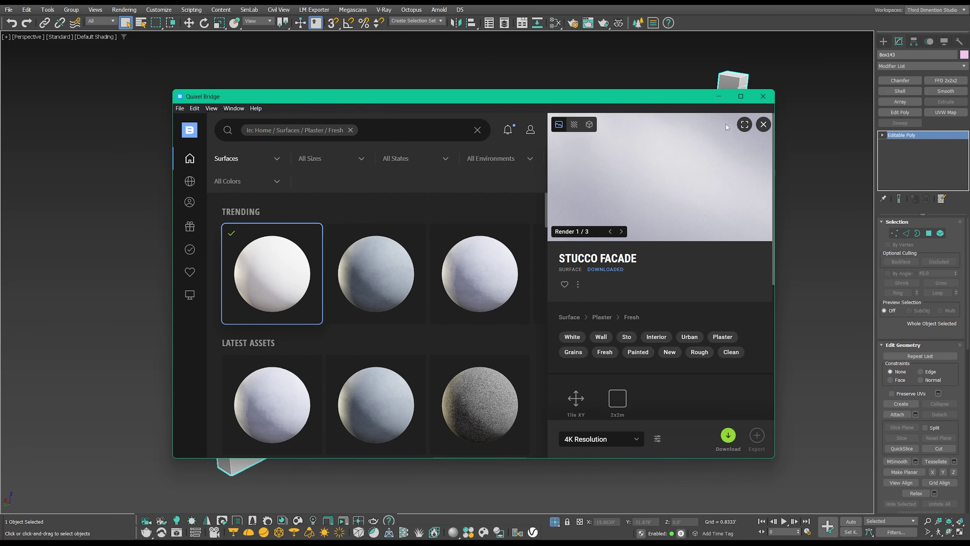
left_click(744, 123)
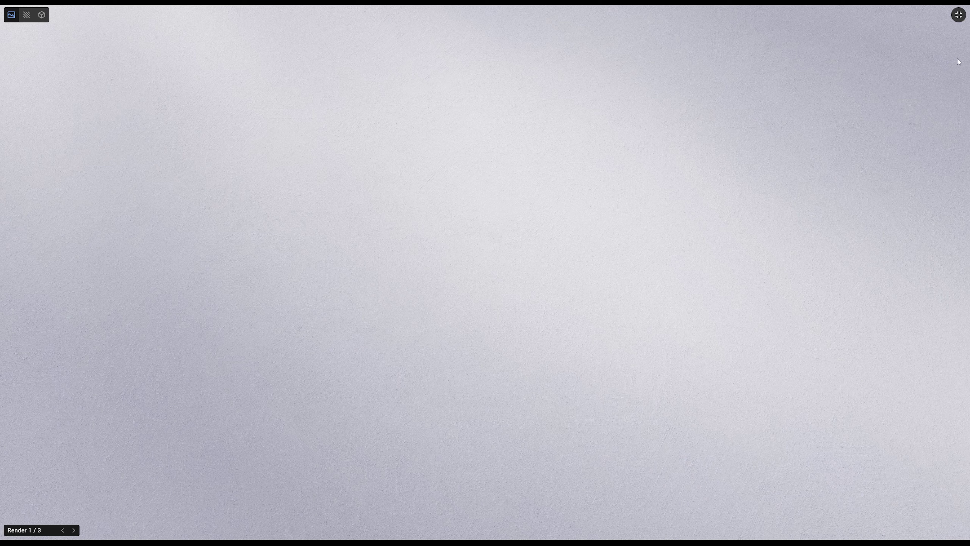
left_click(959, 15)
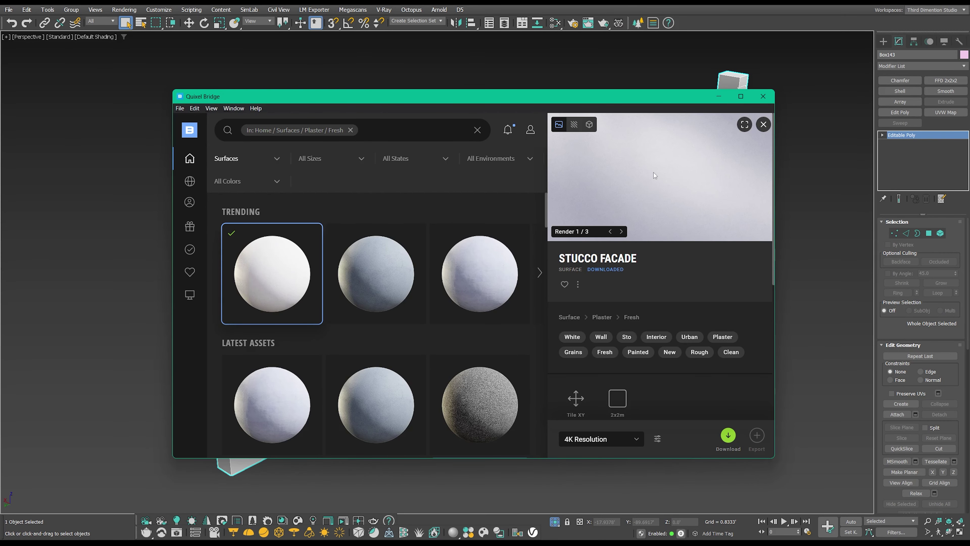
left_click(726, 440)
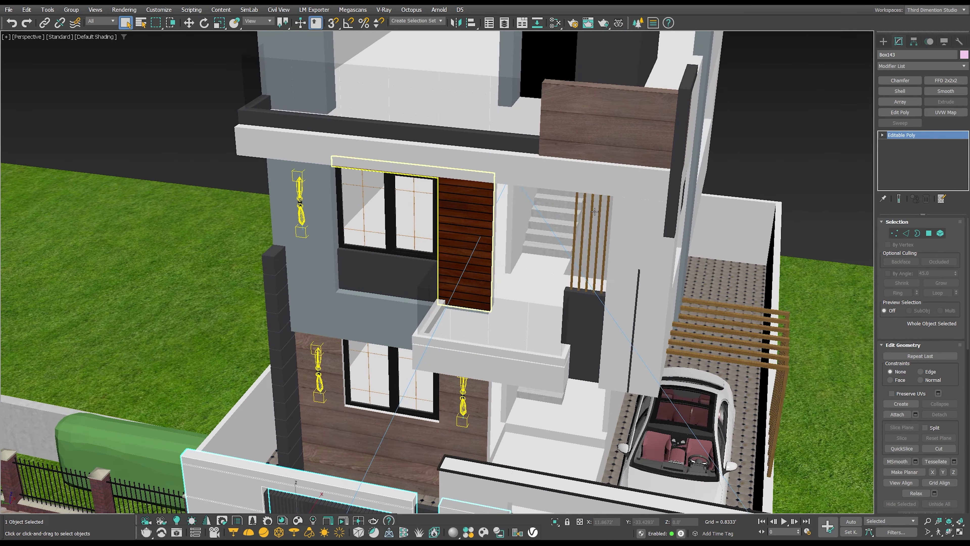
Select the Box080 beam and isolate it with Alt+Q.
left_click(574, 166)
key("alt+q")
mouse_move(497, 208)
middle_mouse_down("alt")
mouse_move(483, 221)
mouse_move(526, 190)
middle_mouse_up("alt")
Filter the Slate Material Editor's scene materials to list only the beam's Wall_Paint_Fine material.
key("m")
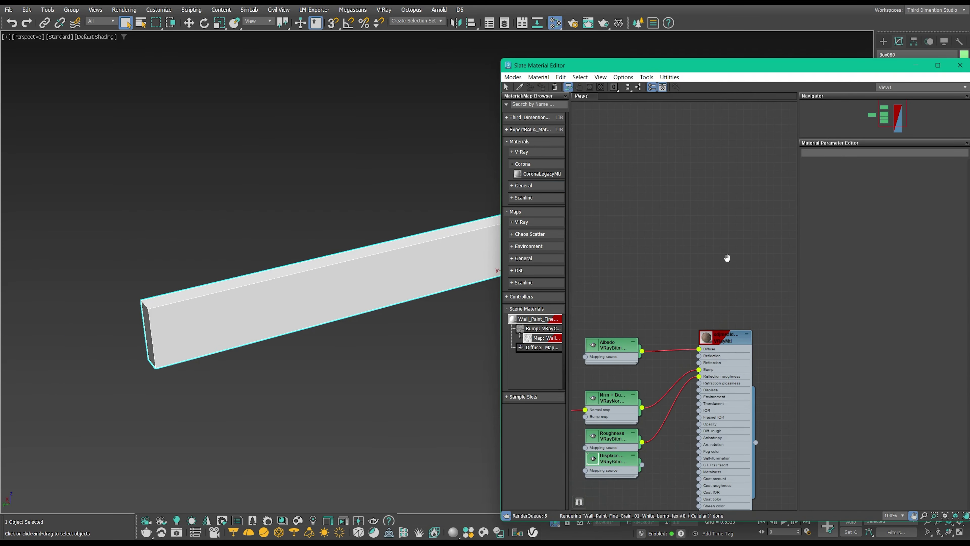
right_click(525, 310)
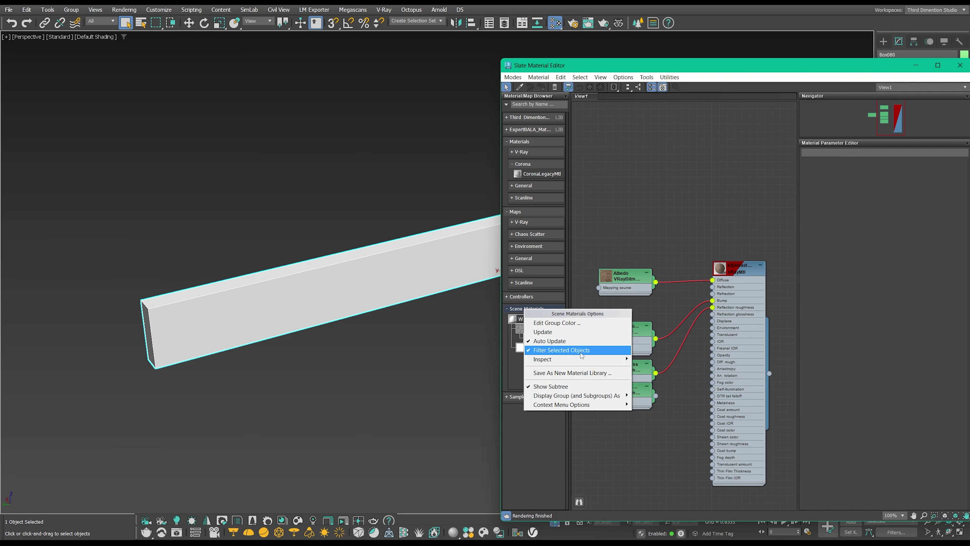
left_click(545, 343)
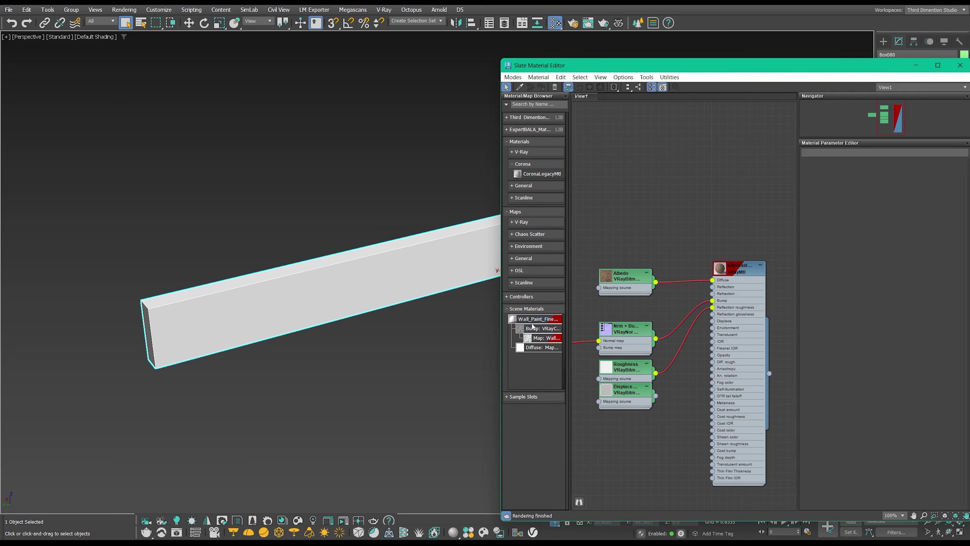
left_click(307, 305)
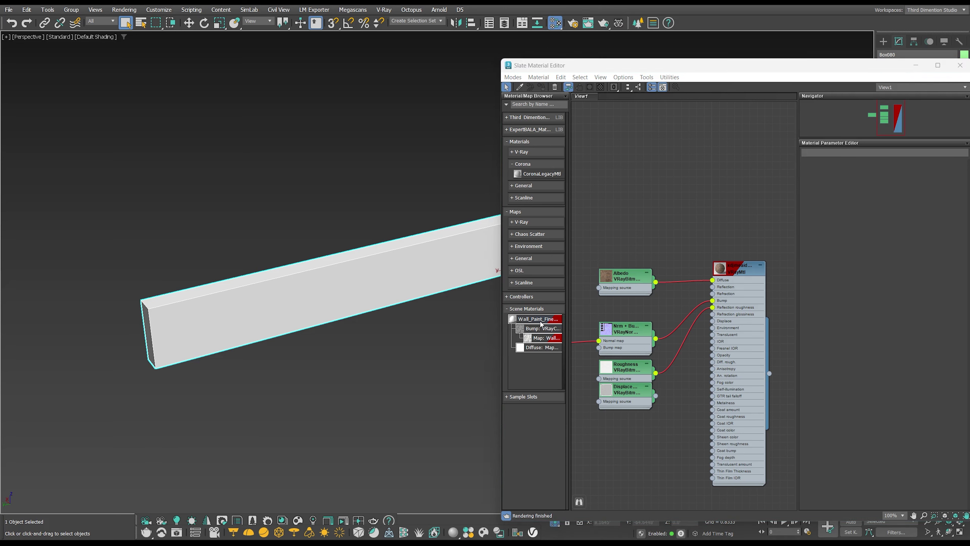
left_click(402, 335)
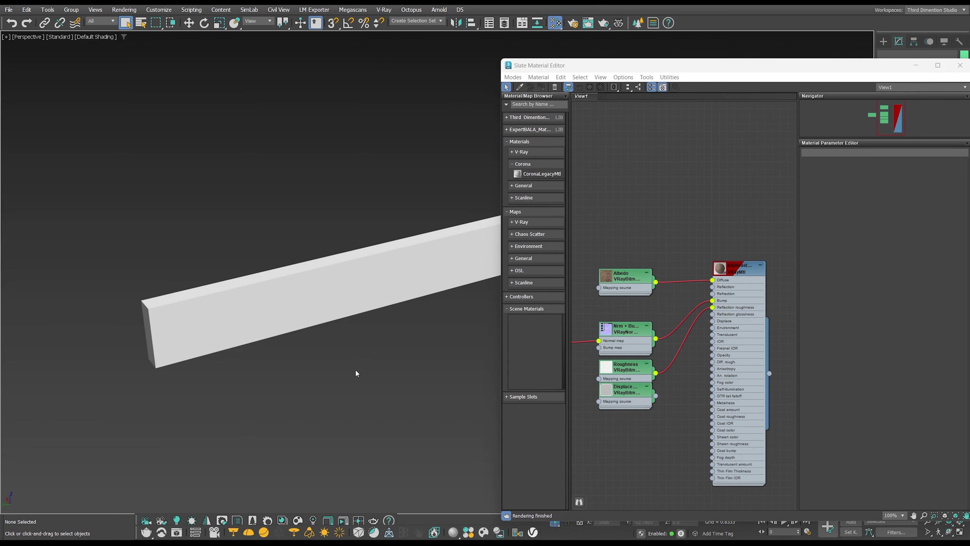
left_click(524, 324)
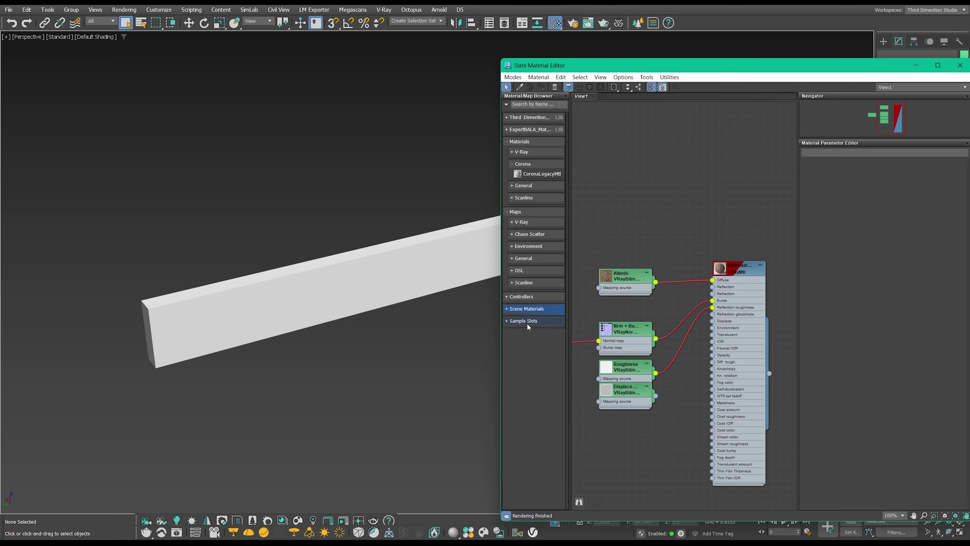
left_click(385, 273)
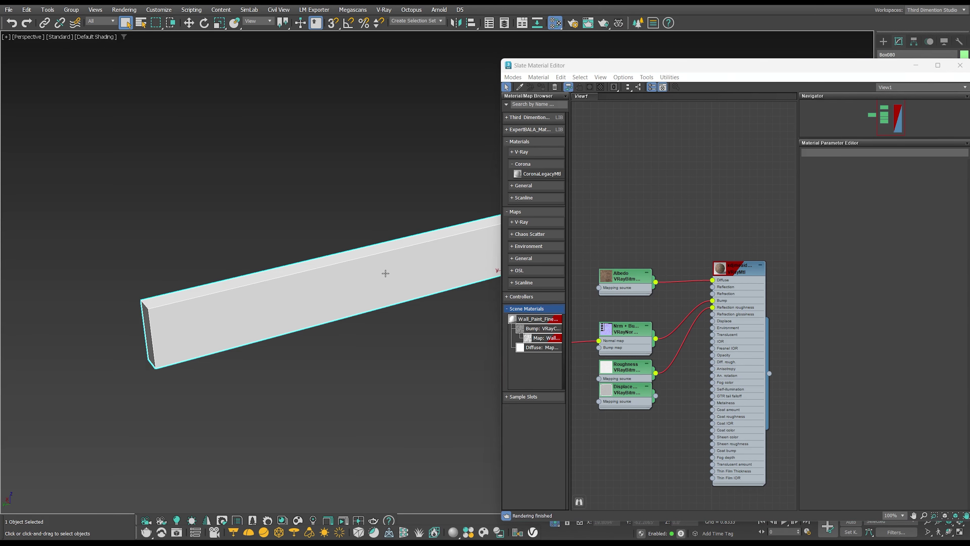
Drag the Wall_Paint_Fine material into the Slate node view as an instance.
double_click(538, 318)
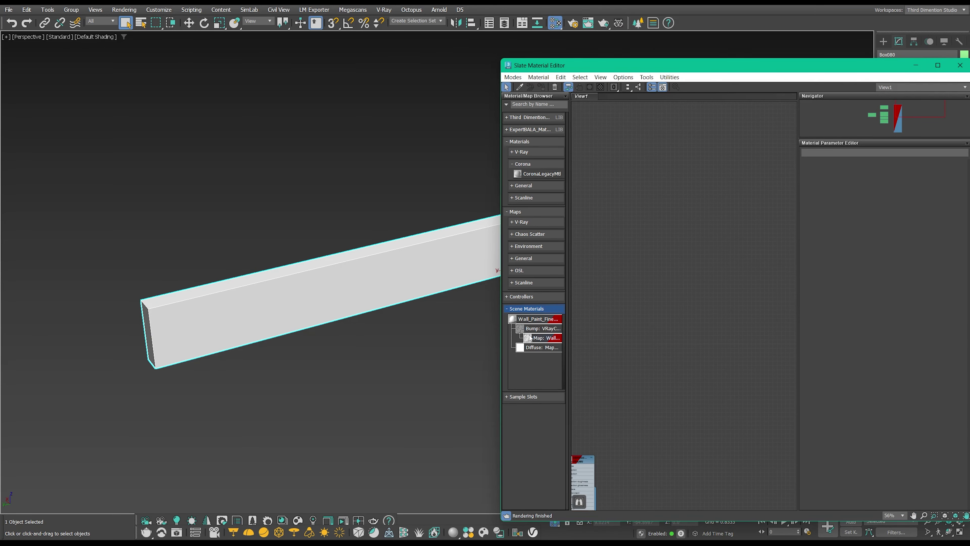
left_click_drag(620, 285, 685, 243)
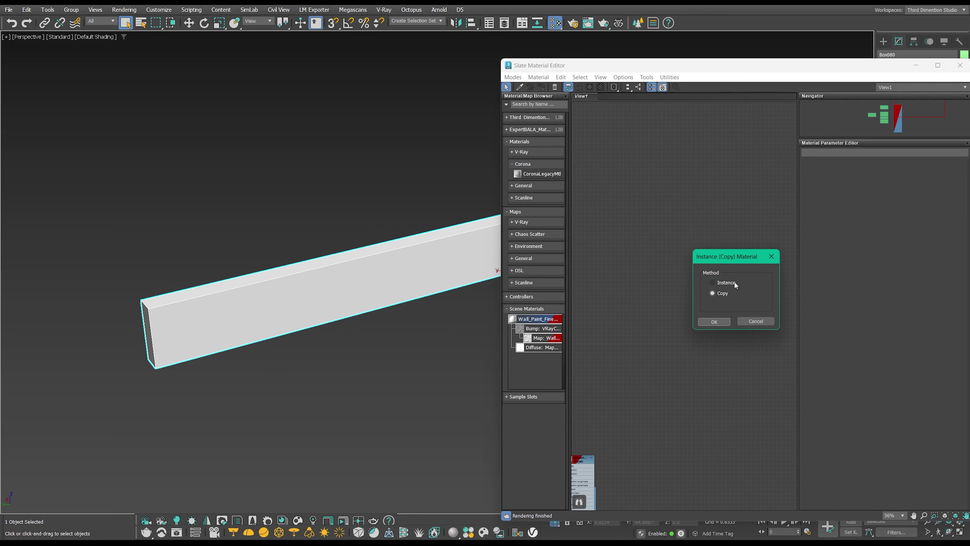
left_click(712, 322)
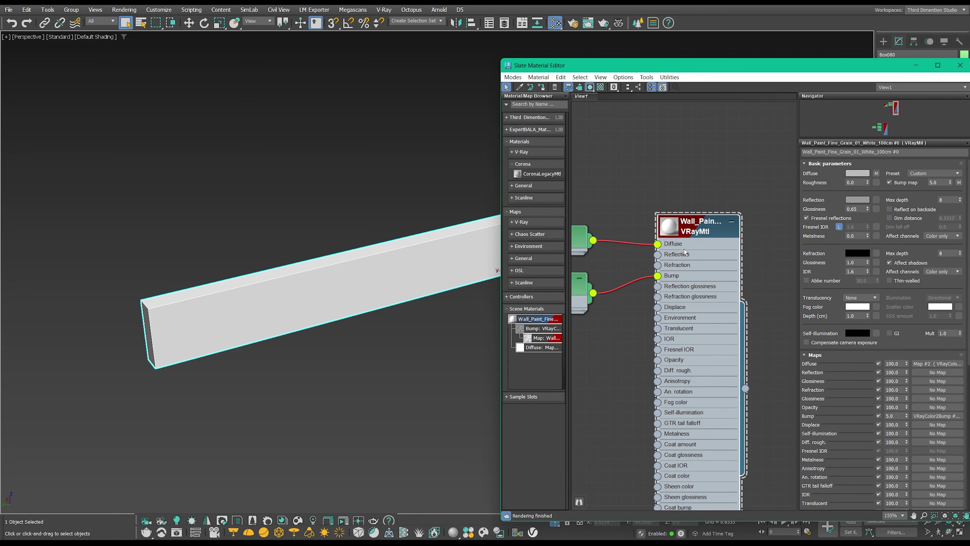
middle_click_drag(684, 252, 796, 218)
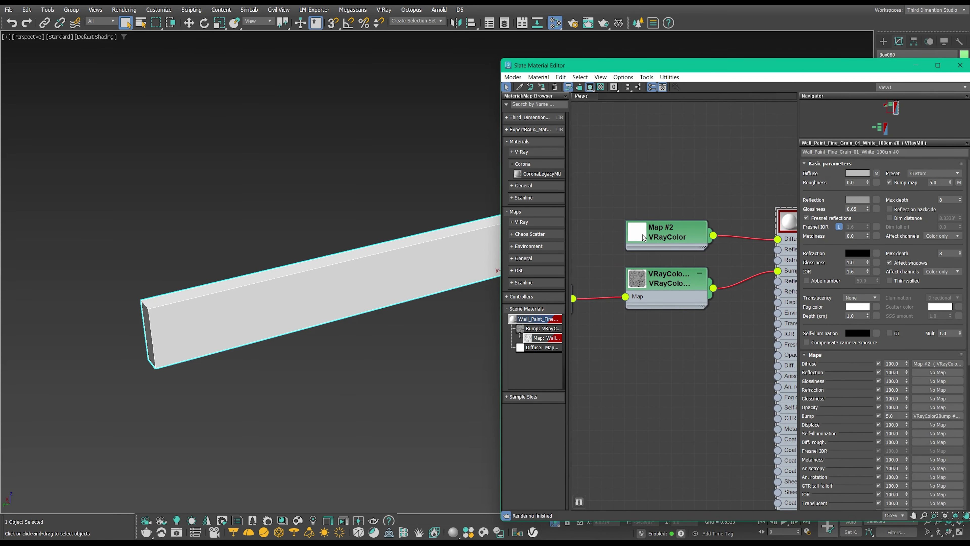
middle_click_drag(775, 254, 718, 260)
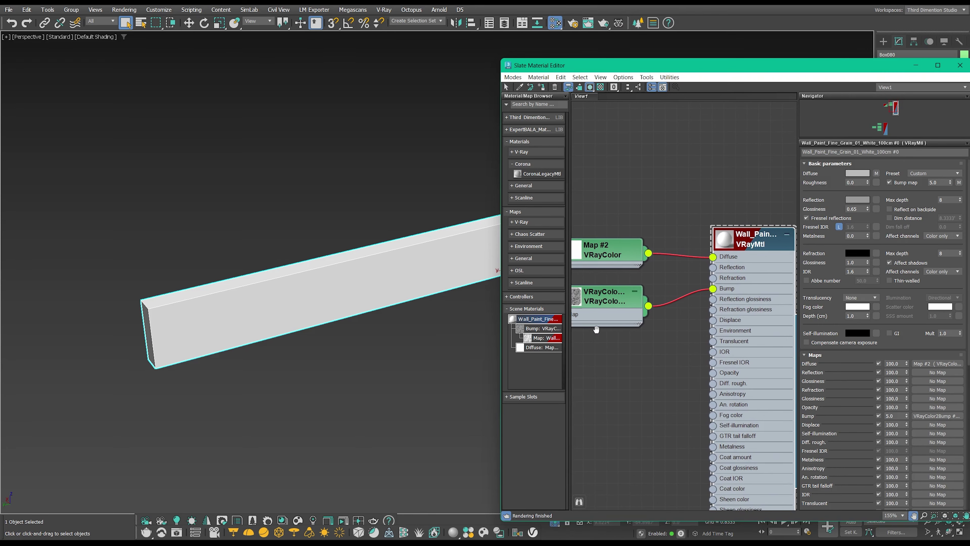
scroll(664, 306, "up", 1)
Expand the VRayColor2Bump node, arrange the colour and bump nodes, then return to Quixel Bridge.
double_click(627, 296)
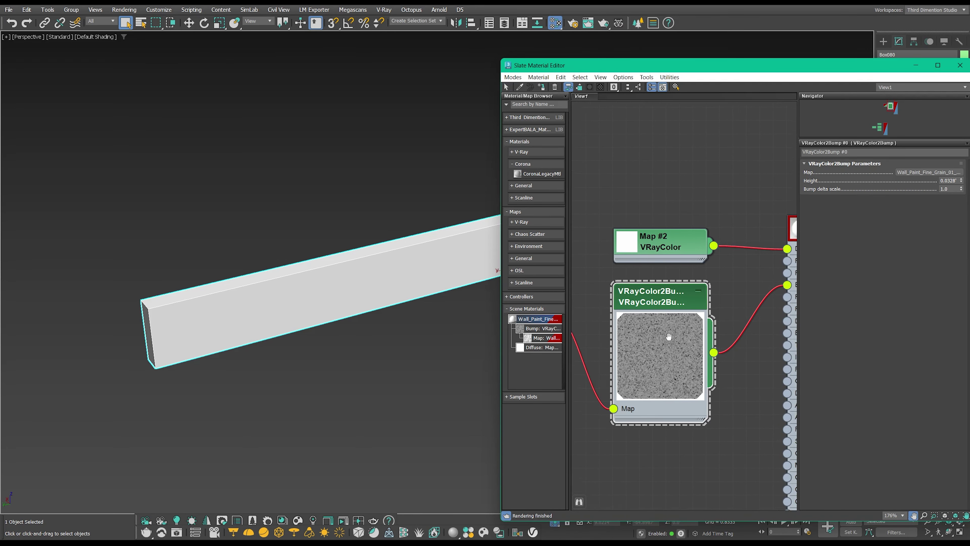
mouse_move(636, 326)
middle_mouse_down()
mouse_move(599, 311)
mouse_move(624, 323)
mouse_move(620, 299)
mouse_move(654, 293)
middle_mouse_up()
scroll(655, 293, "down", 2)
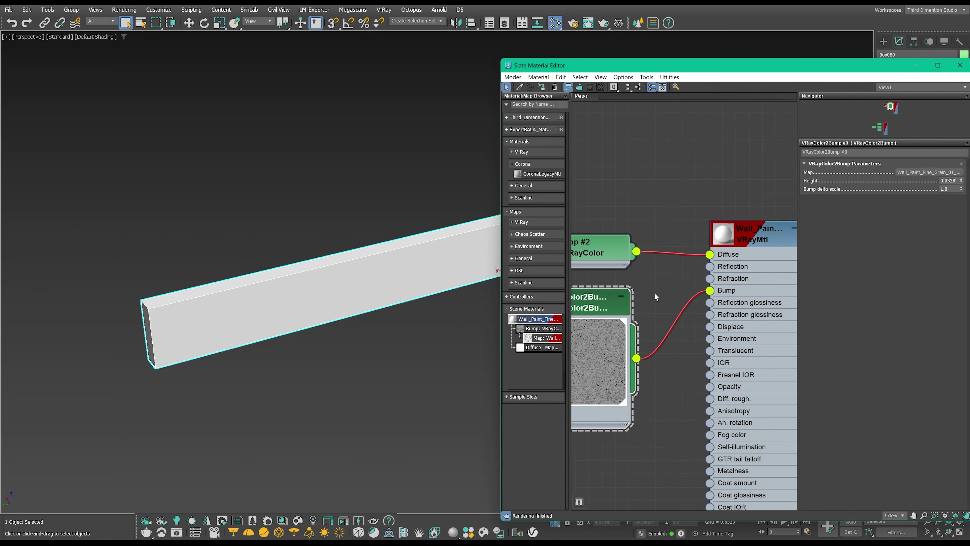
scroll(657, 207, "down", 2)
middle_click_drag(642, 214, 656, 243)
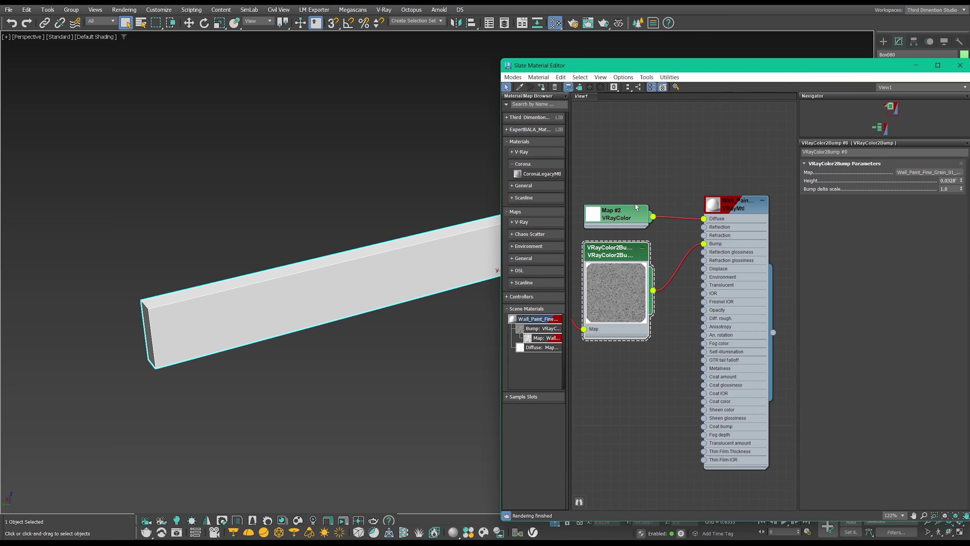
middle_click_drag(657, 250, 674, 259)
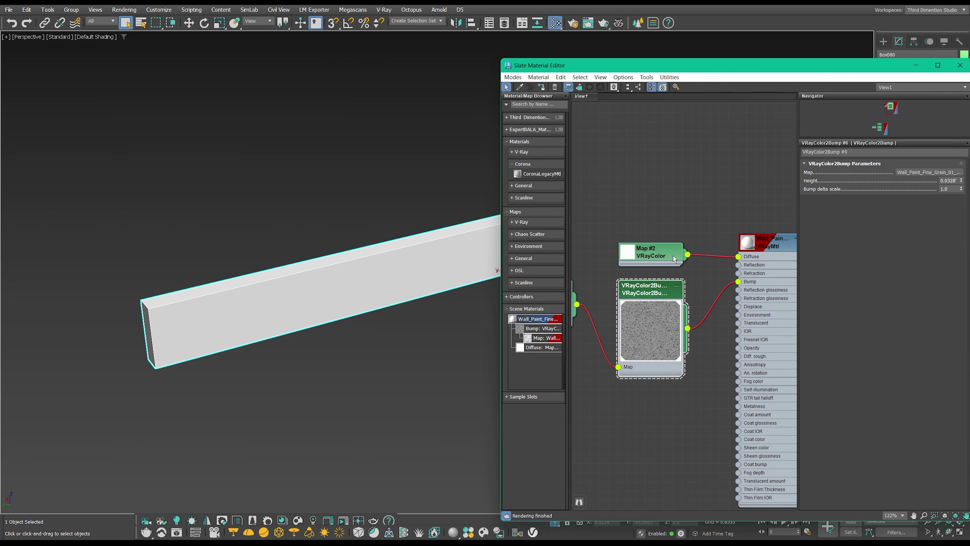
middle_click_drag(663, 247, 621, 199)
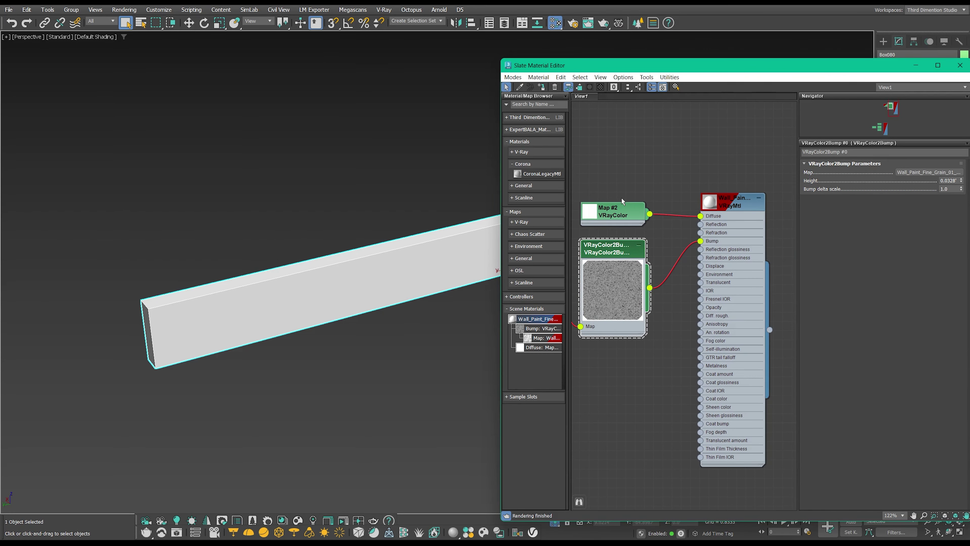
left_click_drag(619, 215, 614, 186)
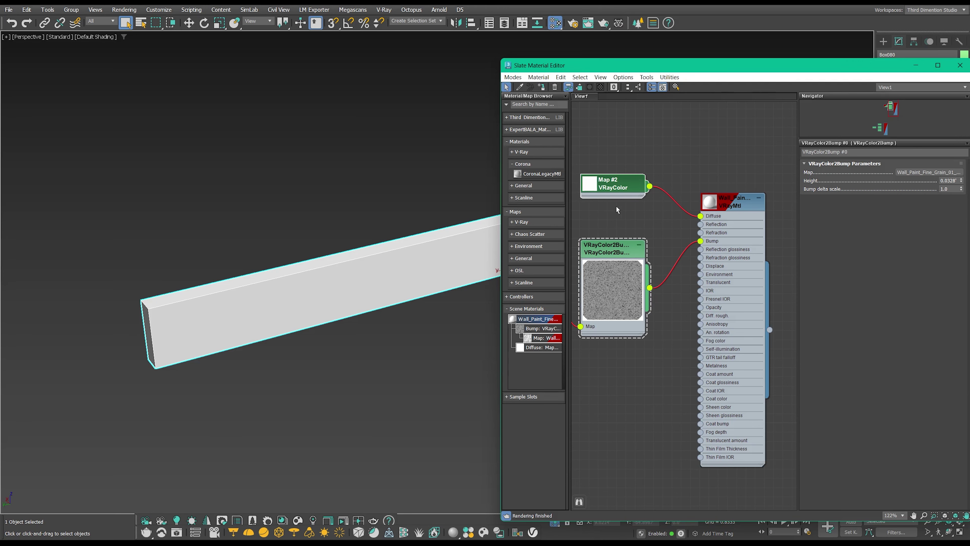
middle_click_drag(618, 209, 632, 266)
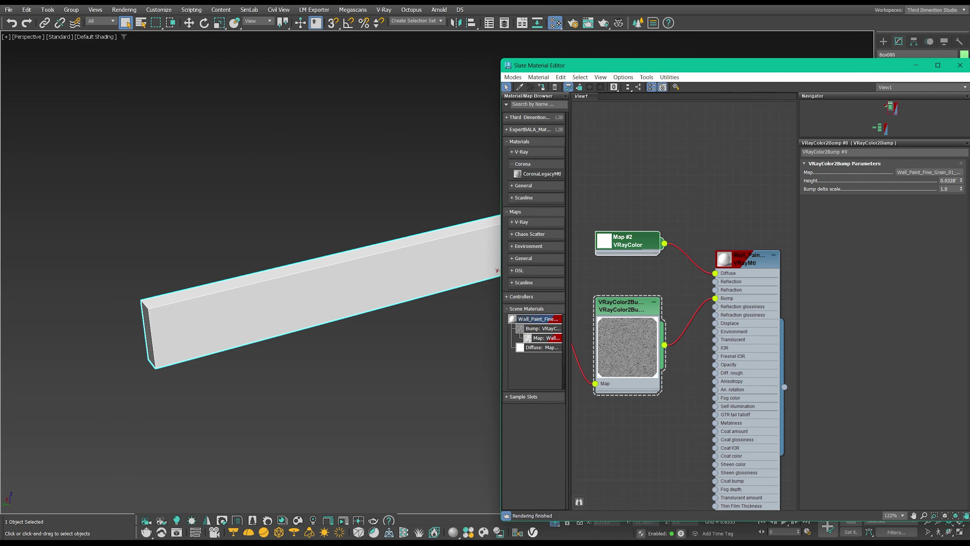
key("alt+Tab")
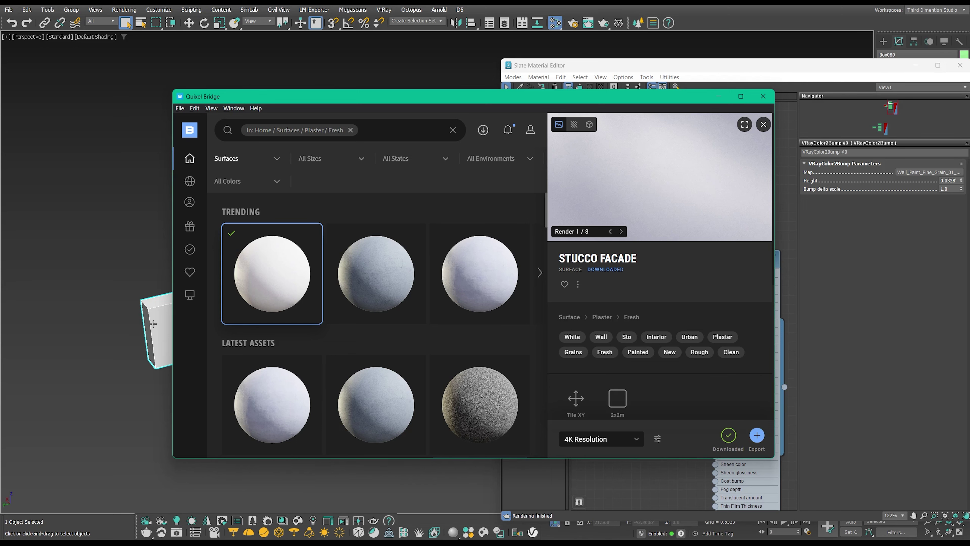
Export Stucco Facade from Quixel Bridge into 3ds Max's Slate Material Editor.
left_click(756, 435)
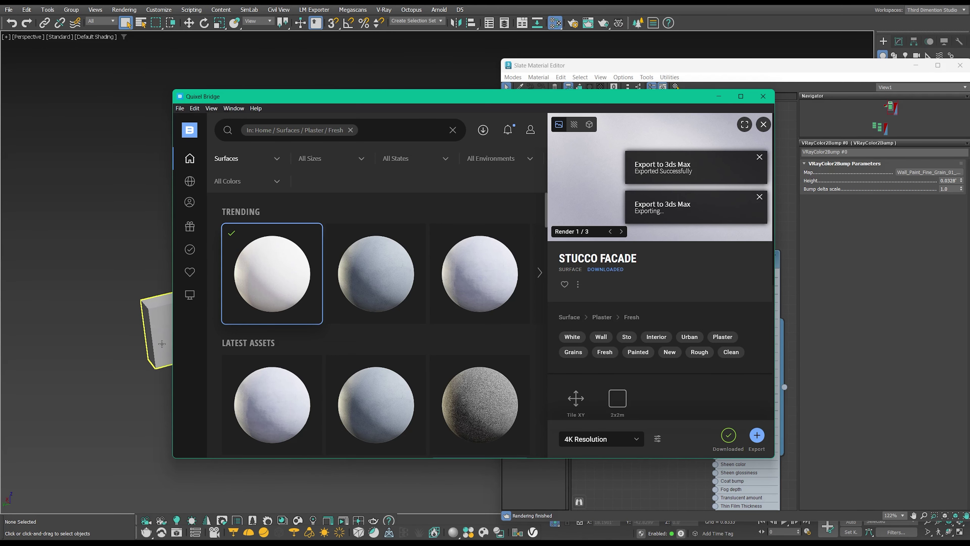
left_click(215, 360)
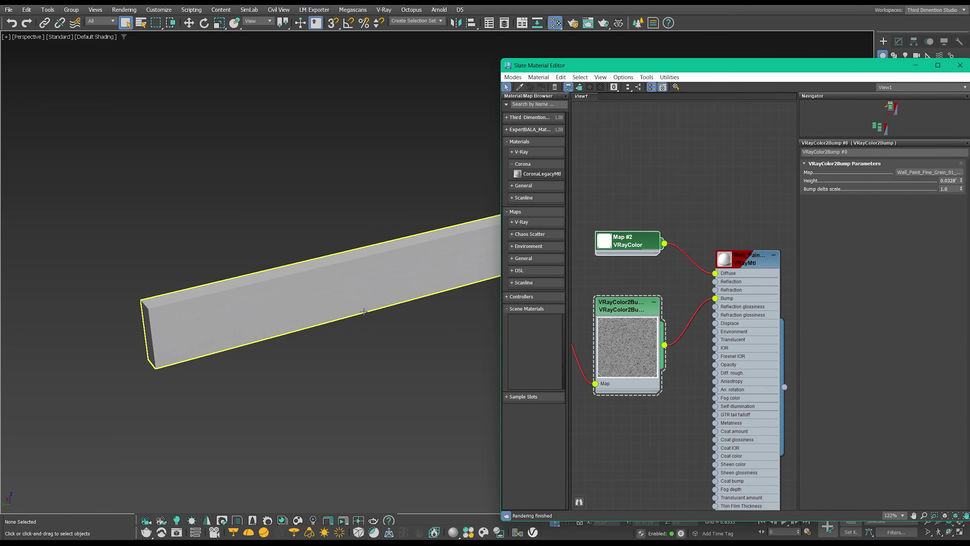
scroll(215, 360, "up", 2)
scroll(681, 249, "down", 3)
scroll(681, 249, "down", 2)
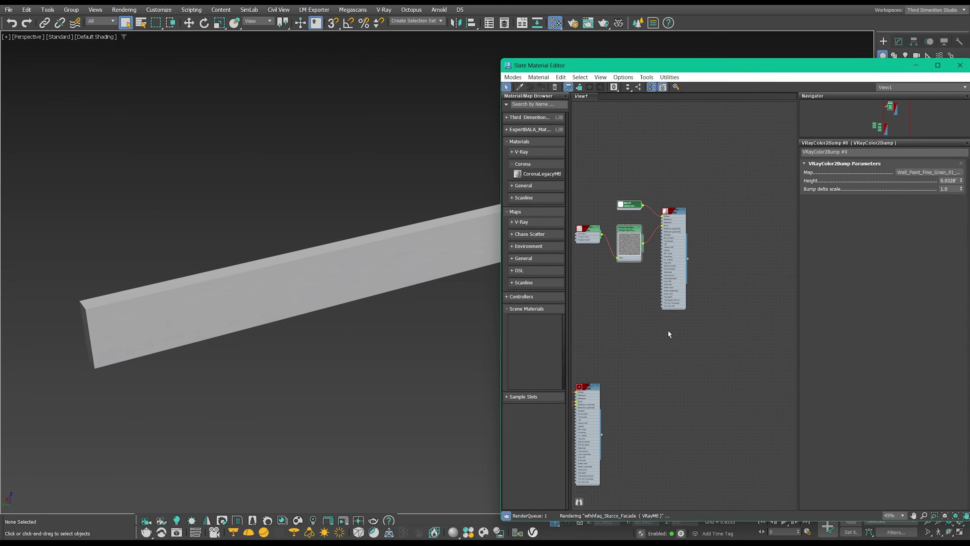
scroll(764, 263, "up", 2)
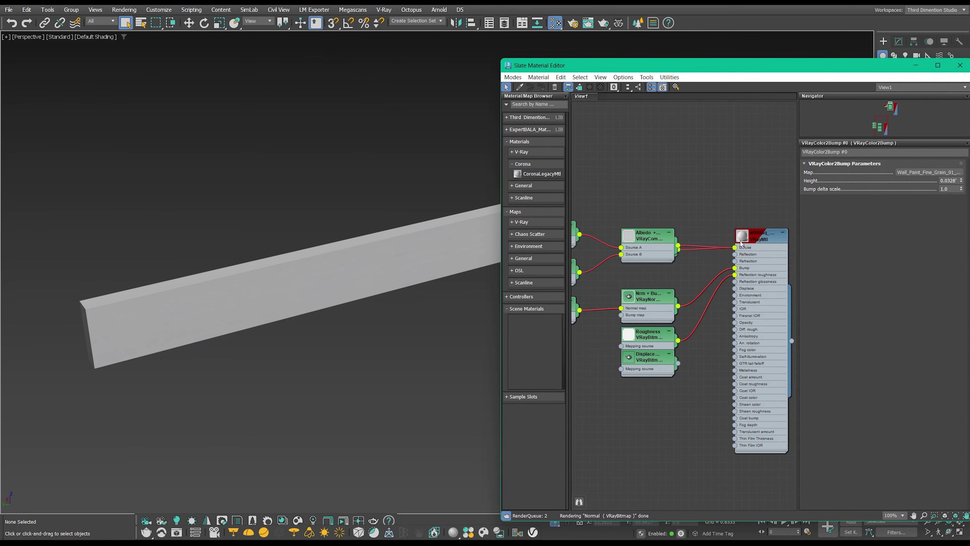
scroll(755, 252, "up", 2)
scroll(749, 250, "up", 1)
Show the wfnhfaq_Stucco_Facade VRayMtl parameters and zoom out to its full map tree.
middle_click_drag(738, 250, 669, 231)
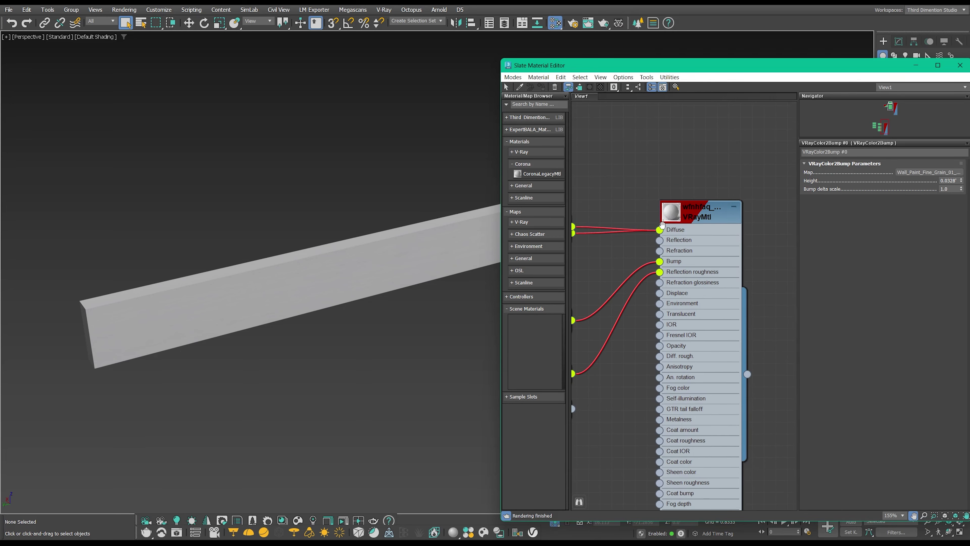
double_click(682, 257)
scroll(696, 264, "down", 1)
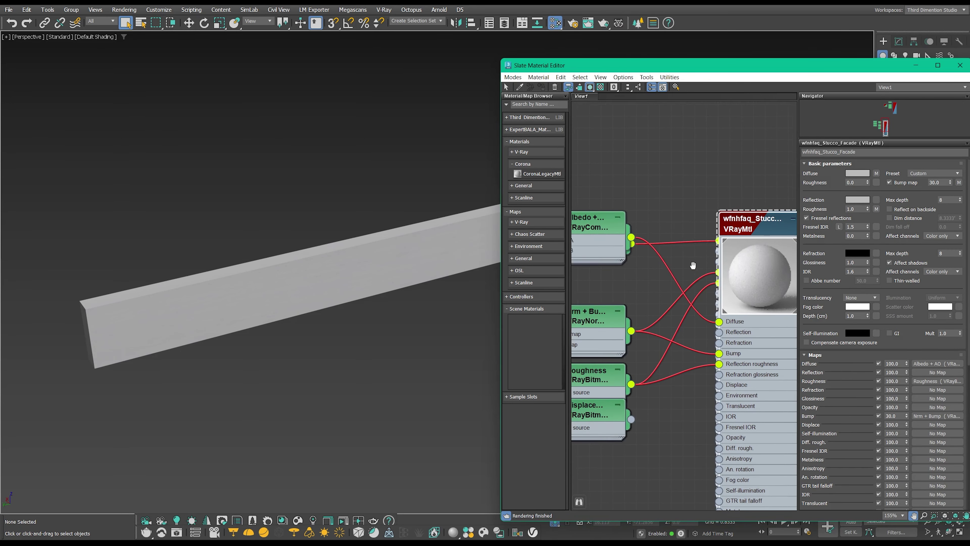
scroll(693, 262, "down", 1)
scroll(745, 233, "down", 1)
scroll(671, 221, "down", 1)
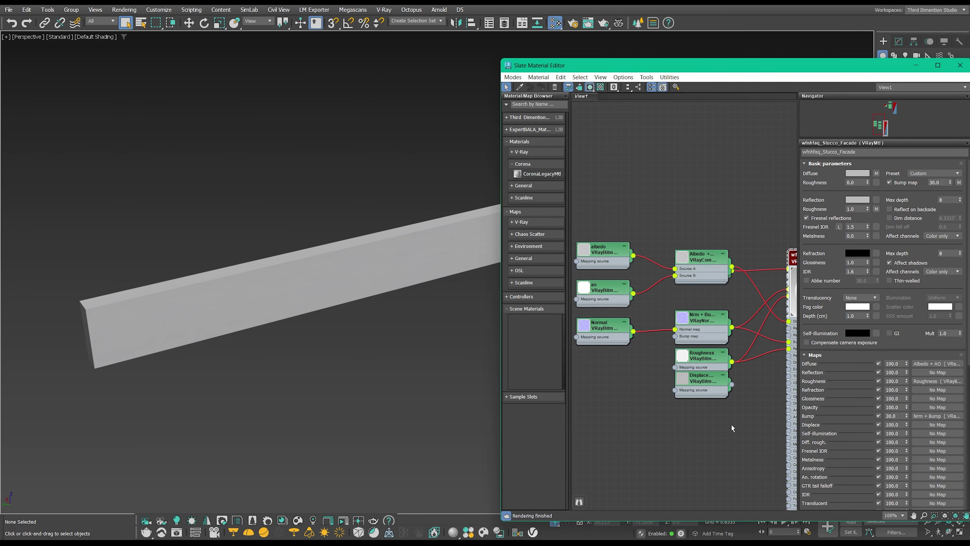
scroll(707, 368, "down", 4)
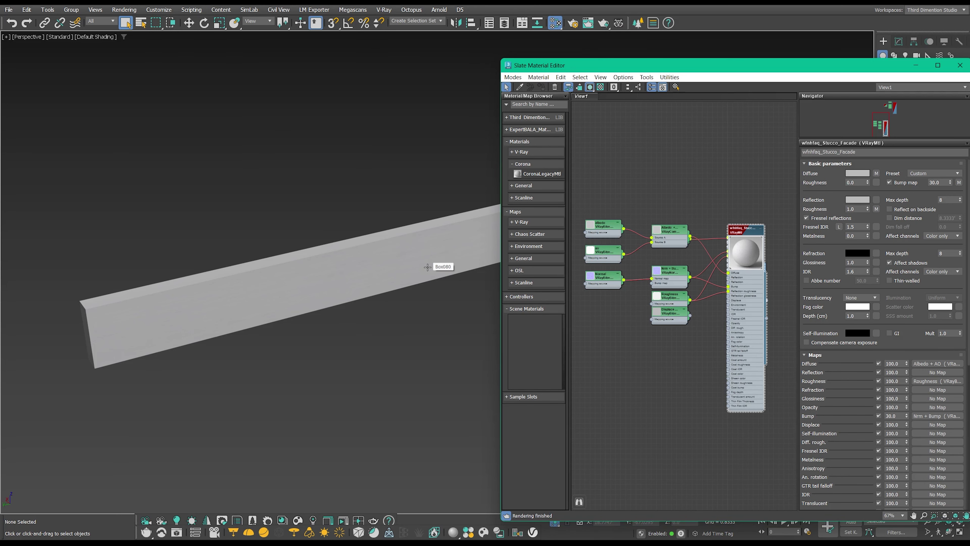
Add a Box UVW Map with Real-World Map Size to Box080, beneath VRayDisplacementMod.
left_click(427, 267)
key("m")
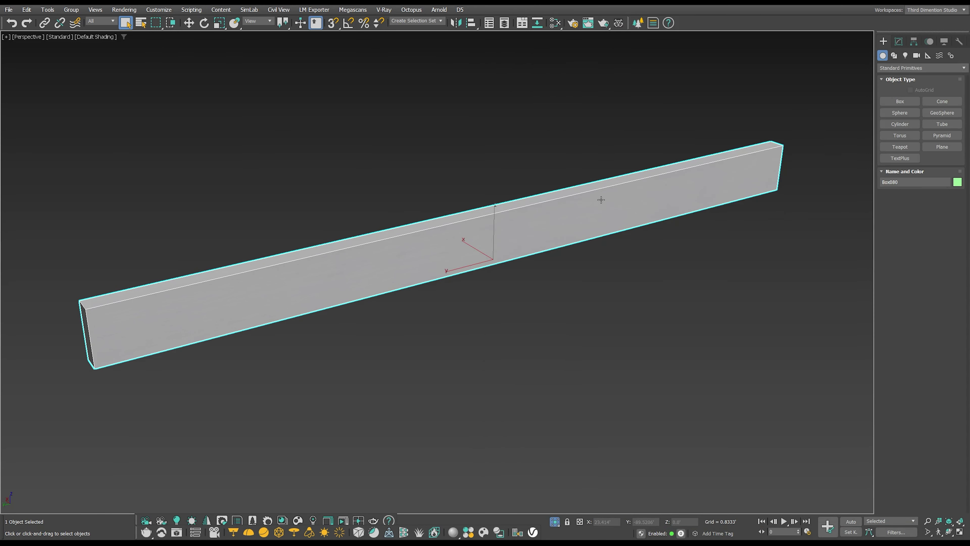
scroll(591, 203, "up", 3)
left_click(898, 41)
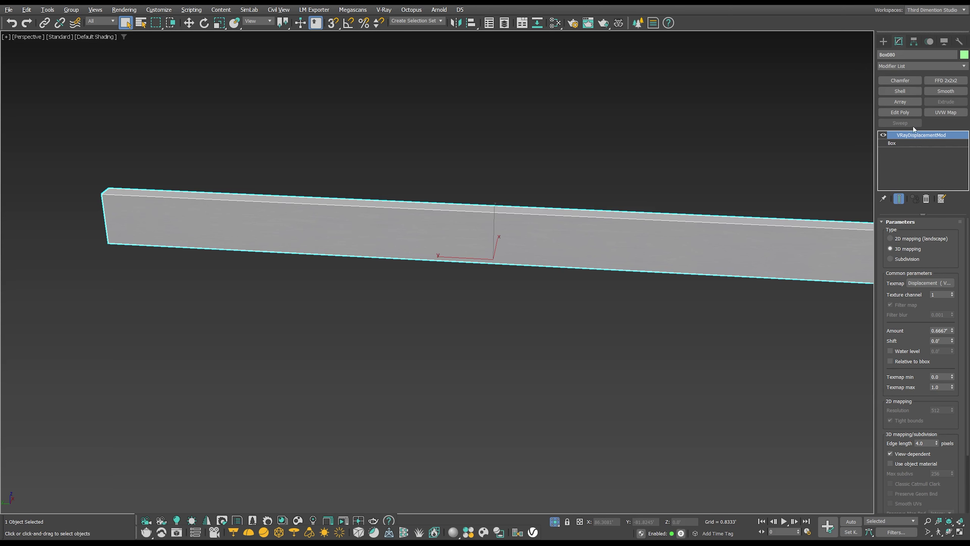
left_click(942, 112)
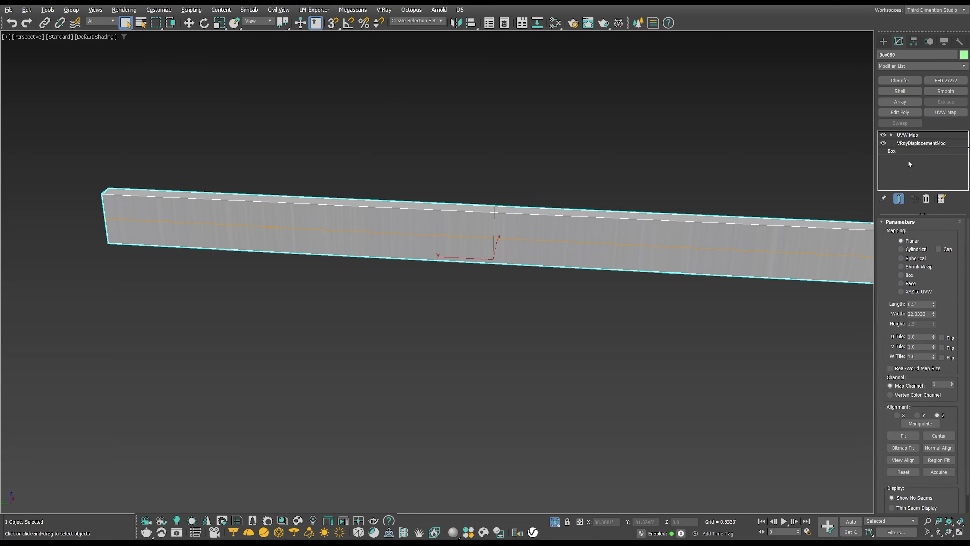
left_click_drag(908, 134, 909, 151)
left_click(908, 276)
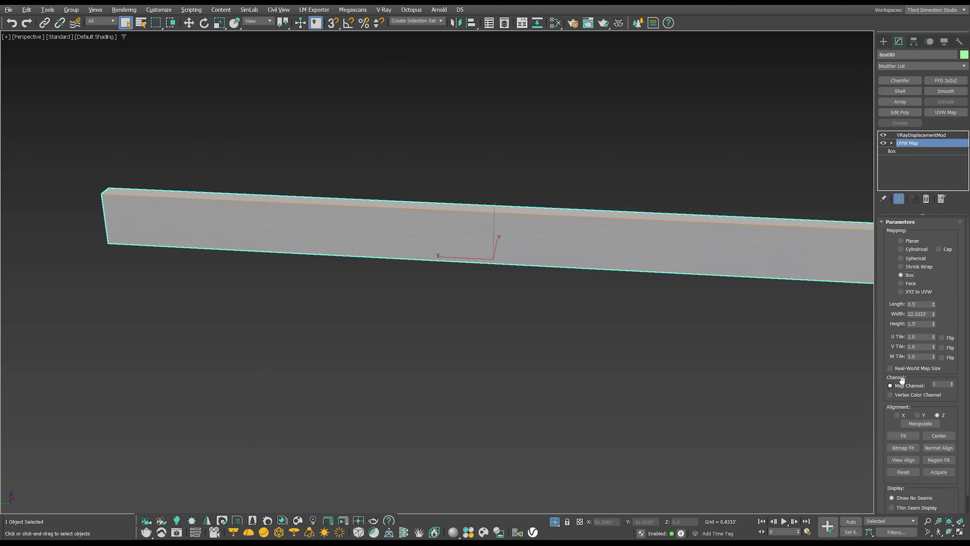
left_click(891, 368)
Scale the UVW Map gizmo up greatly around the beam.
scroll(576, 250, "down", 5)
middle_click_drag(576, 250, 591, 242, "alt")
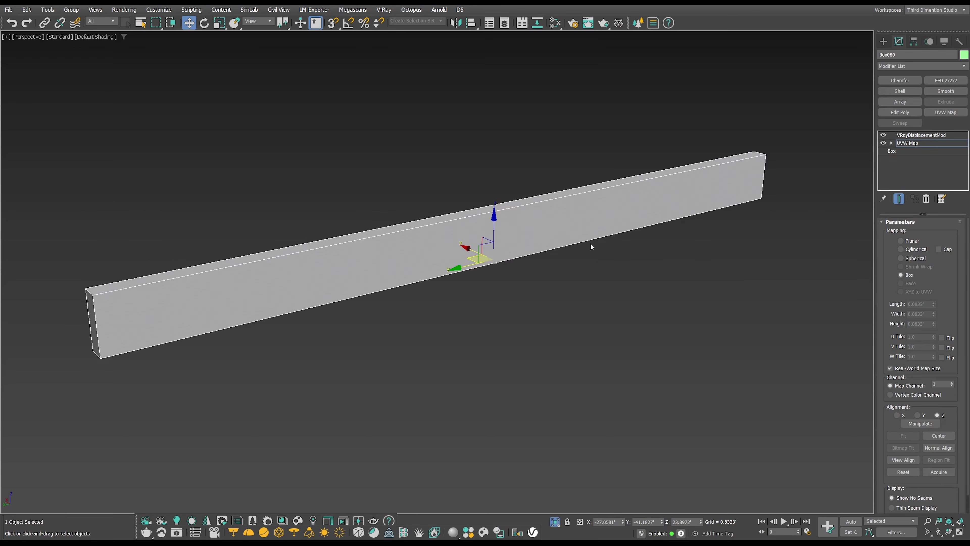
key("r")
left_click_drag(455, 254, 192, 133)
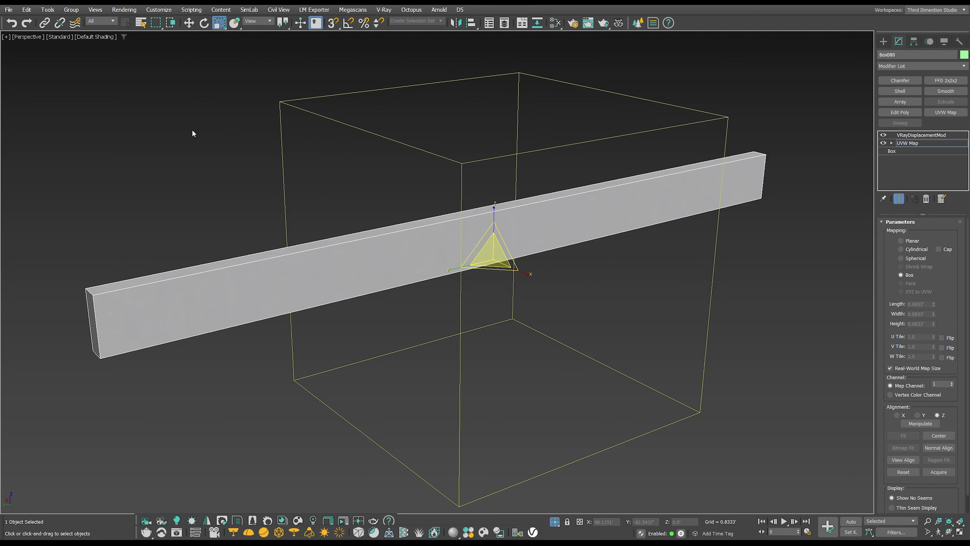
scroll(510, 269, "up", 3)
scroll(510, 269, "up", 3)
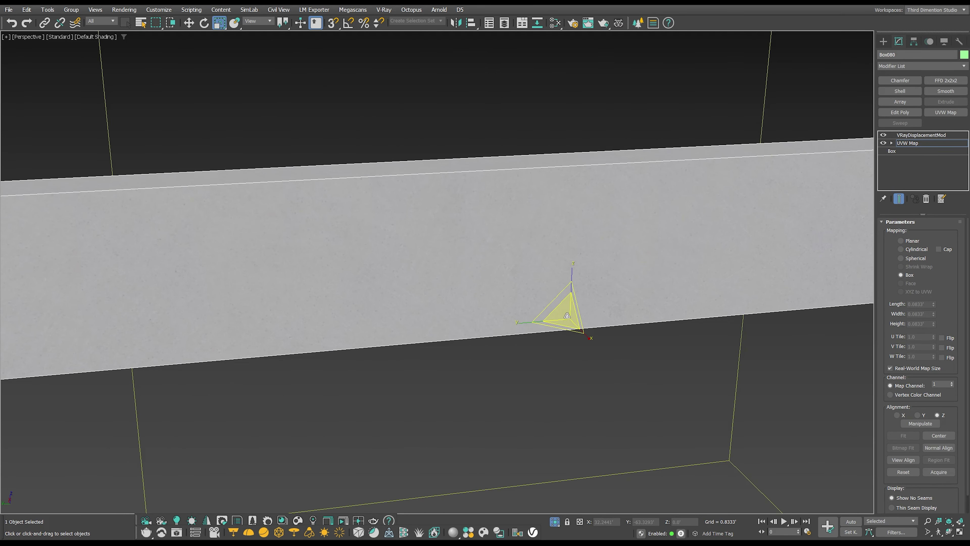
Reselect VRayDisplacementMod, exit isolation and orbit to a frontal view of the house.
left_click(920, 135)
key("q")
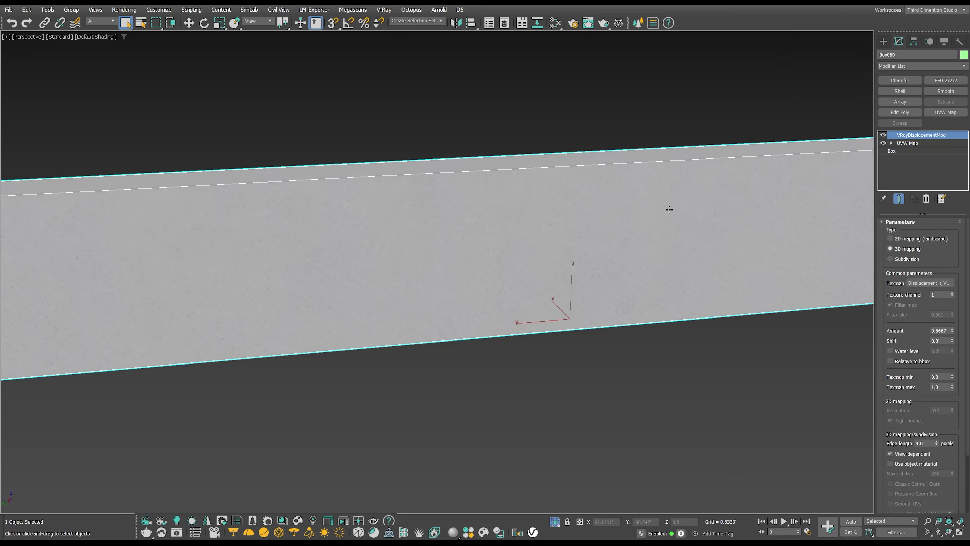
middle_click_drag(667, 208, 553, 263, "alt")
scroll(550, 268, "down", 3)
scroll(546, 275, "down", 5)
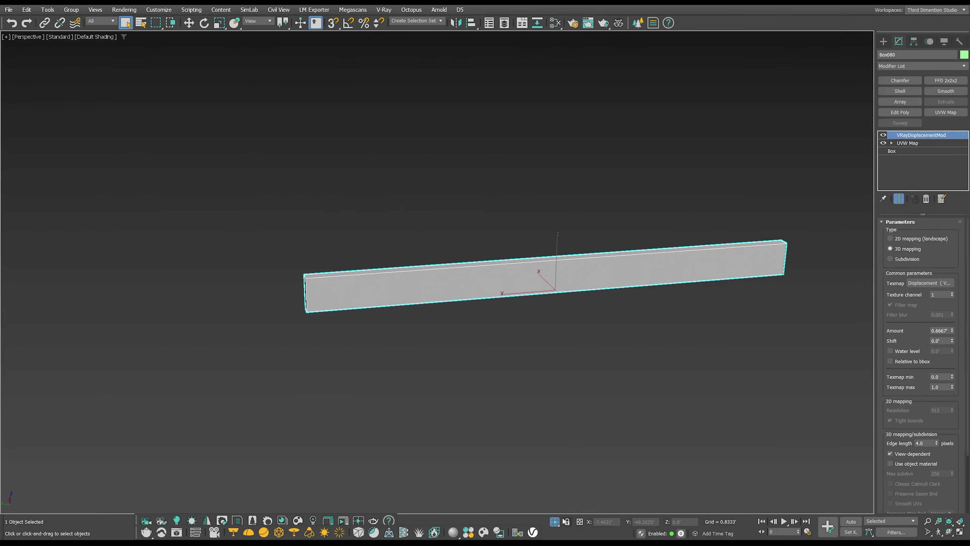
key("alt+q")
middle_click_drag(580, 262, 613, 206, "alt")
Select the white box Box065 and bring up its material tree in the Slate editor.
left_click(613, 206)
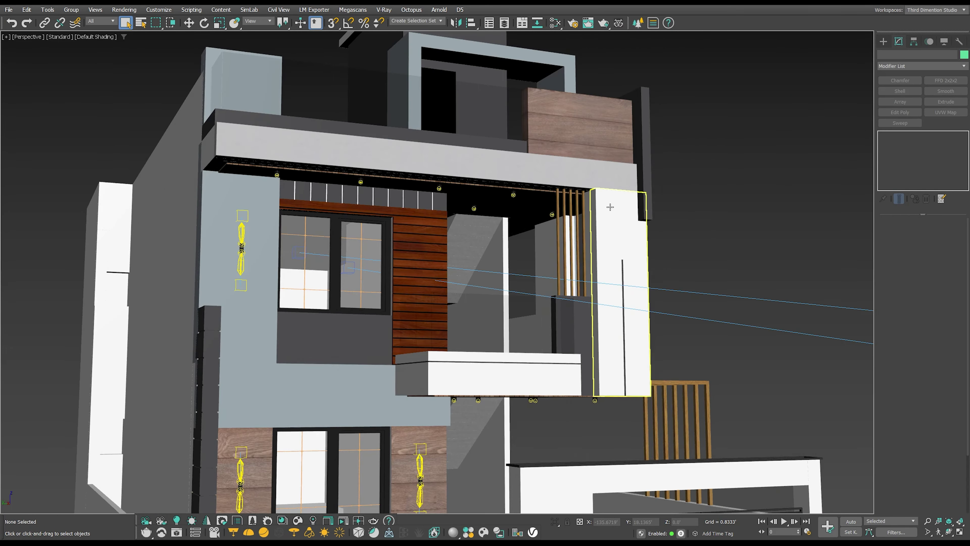
scroll(613, 191, "up", 5)
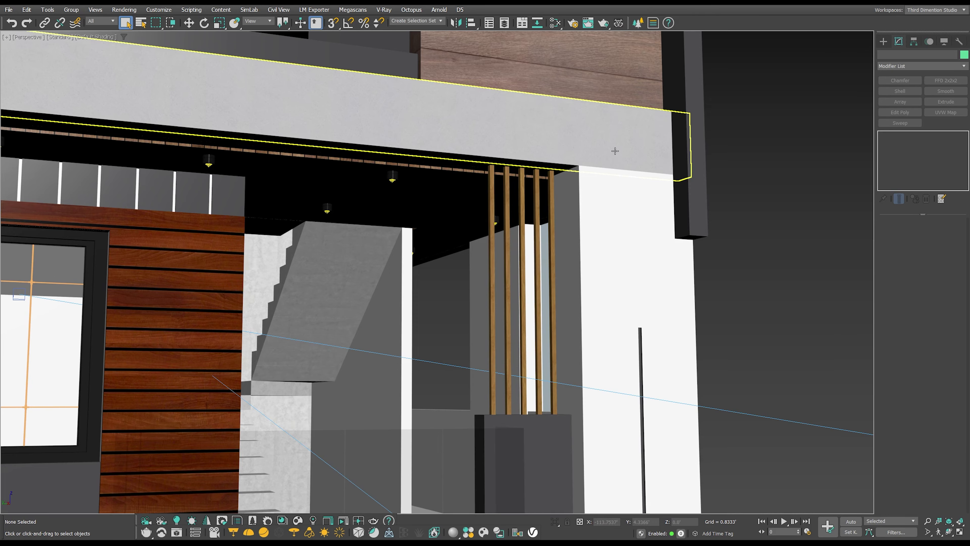
scroll(614, 151, "up", 4)
left_click(611, 221)
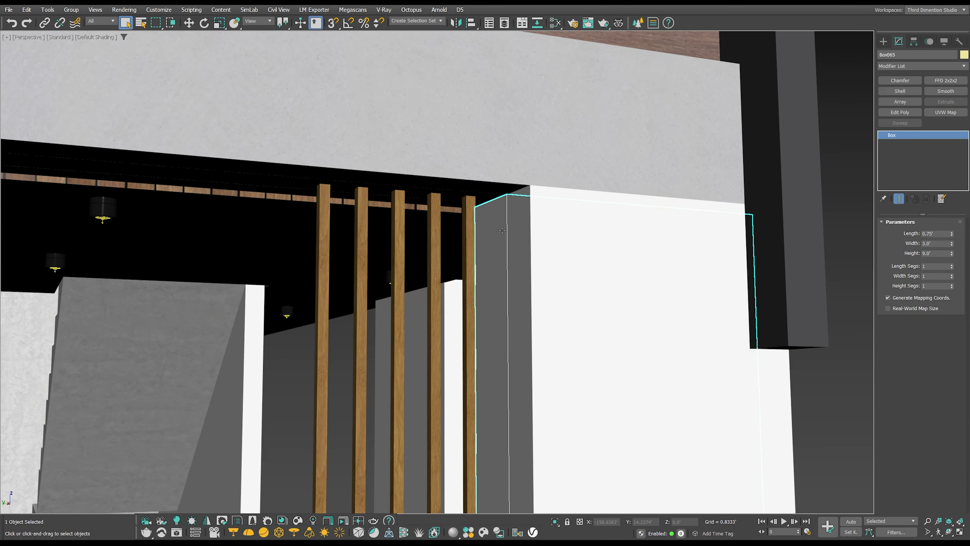
key("m")
scroll(753, 223, "down", 1)
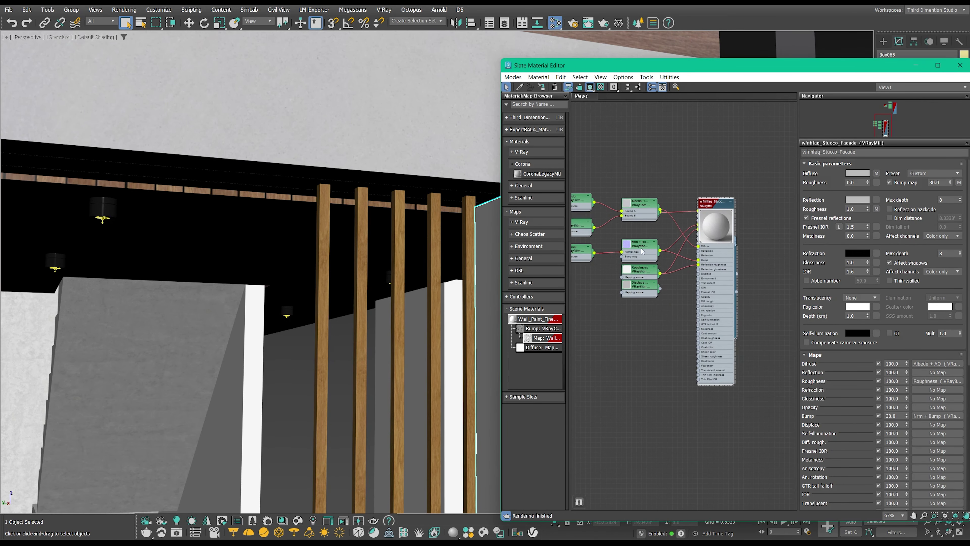
double_click(539, 318)
scroll(651, 389, "down", 3)
scroll(701, 266, "up", 2)
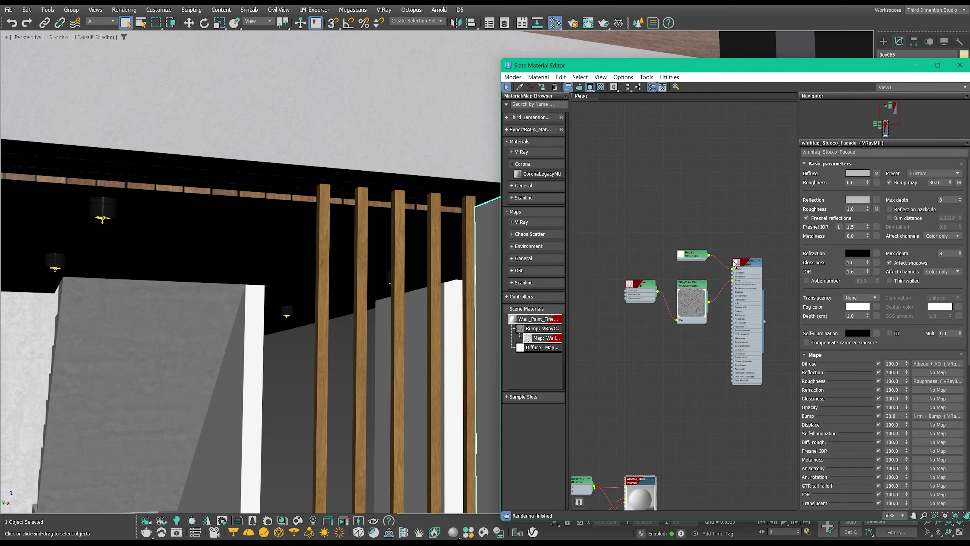
left_click(683, 257)
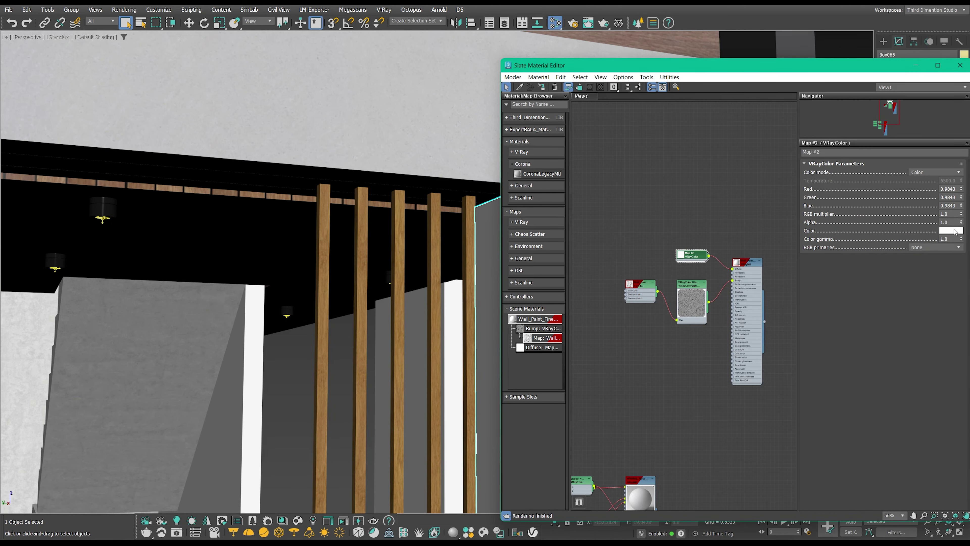
Disconnect the albedo VRayBitmap from Source A of the Albedo + AO blend.
middle_click_drag(678, 387, 714, 218)
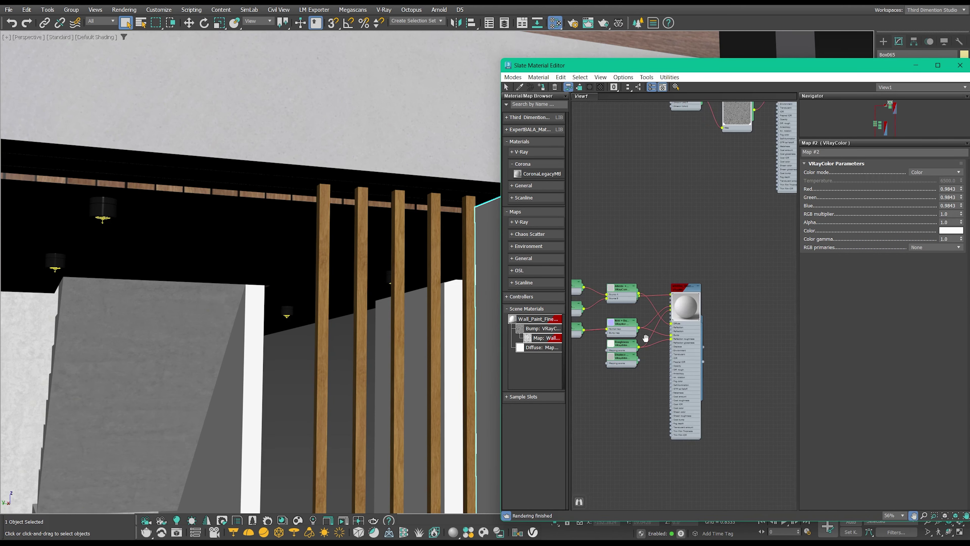
scroll(682, 284, "up", 2)
mouse_move(682, 284)
middle_mouse_down()
mouse_move(630, 293)
mouse_move(647, 334)
mouse_move(722, 335)
mouse_move(680, 299)
middle_mouse_up()
left_click(630, 293)
scroll(635, 289, "up", 2)
double_click(592, 280)
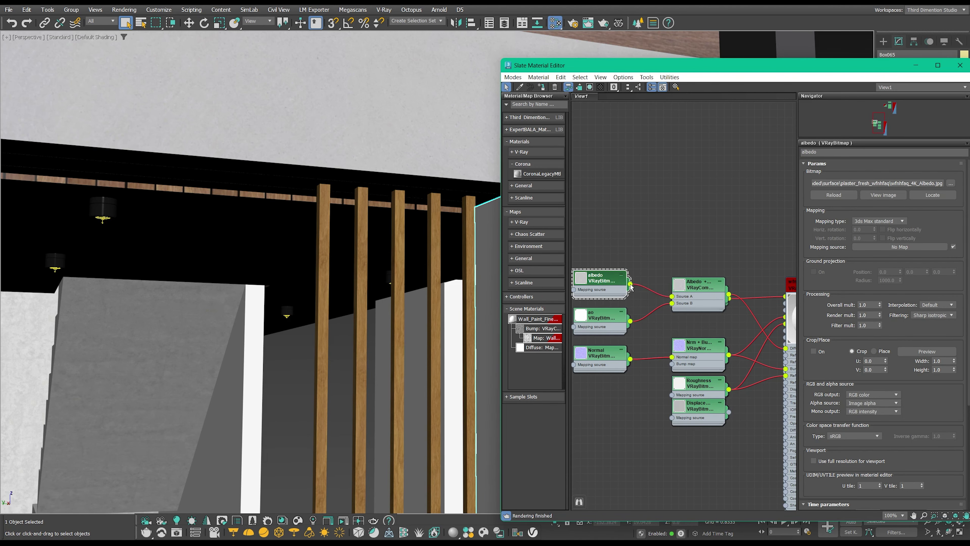
left_click(670, 301)
key("Delete")
left_click_drag(599, 276, 607, 192)
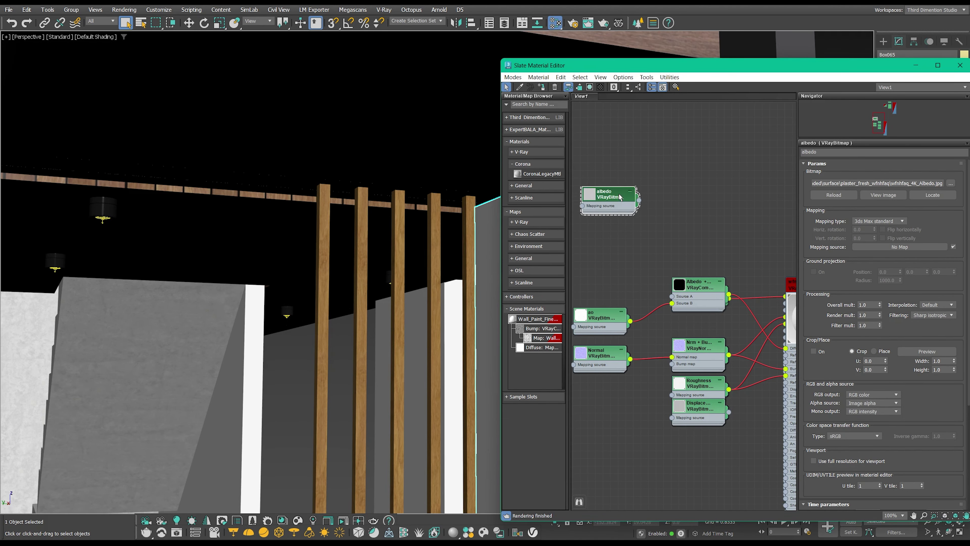
Add a VRayColor node set to white for Source A and close the material editor.
right_click(611, 257)
mouse_move(636, 287)
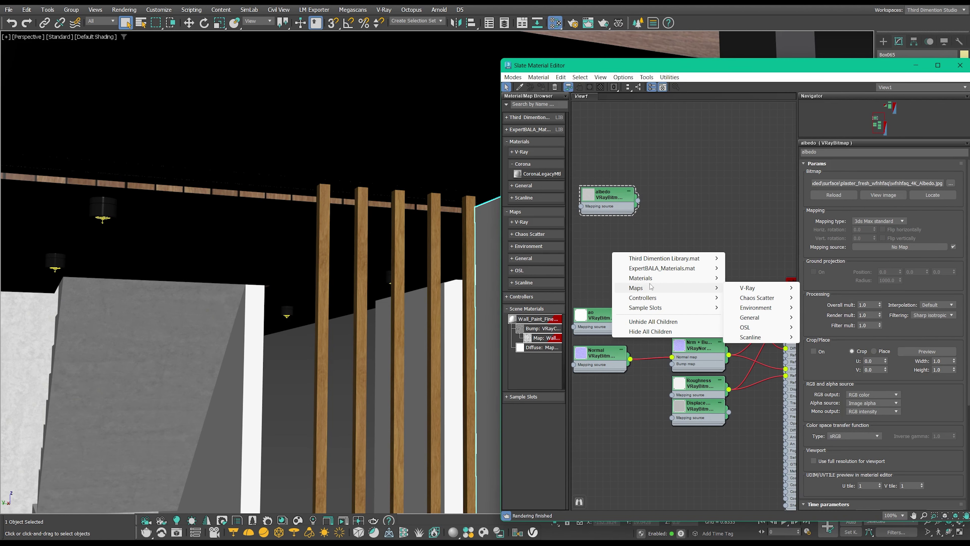
left_click(825, 32)
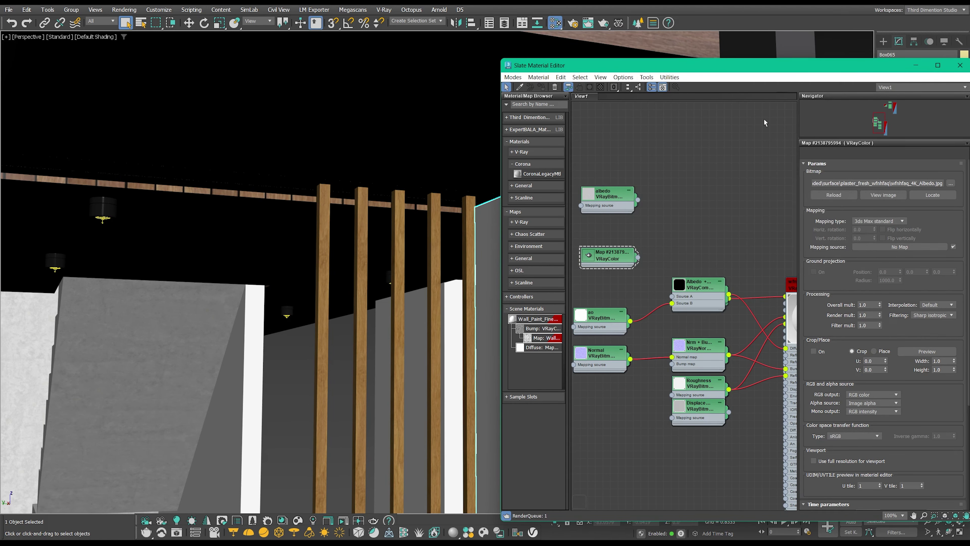
left_click_drag(626, 256, 611, 264)
right_click(939, 233)
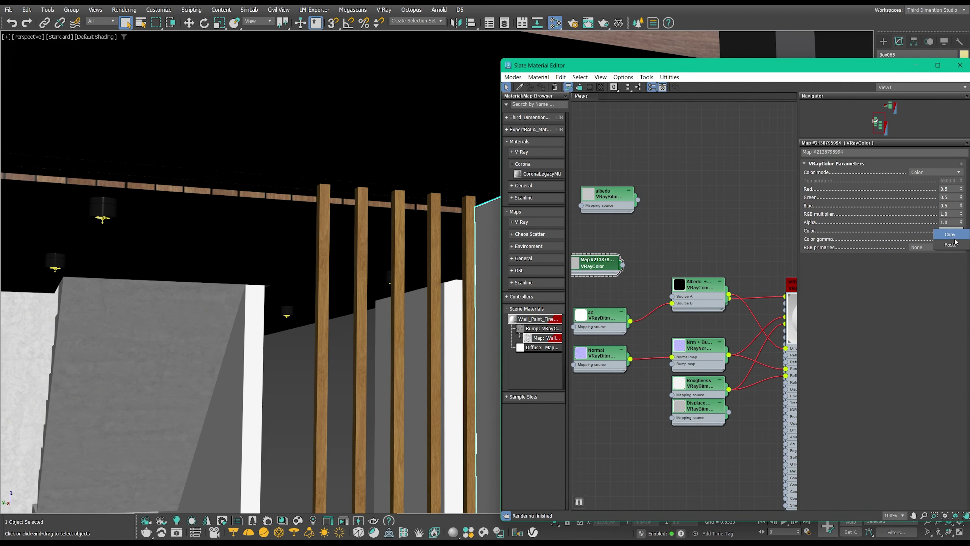
left_click(950, 244)
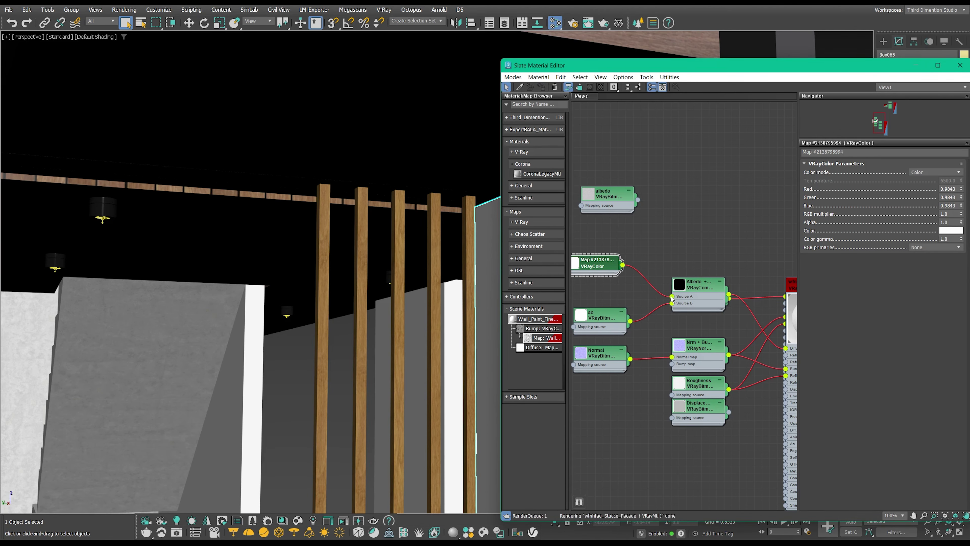
middle_click_drag(671, 299, 698, 310)
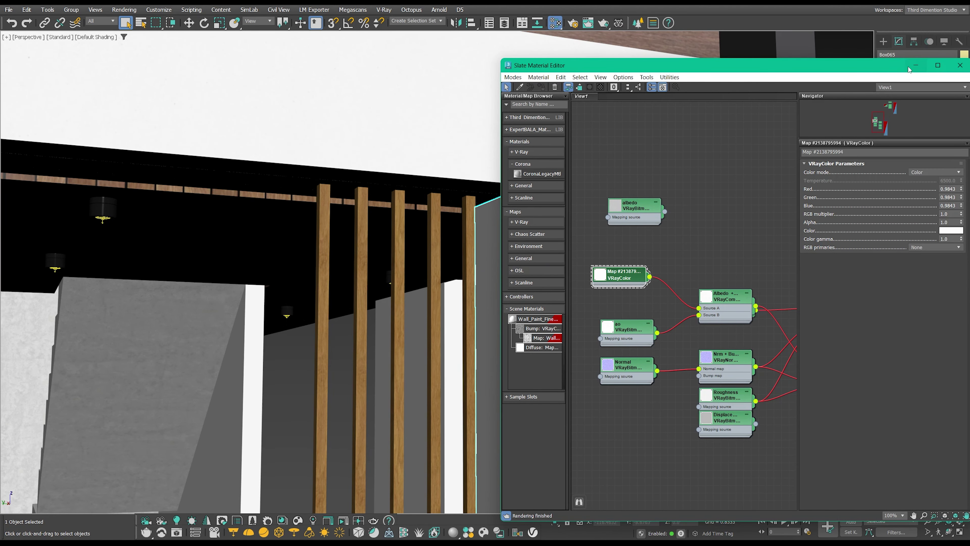
left_click(915, 65)
scroll(626, 172, "down", 3)
scroll(786, 164, "down", 3)
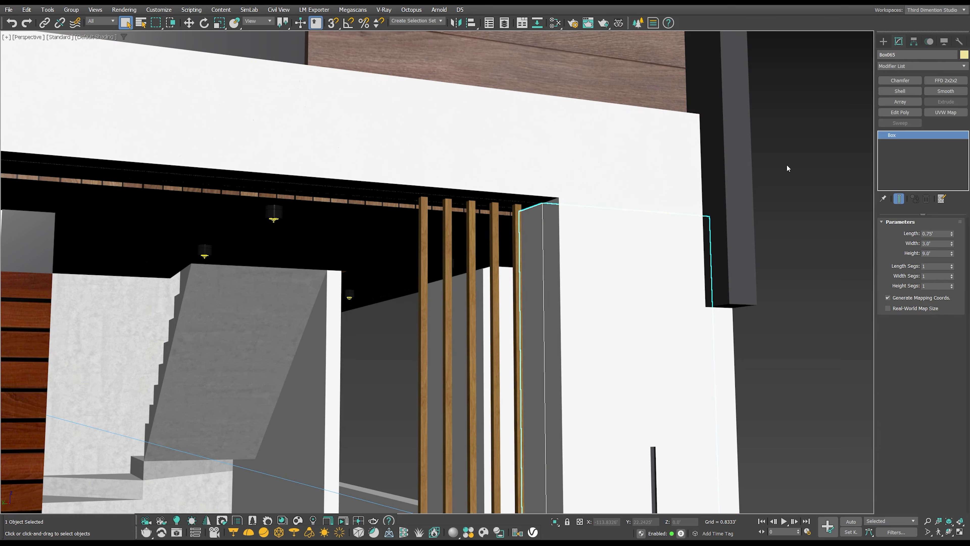
left_click(787, 164)
Restore the two-viewport camera layout and bring up the V-Ray Frame Buffer window.
scroll(580, 255, "down", 3)
key("alt+w")
key("alt+w")
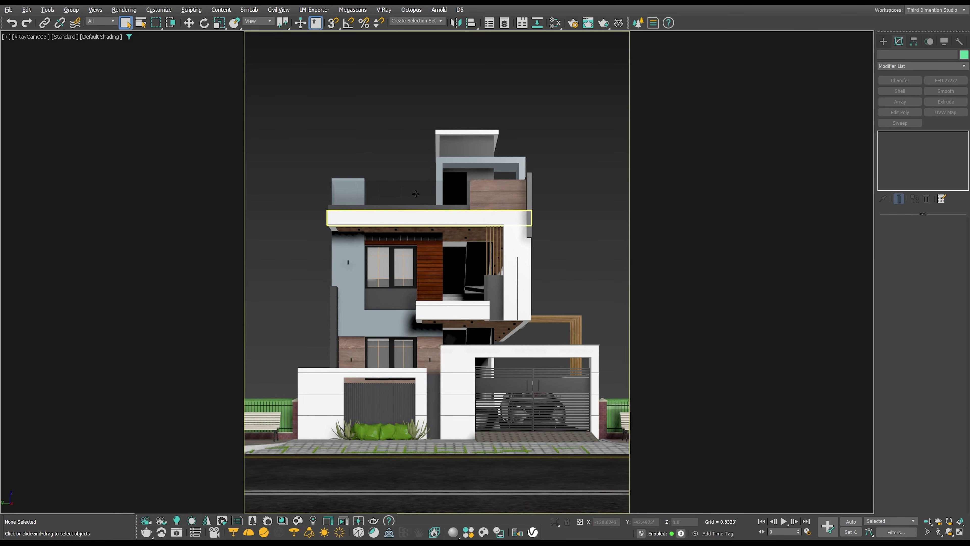
left_click(384, 10)
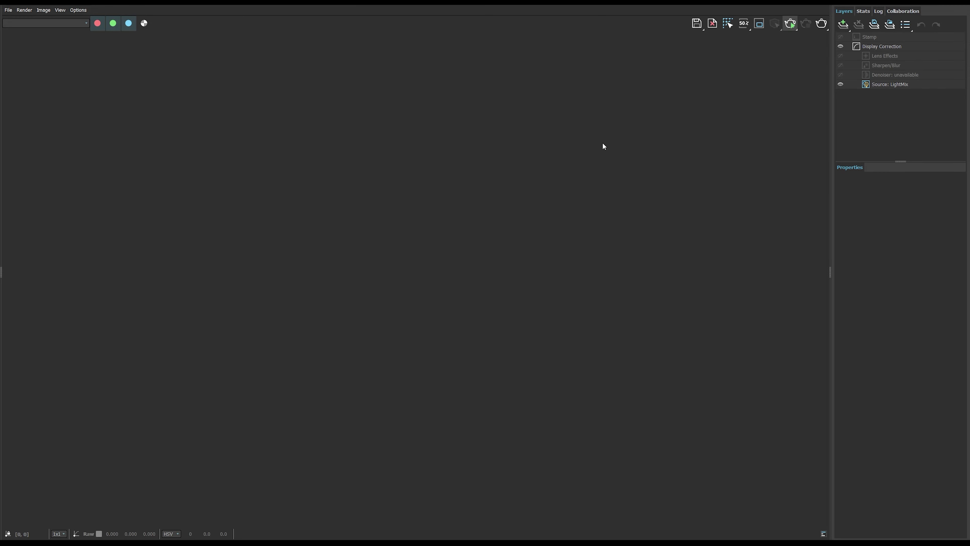
Start the interactive house render and browse the 3D Plants categories in Quixel Bridge.
key("alt+Tab")
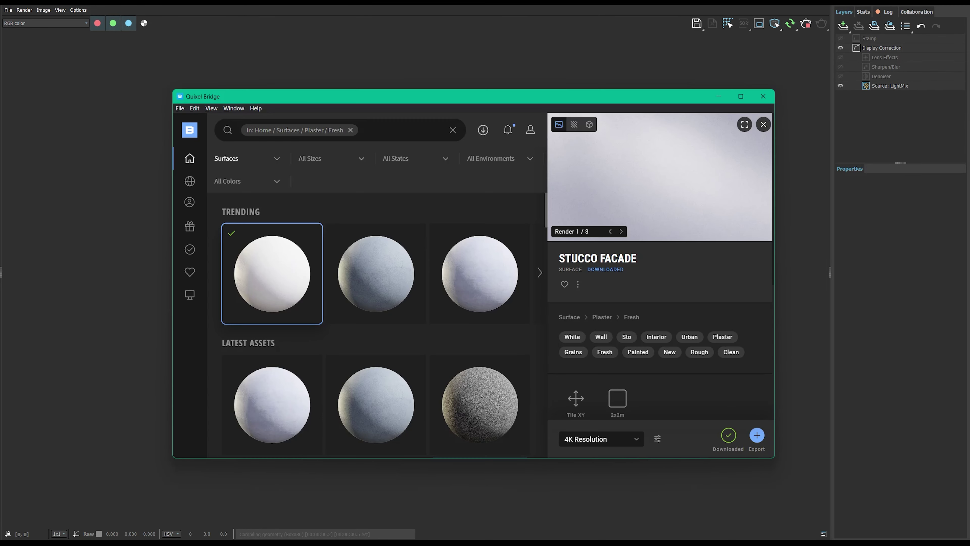
mouse_move(189, 158)
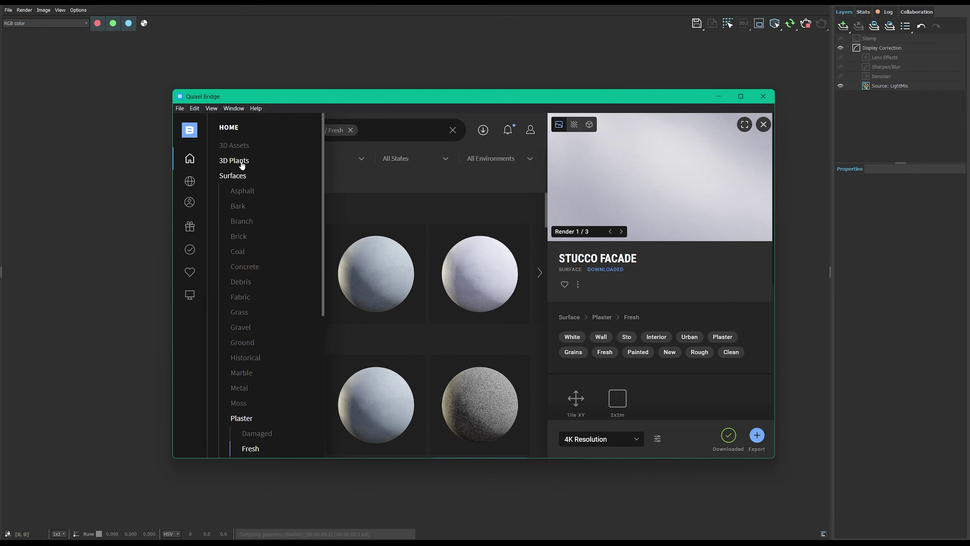
left_click(242, 165)
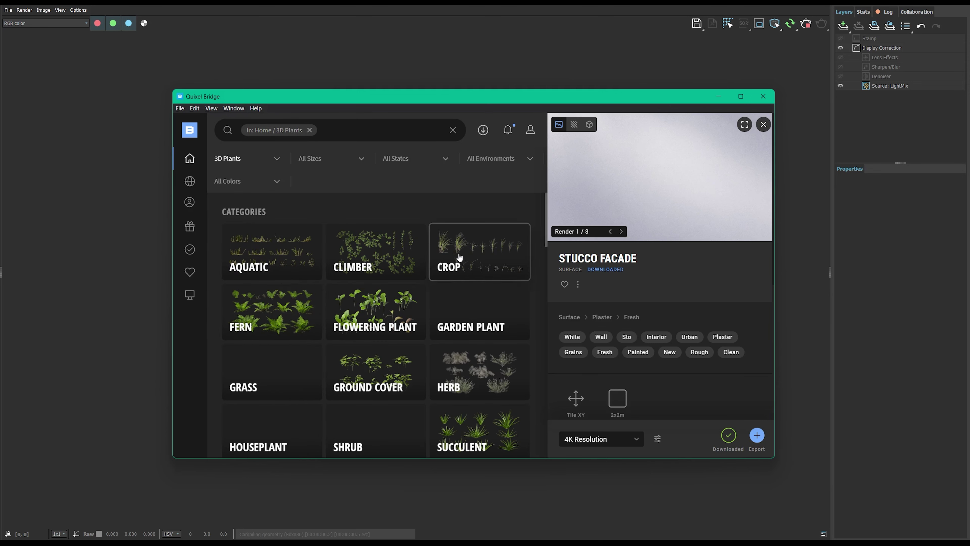
scroll(417, 337, "down", 2)
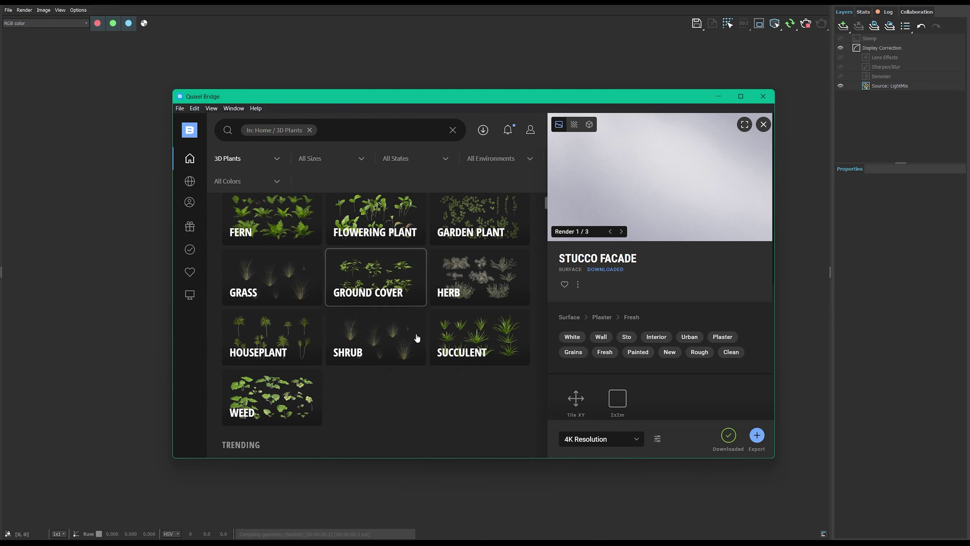
scroll(367, 286, "down", 2)
scroll(367, 287, "down", 1)
scroll(388, 332, "up", 3)
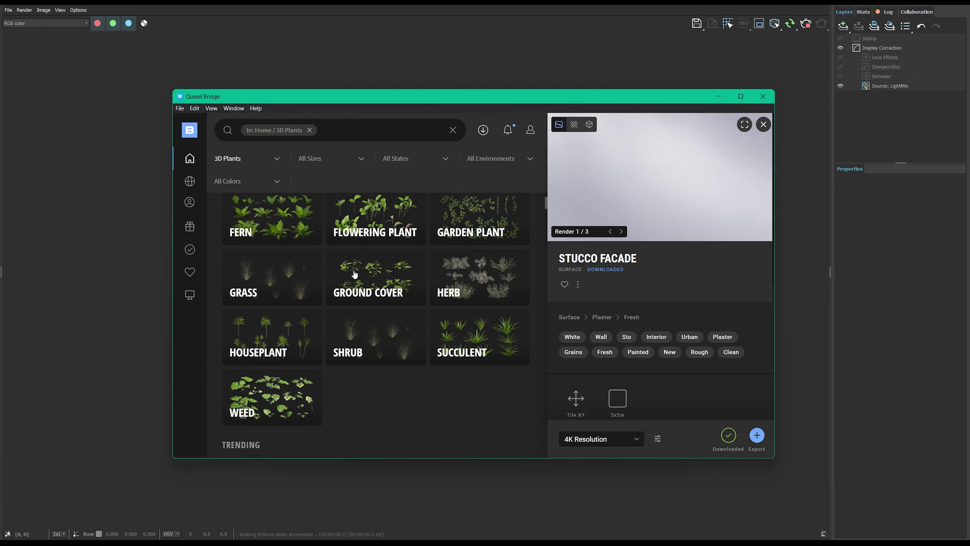
mouse_move(189, 157)
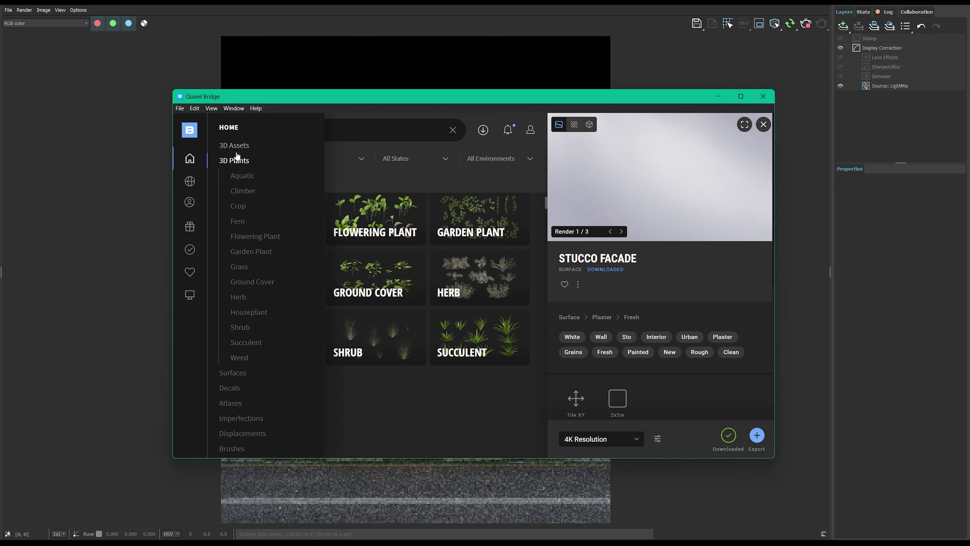
Navigate the sidebar to 3D Assets › Building › Pillar.
left_click(234, 145)
left_click(242, 163)
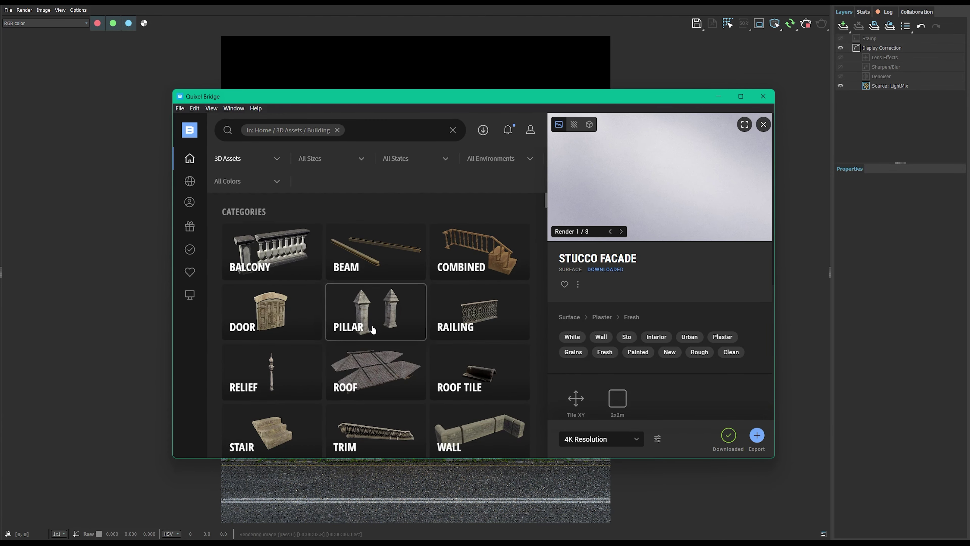
left_click(373, 329)
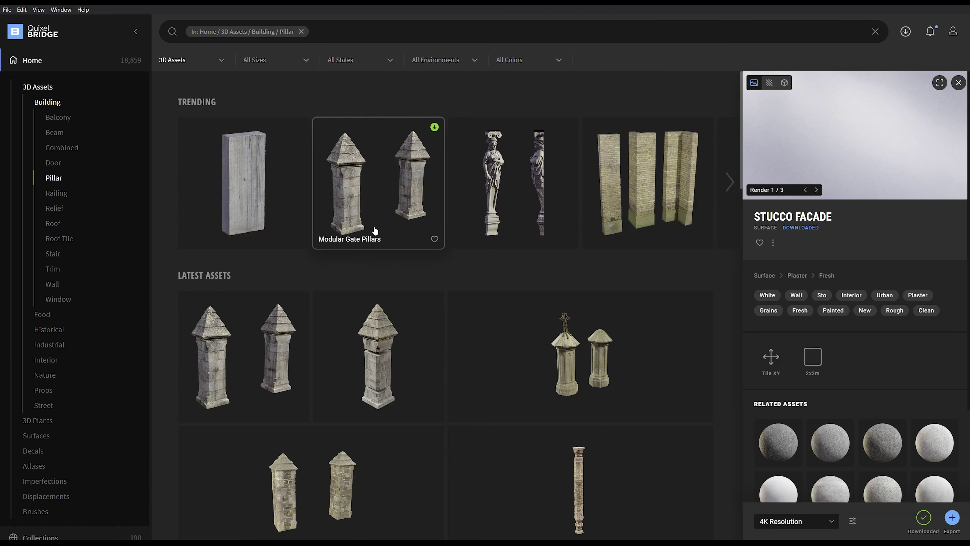
Preview the trending Old Decorative Pillar full screen, then return to the frame buffer.
left_click(730, 183)
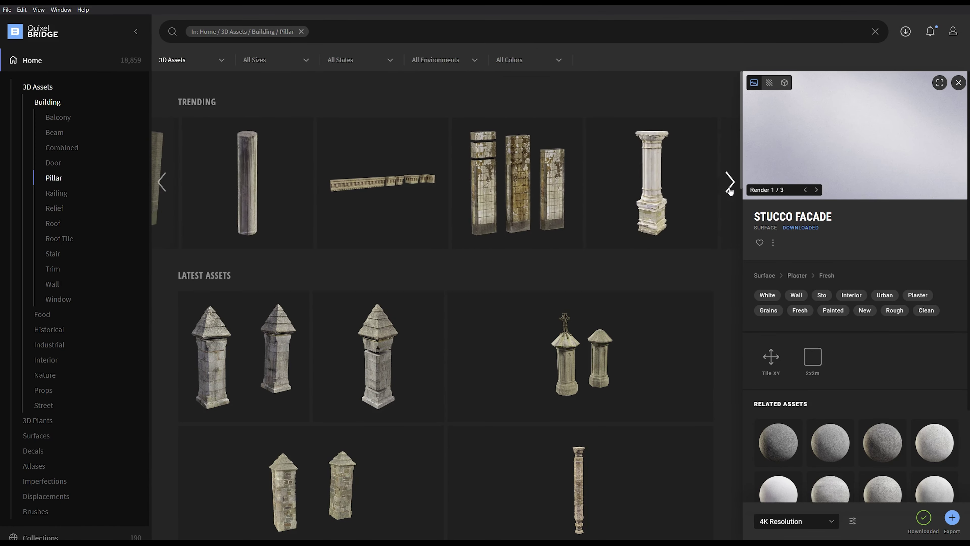
left_click(669, 191)
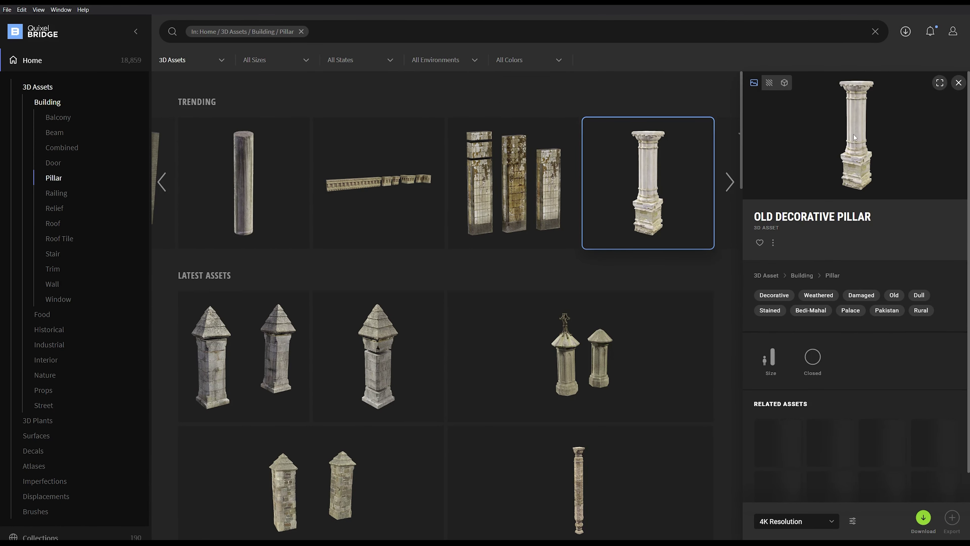
left_click(939, 84)
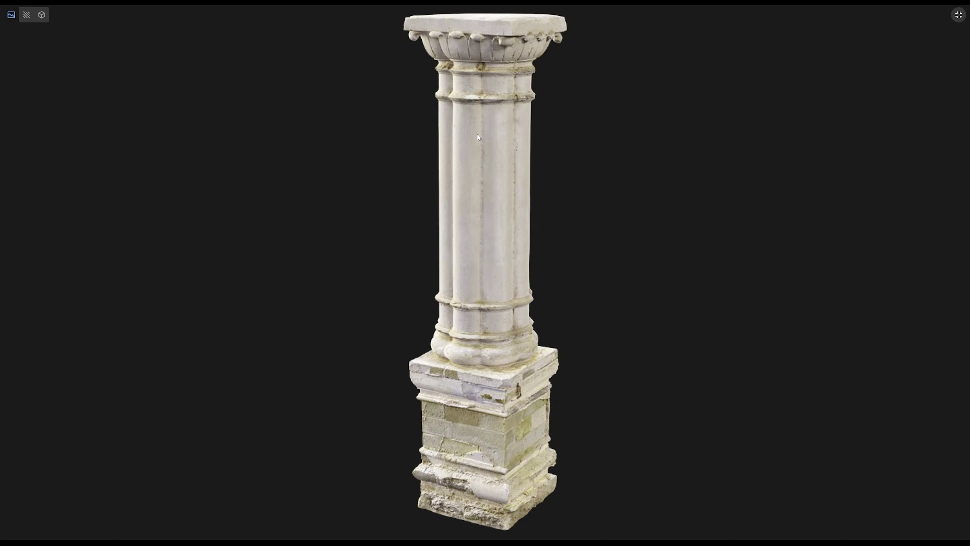
left_click(958, 15)
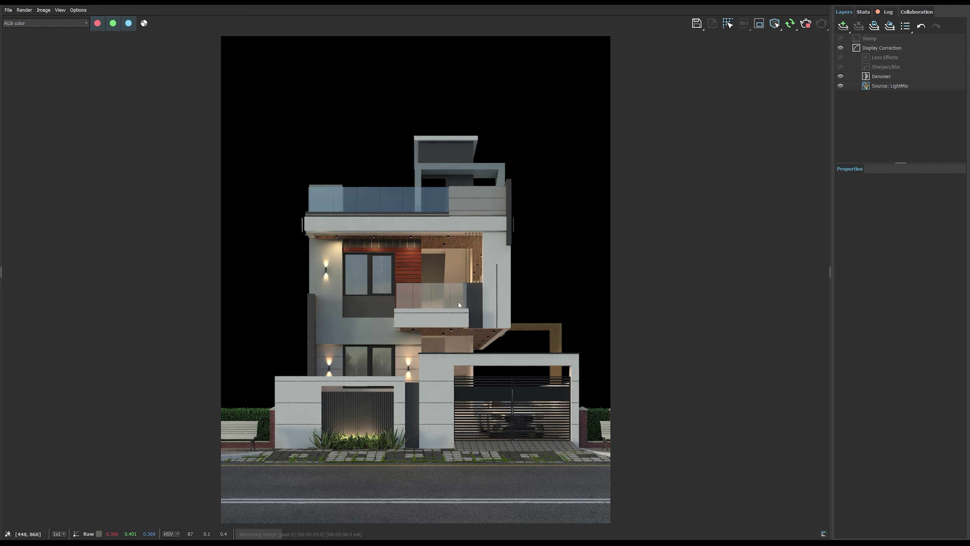
scroll(296, 225, "up", 2)
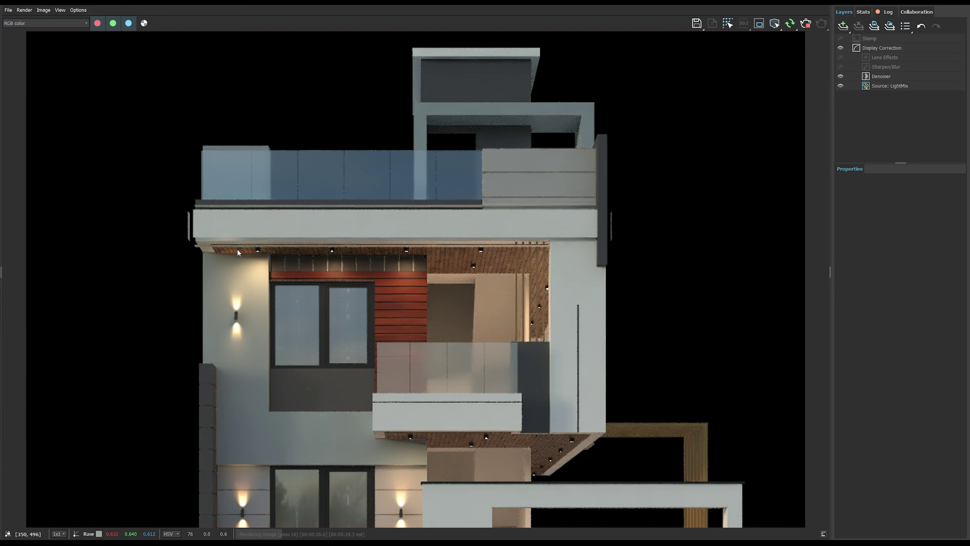
Stop the render and tick Use object material in Box080's VRayDisplacementMod.
scroll(237, 249, "up", 2)
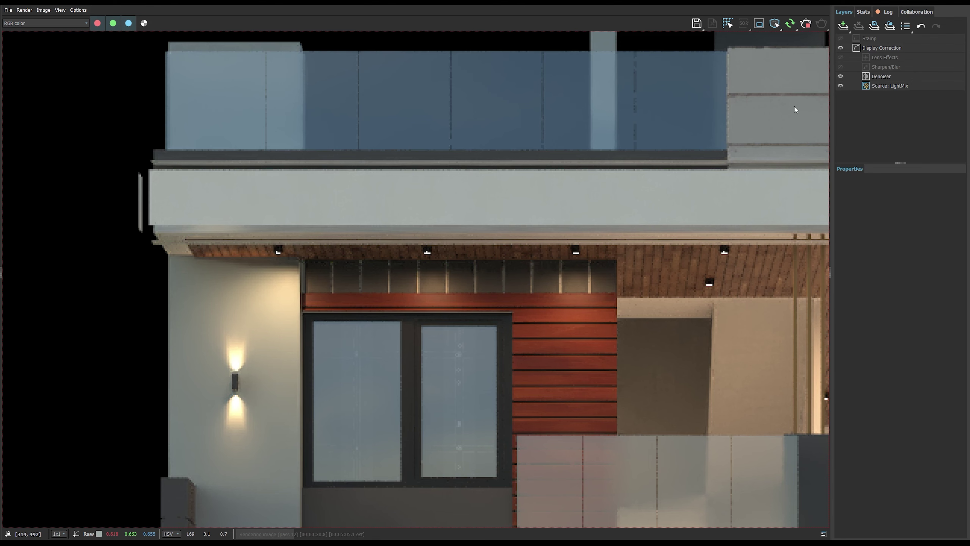
left_click(805, 23)
scroll(291, 225, "down", 2)
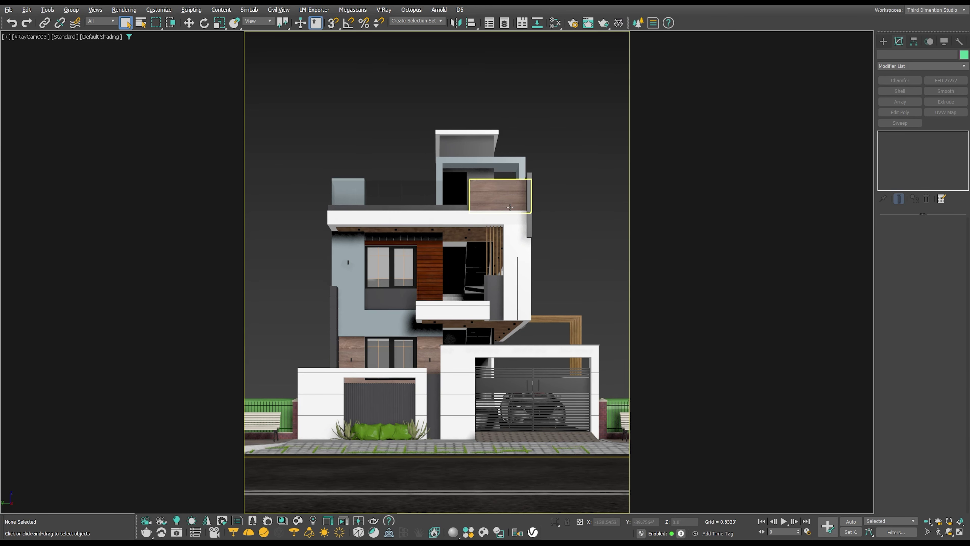
left_click(510, 215)
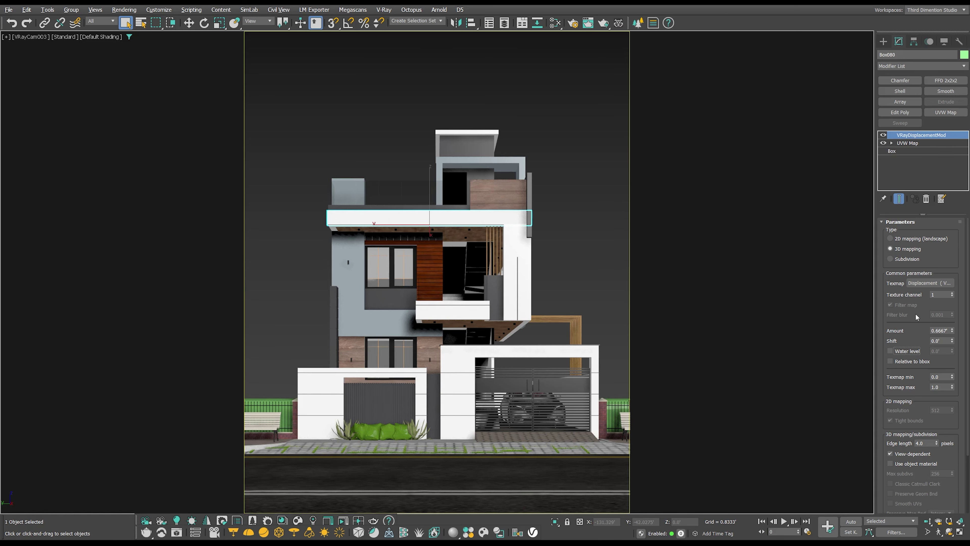
left_click(900, 221)
left_click(882, 222)
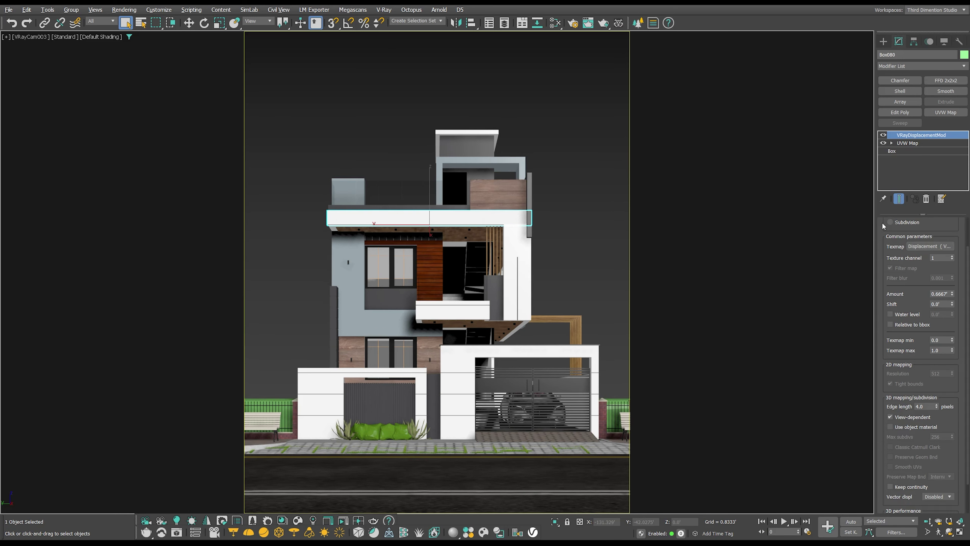
left_click(908, 428)
left_click_drag(899, 408, 899, 371)
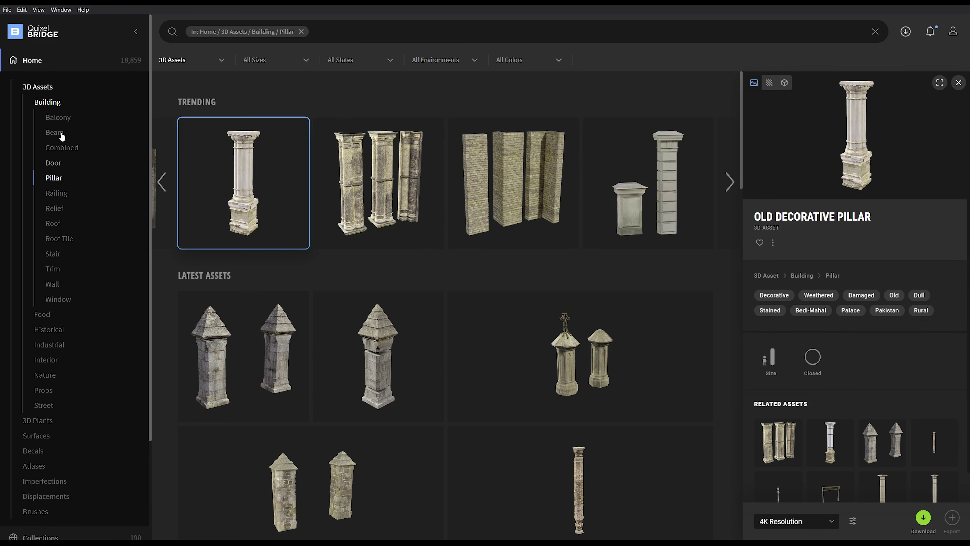
In Quixel Bridge, leave the Balcony assets for Surfaces > Asphalt and select the Rough Asphalt material.
left_click(60, 119)
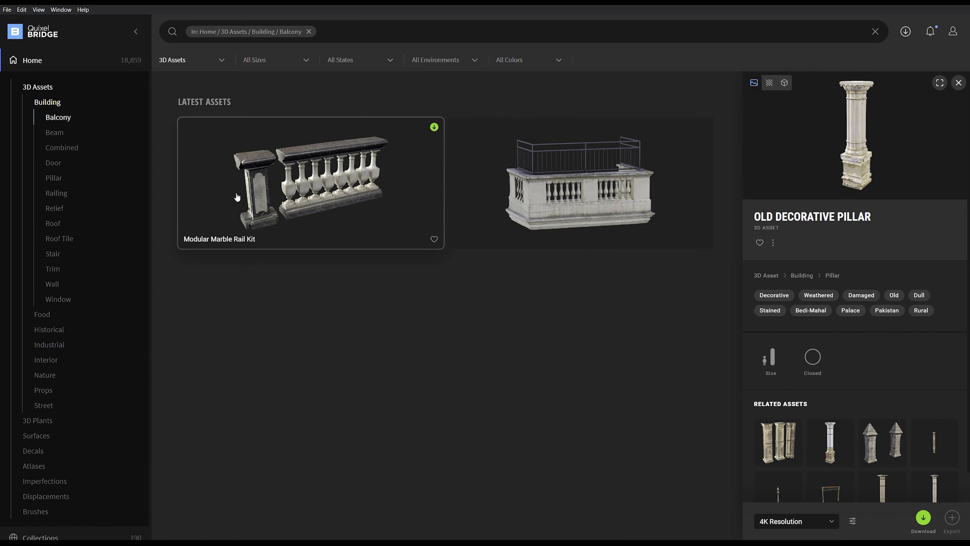
left_click(31, 104)
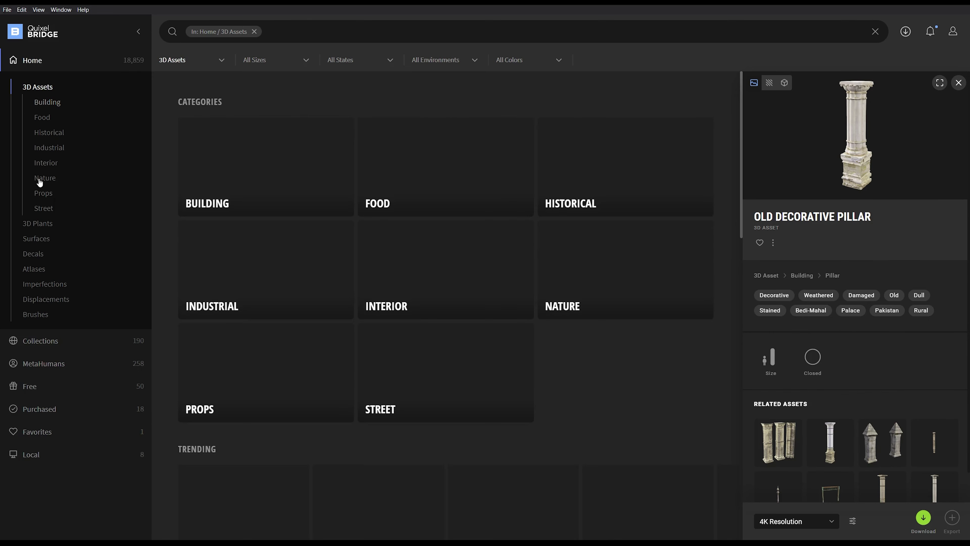
left_click(42, 240)
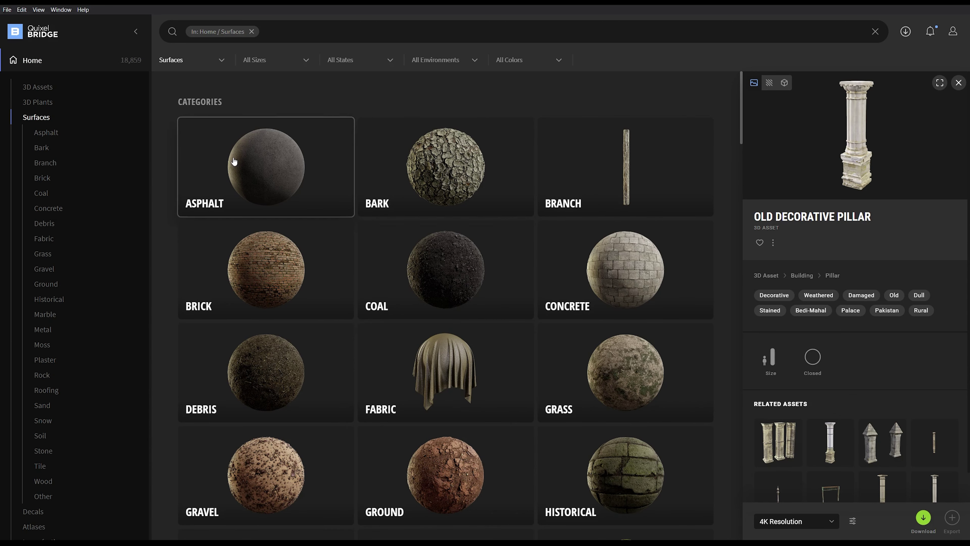
left_click(265, 161)
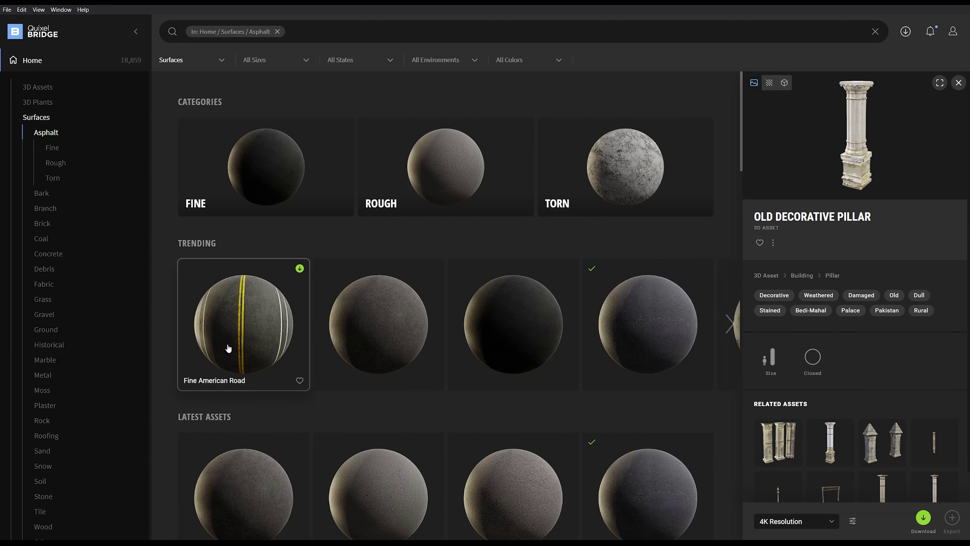
left_click(552, 317)
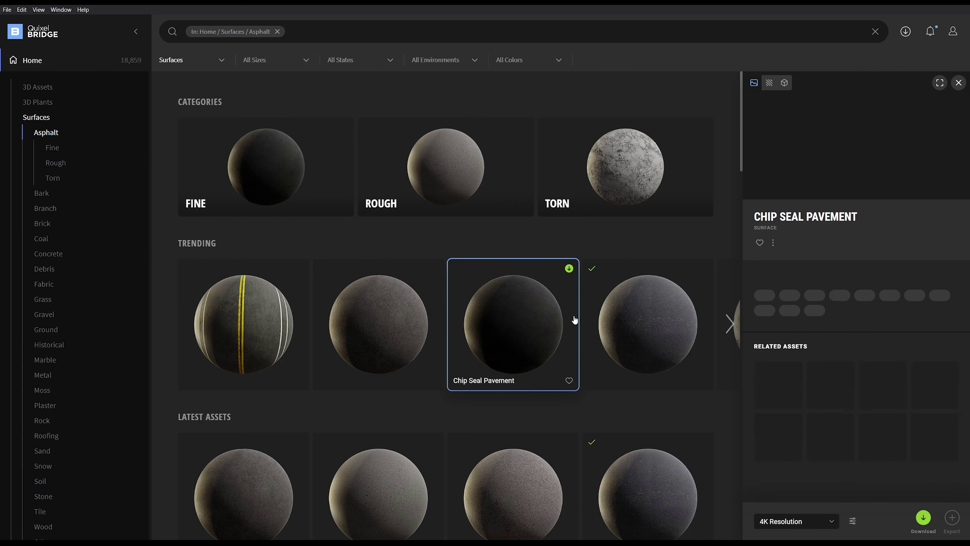
left_click(641, 316)
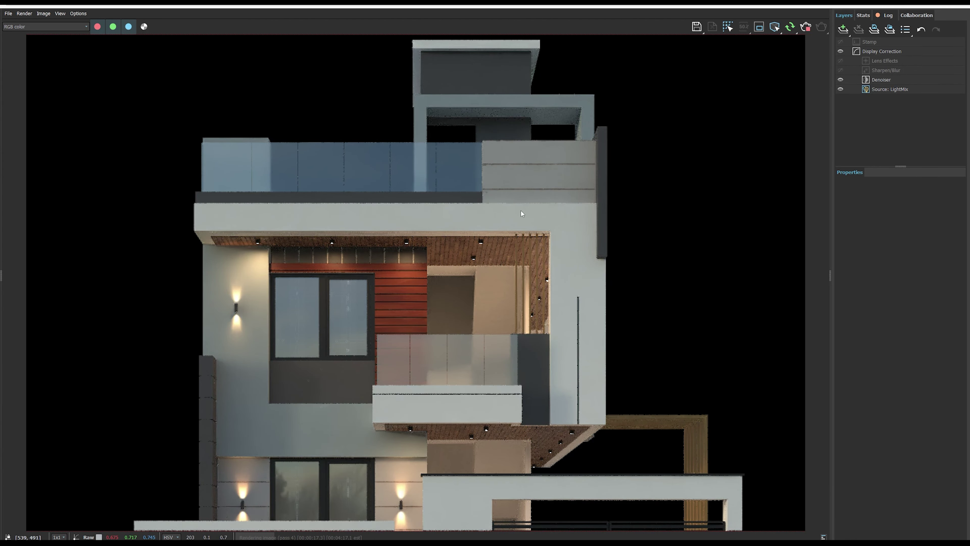
Inspect the night house render, then stop rendering and zoom out to the full image.
scroll(584, 226, "up", 1)
scroll(417, 192, "up", 2)
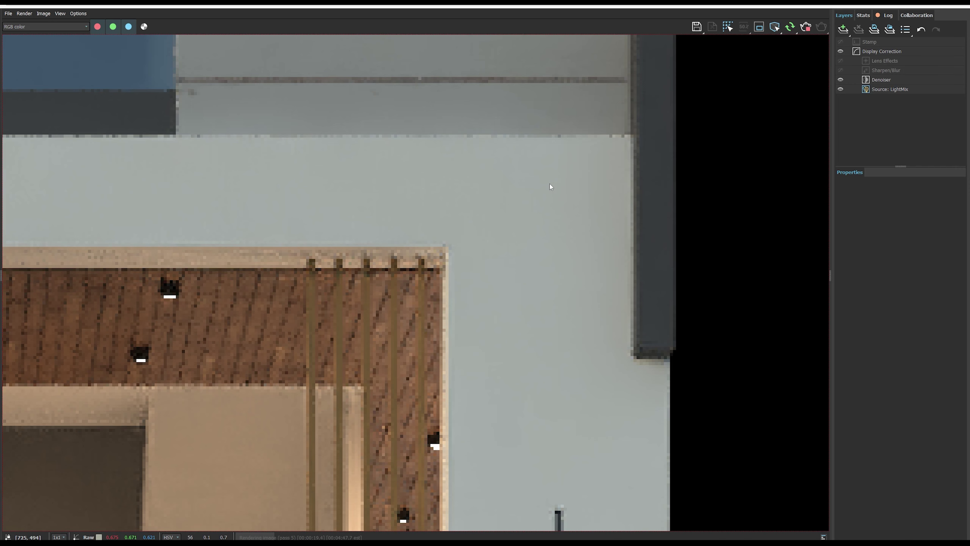
scroll(551, 186, "down", 3)
left_click_drag(290, 193, 526, 194)
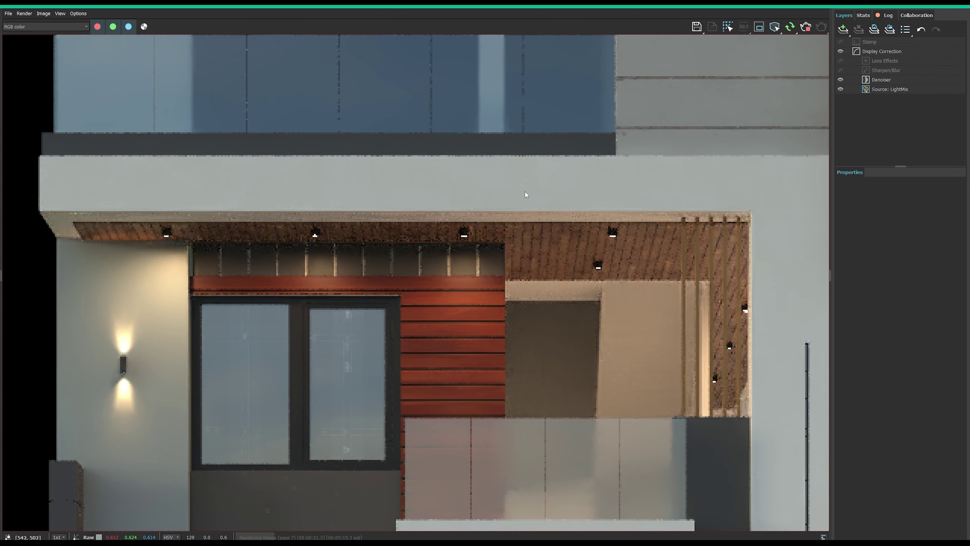
scroll(277, 196, "down", 2)
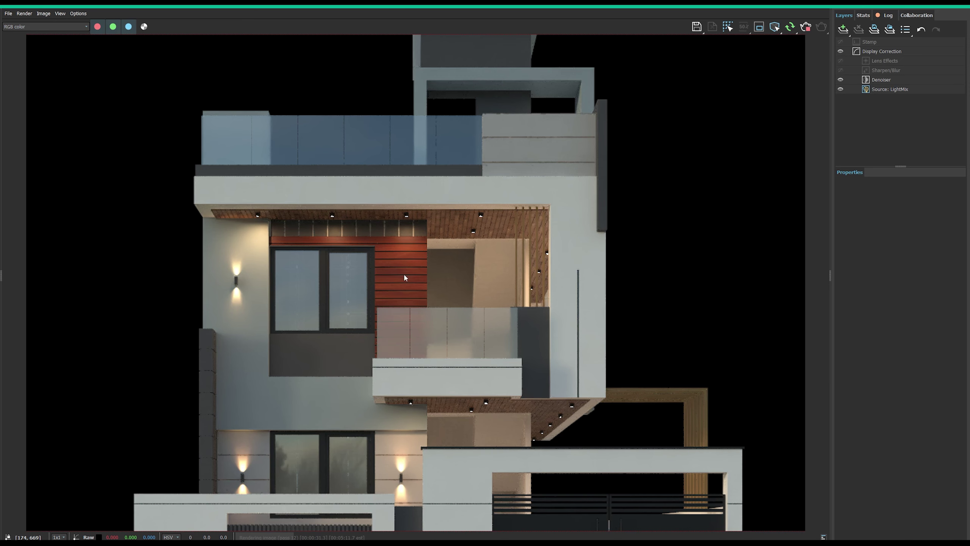
scroll(564, 193, "up", 2)
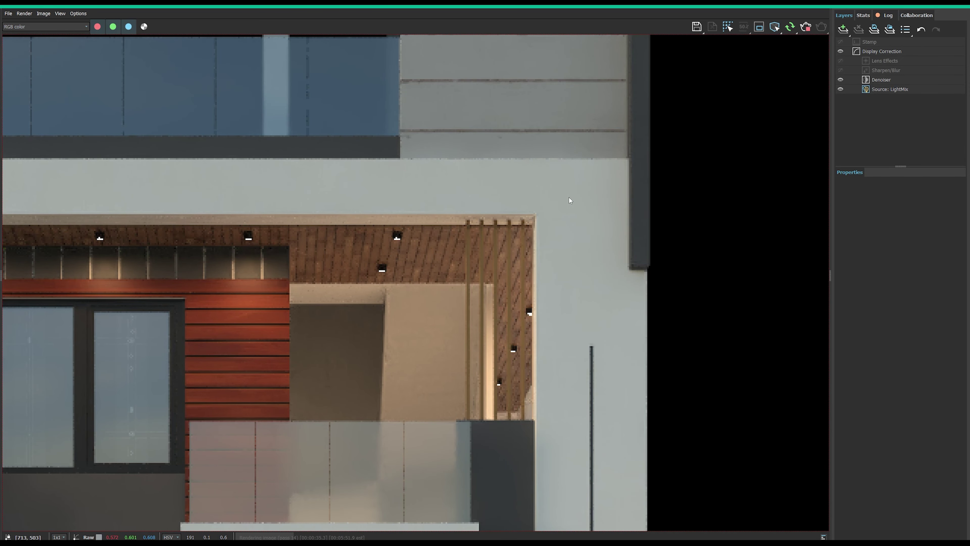
scroll(576, 198, "down", 2)
left_click(806, 26)
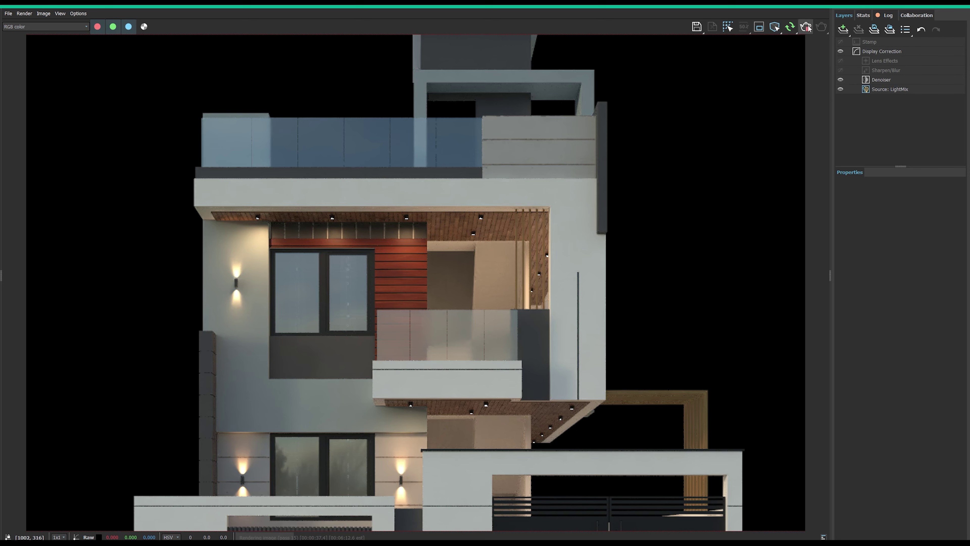
scroll(397, 510, "down", 2)
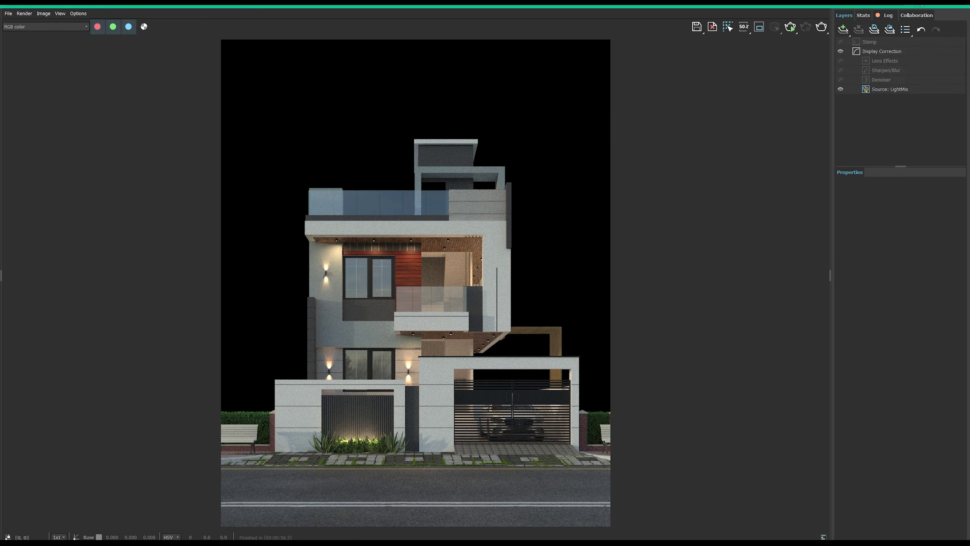
Export the Rough Asphalt surface from Quixel Bridge to 3ds Max and select the road object.
left_click(920, 5)
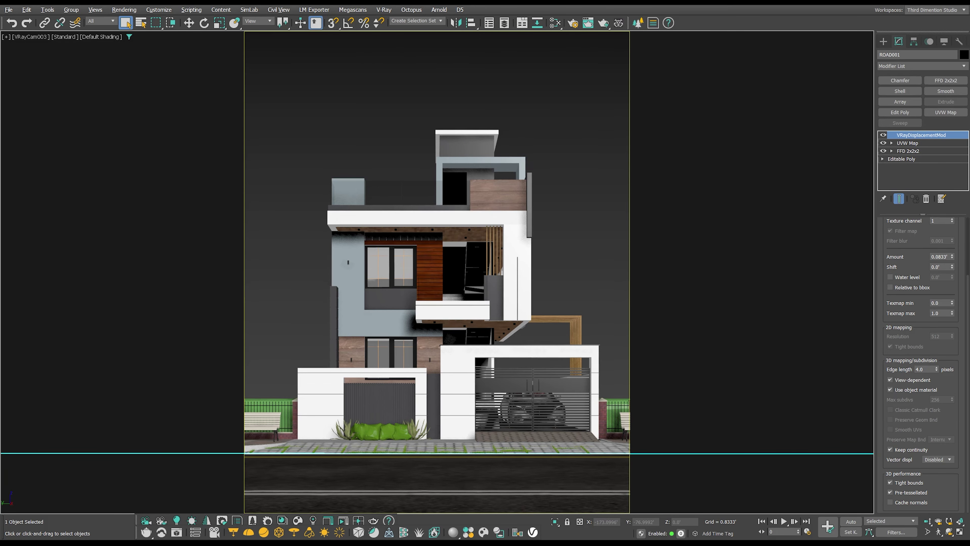
key("alt+Tab")
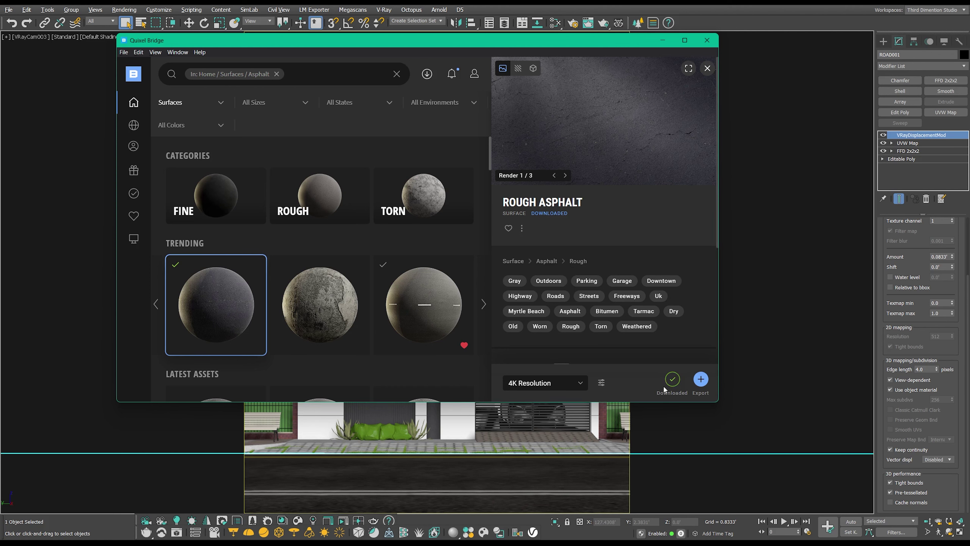
left_click(698, 381)
left_click(699, 378)
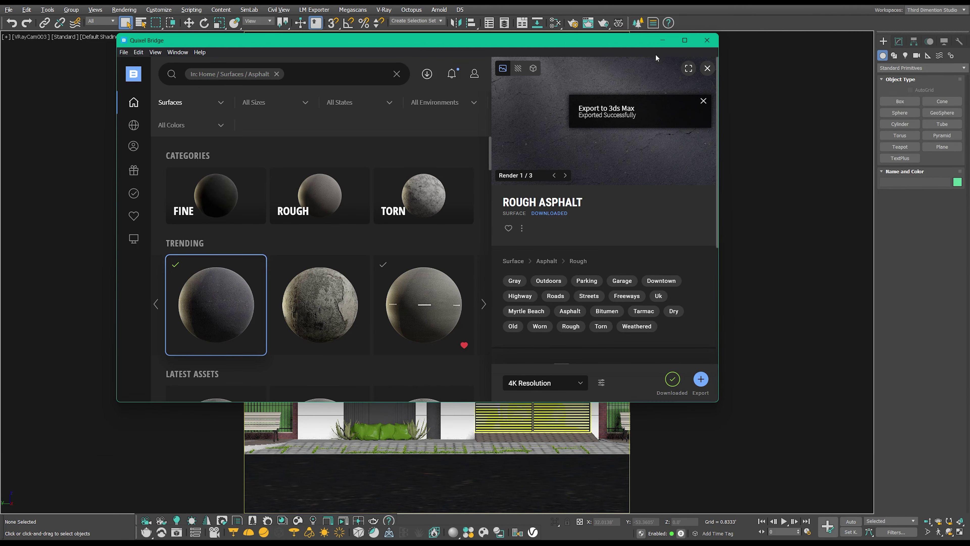
left_click(660, 42)
left_click(516, 452)
Frame the ROAD001 road in a perspective view to inspect its texture.
key("p")
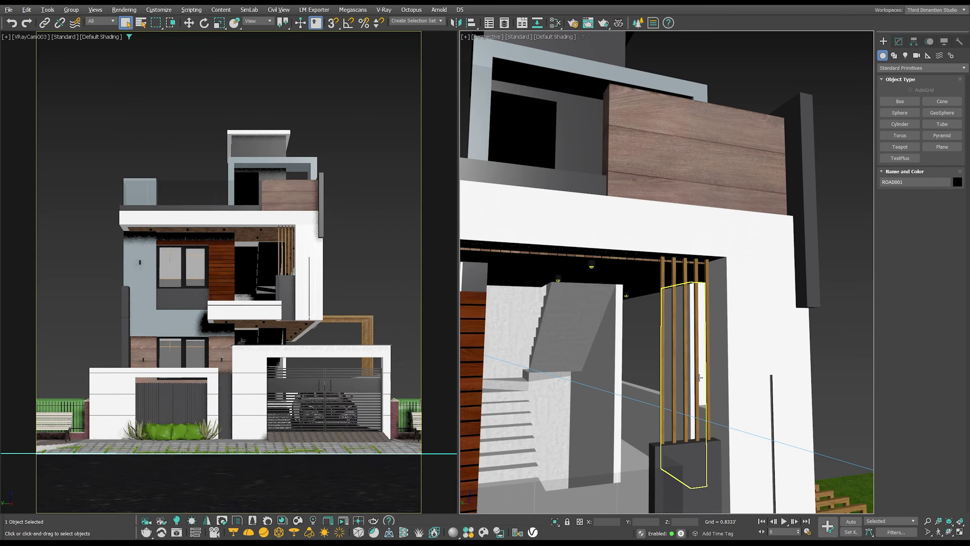
key("z")
scroll(598, 328, "down", 5)
middle_click_drag(597, 329, 598, 152)
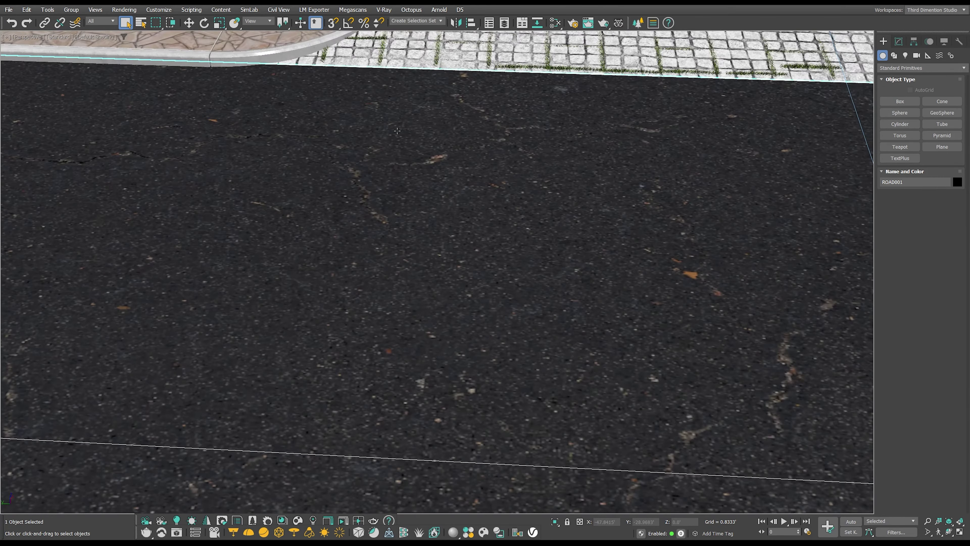
scroll(598, 153, "up", 4)
Scale up the road's UVW Map gizmo to enlarge the asphalt texture.
left_click(898, 41)
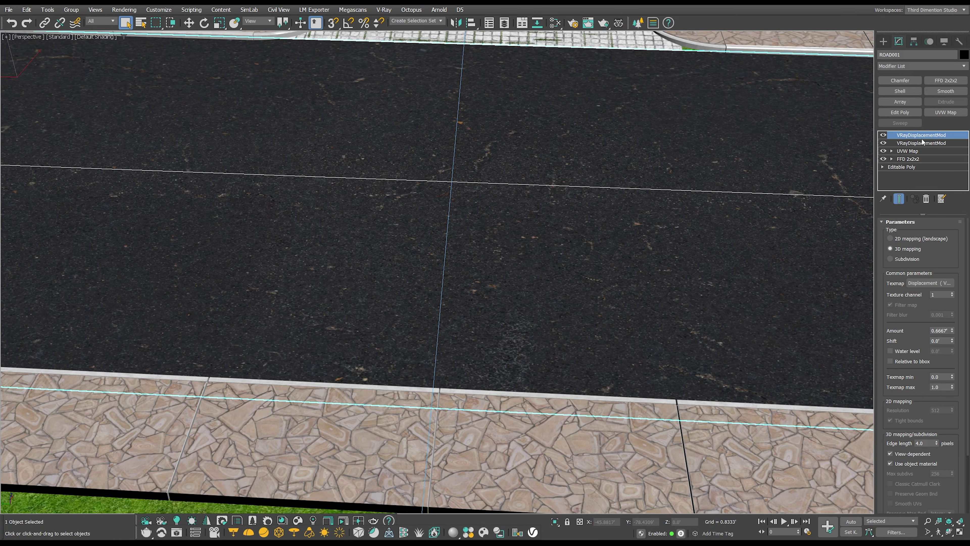
left_click(924, 152)
key("w")
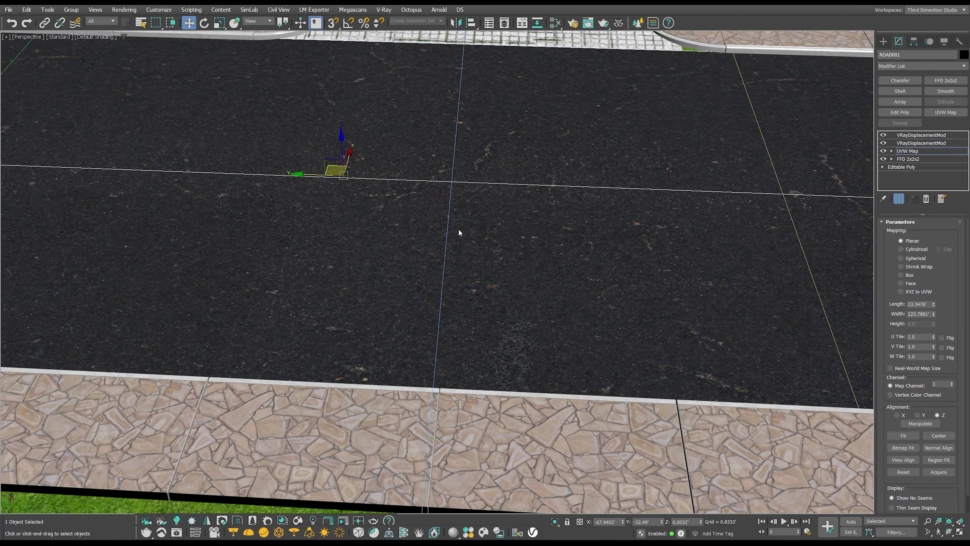
scroll(459, 228, "down", 4)
middle_click_drag(459, 228, 463, 251)
key("alt+w")
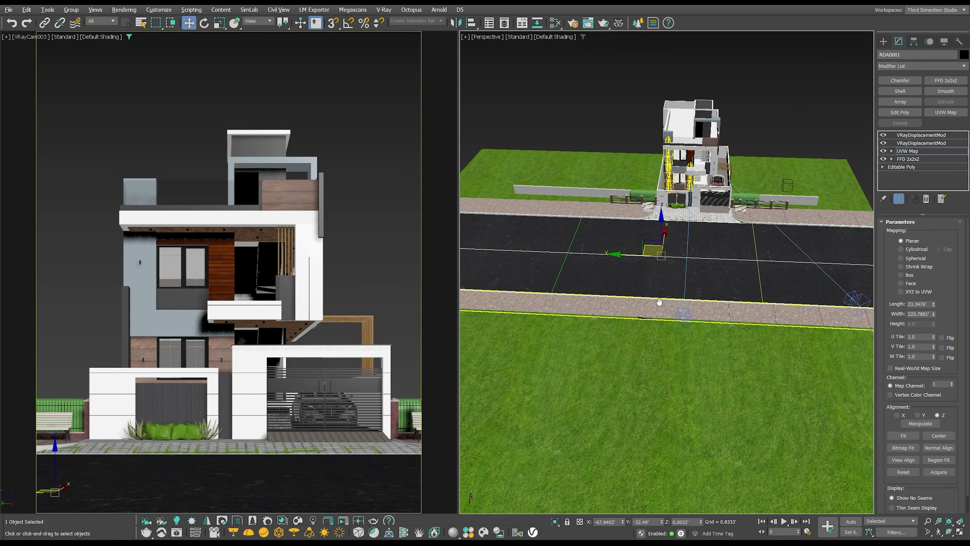
key("r")
left_click_drag(657, 268, 651, 351)
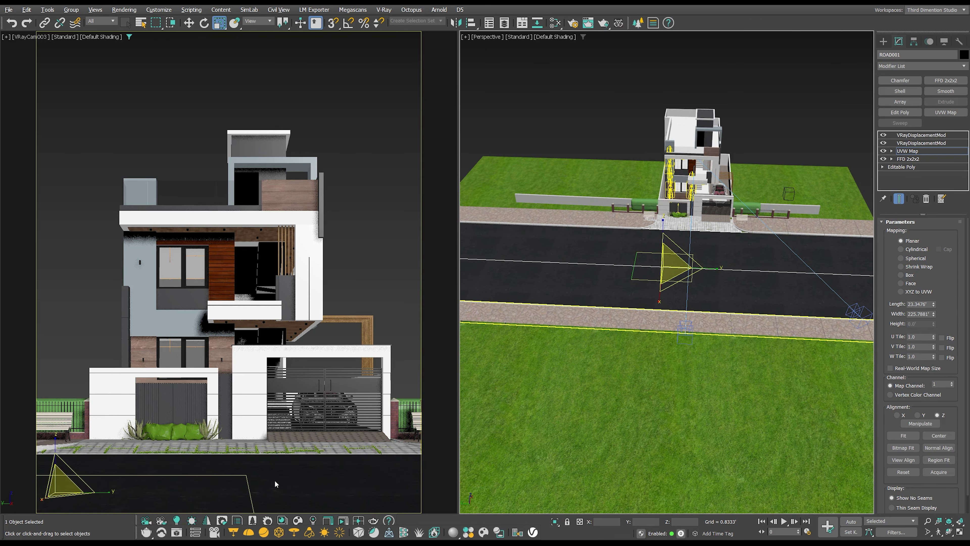
key("ctrl+z")
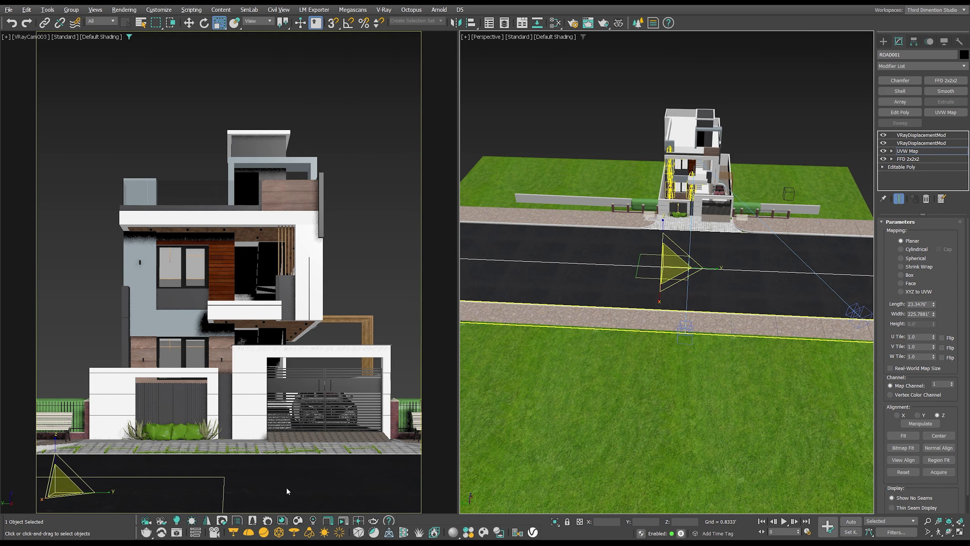
Disable the second, empty VRayDisplacementMod and maximize the camera view.
left_click(916, 135)
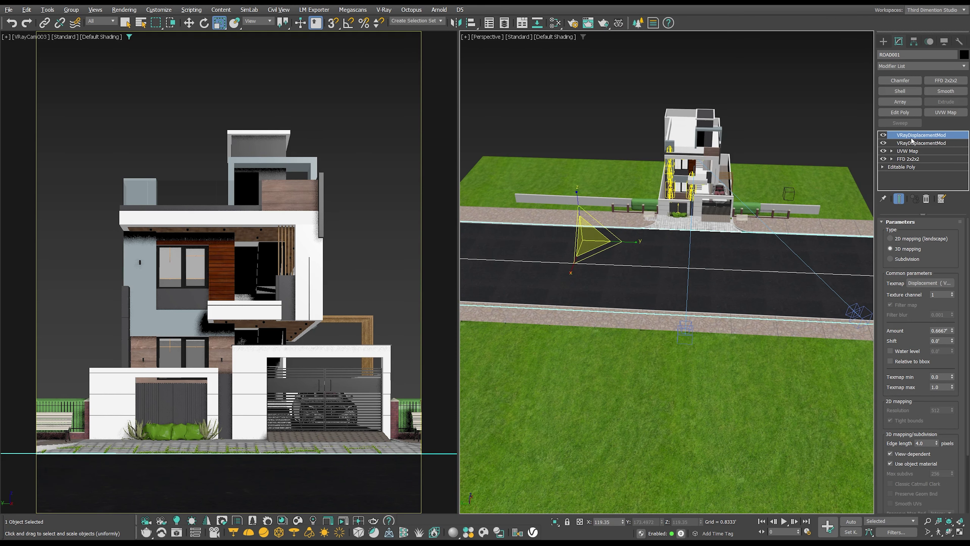
left_click(909, 143)
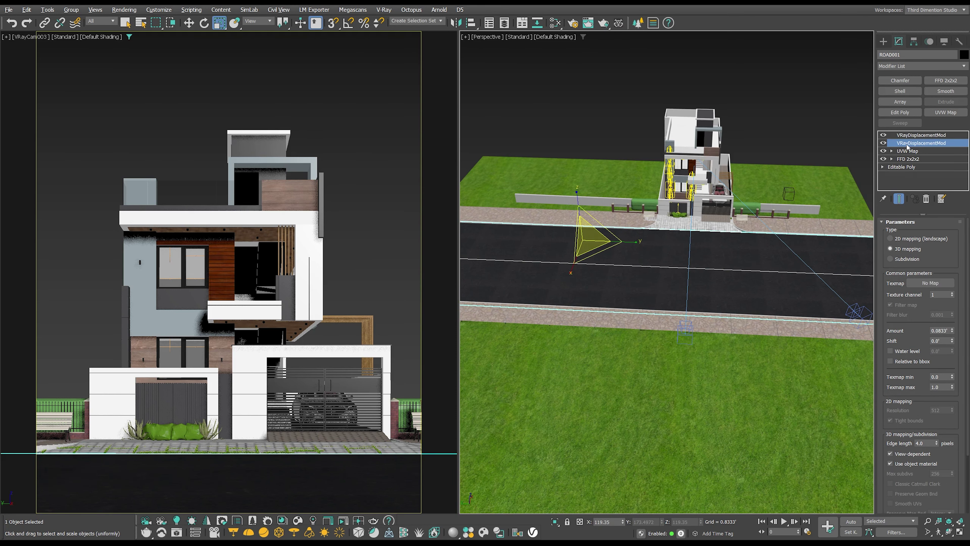
left_click(920, 135)
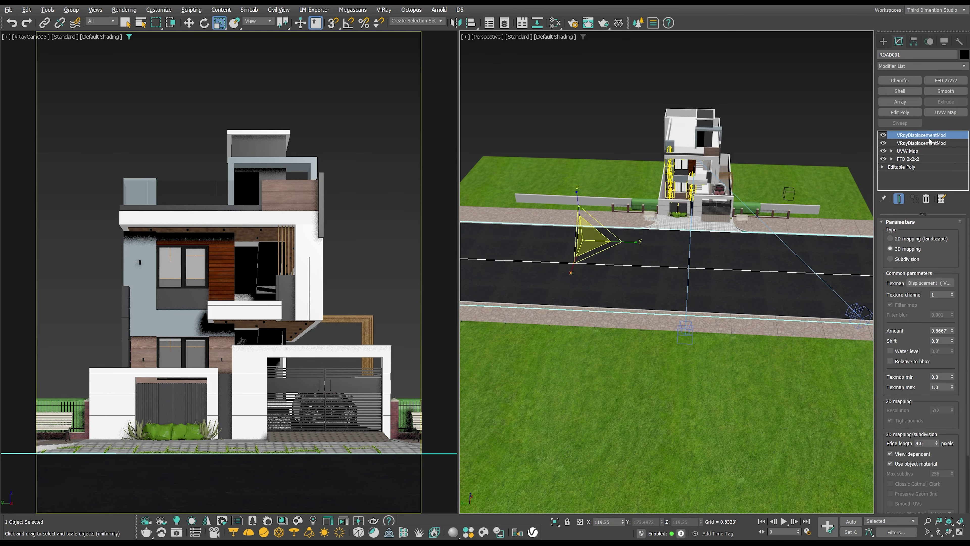
left_click(884, 143)
scroll(909, 394, "down", 3)
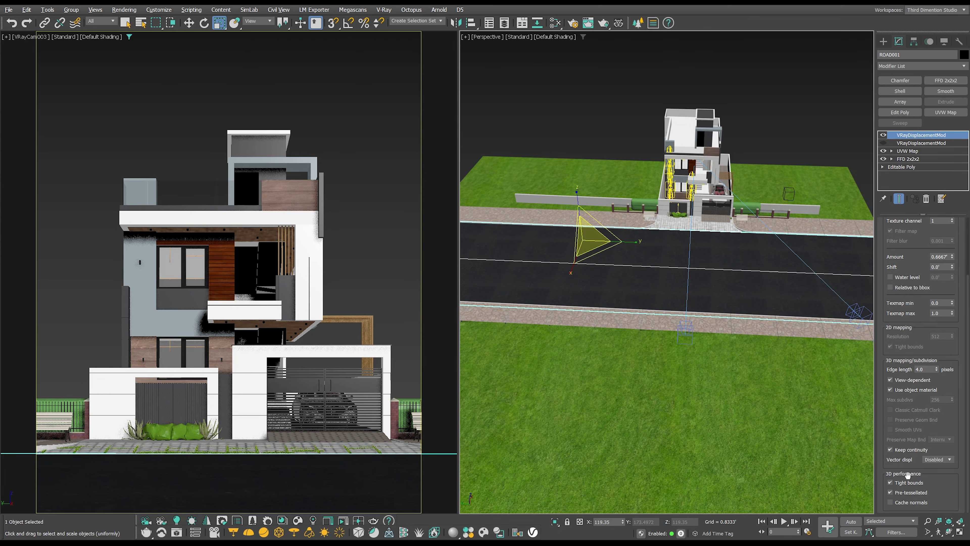
key("q")
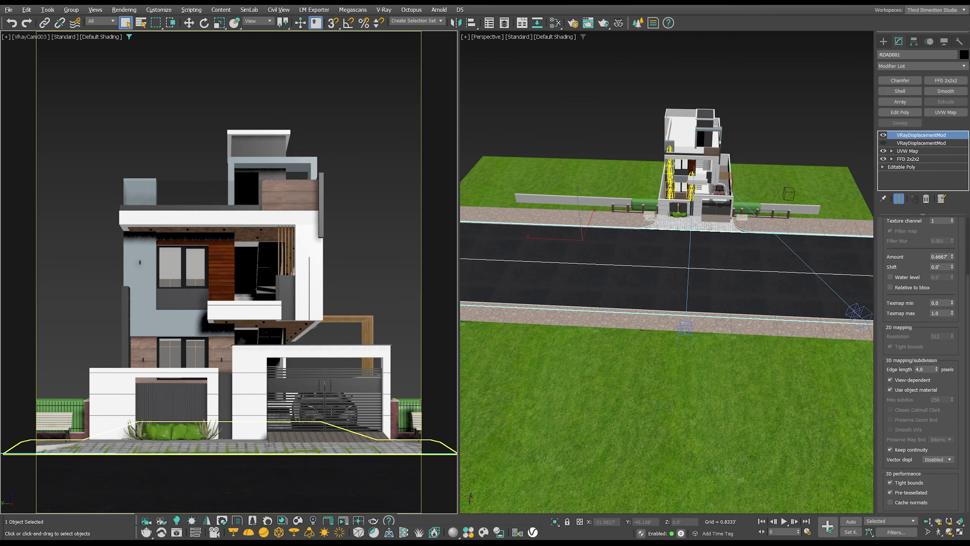
key("alt+w")
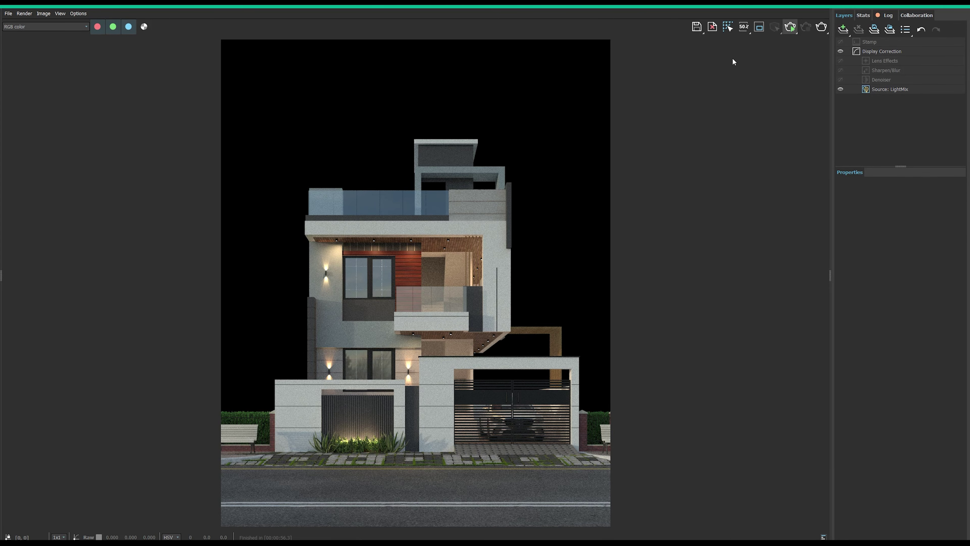
Add an Exposure correction layer in the V-Ray Frame Buffer set to 0.496.
left_click(842, 29)
left_click(852, 126)
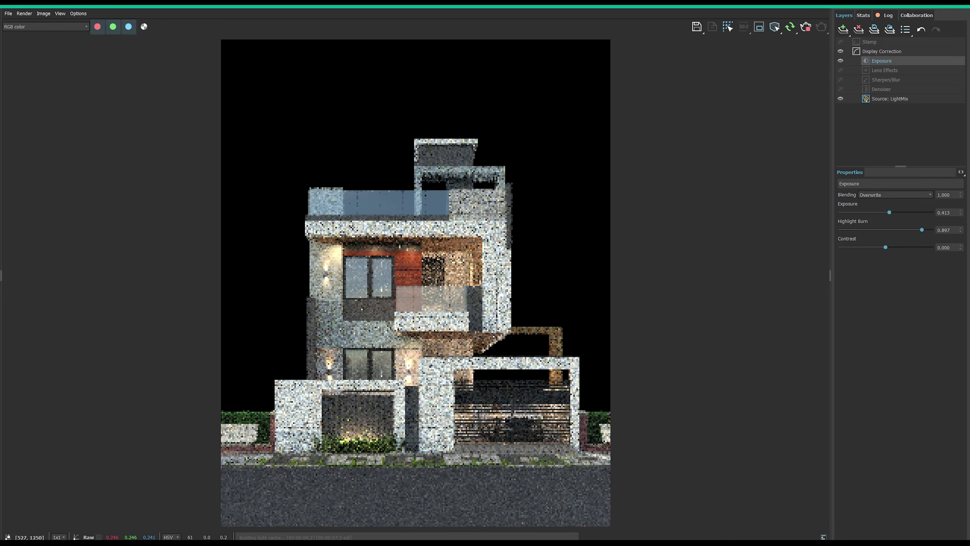
left_click_drag(868, 216, 873, 216)
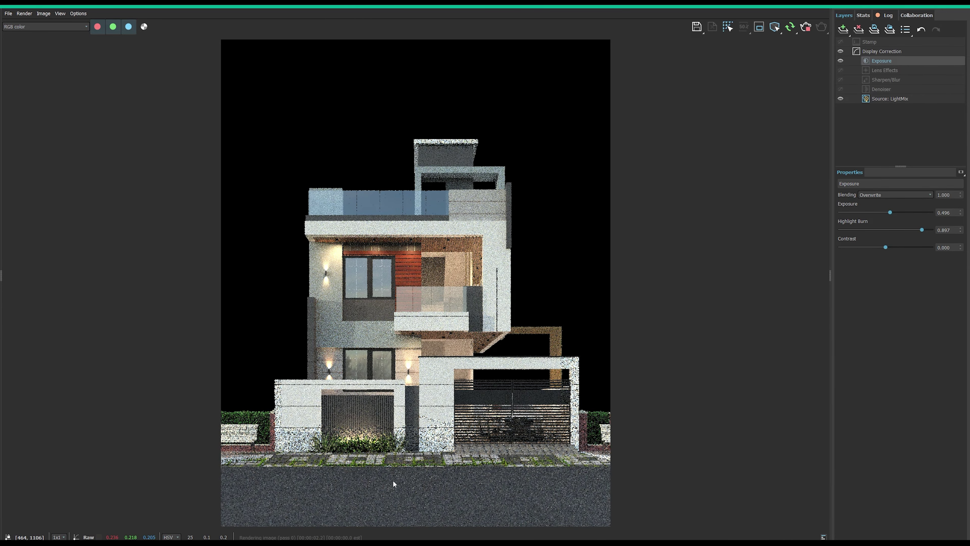
Zoom and pan the render to examine the lower facade and plants.
scroll(396, 459, "down", 2)
scroll(400, 438, "up", 2)
scroll(407, 432, "up", 2)
middle_click_drag(407, 432, 406, 407)
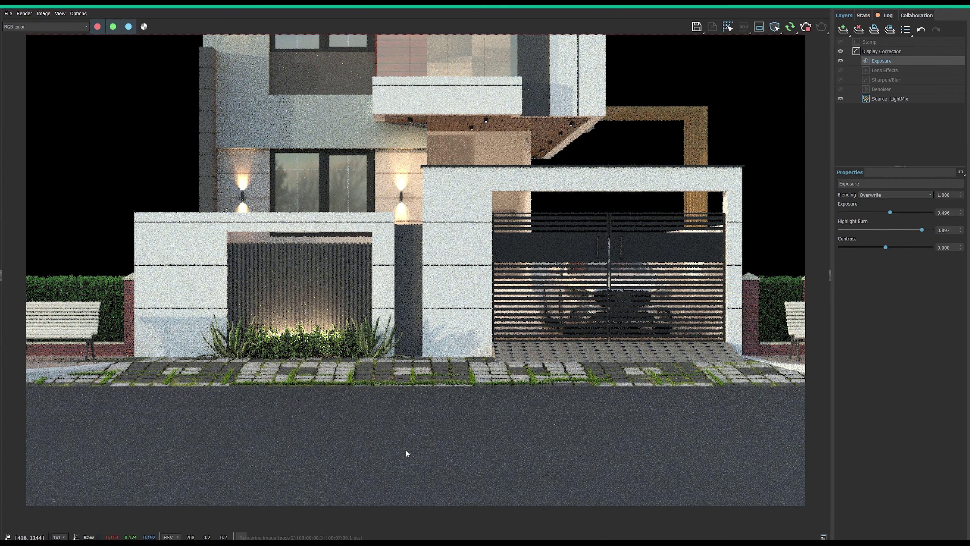
scroll(405, 449, "up", 2)
middle_click_drag(420, 445, 494, 355)
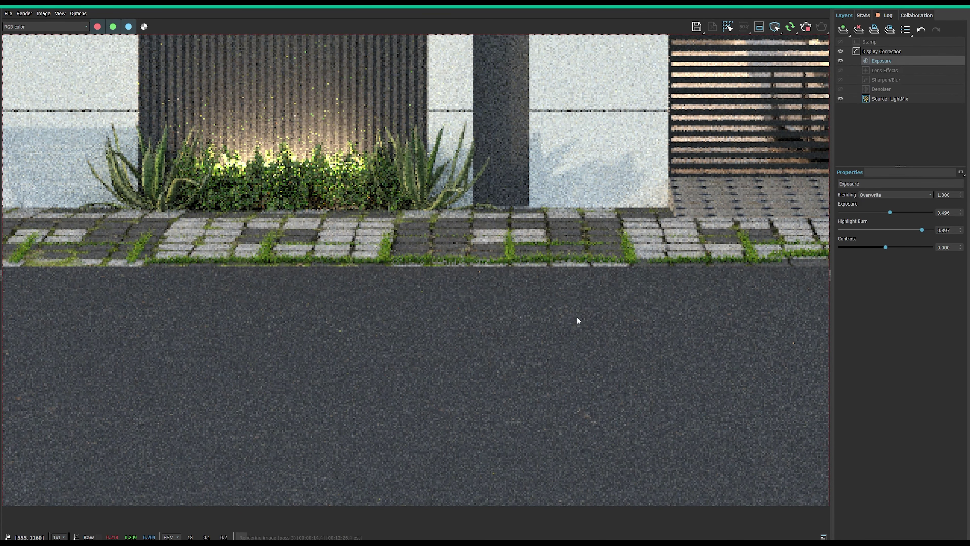
scroll(577, 325, "down", 5)
scroll(471, 269, "up", 1)
scroll(478, 275, "up", 1)
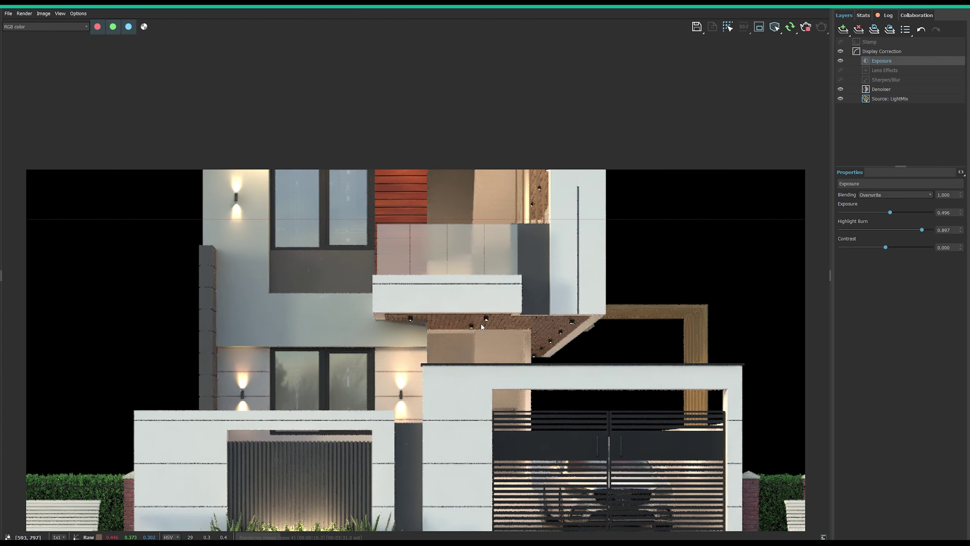
scroll(511, 310, "up", 1)
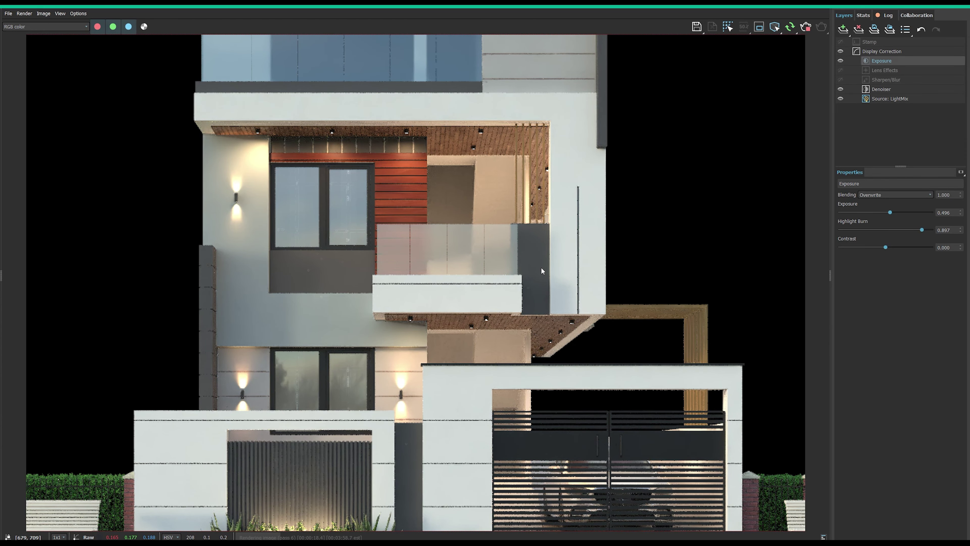
scroll(534, 323, "down", 3)
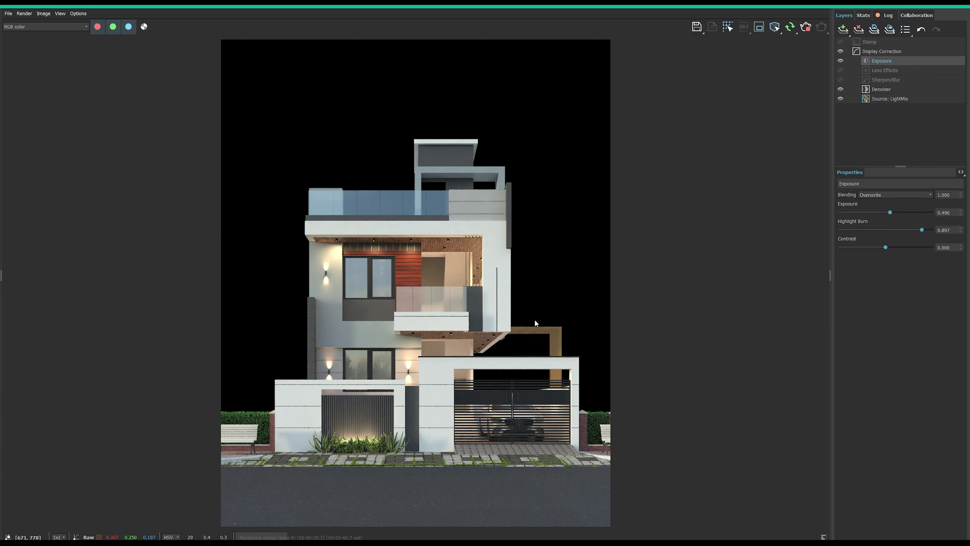
scroll(477, 503, "up", 2)
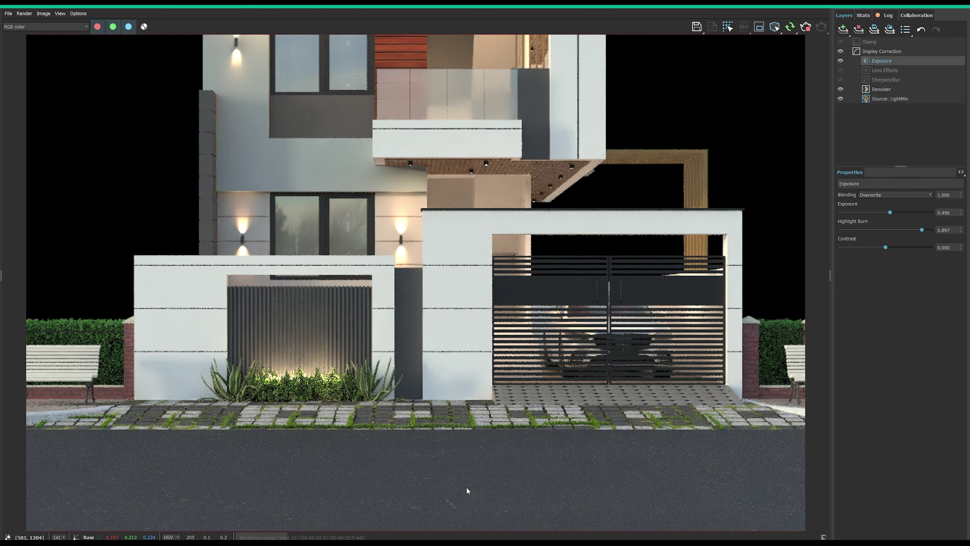
scroll(466, 487, "down", 2)
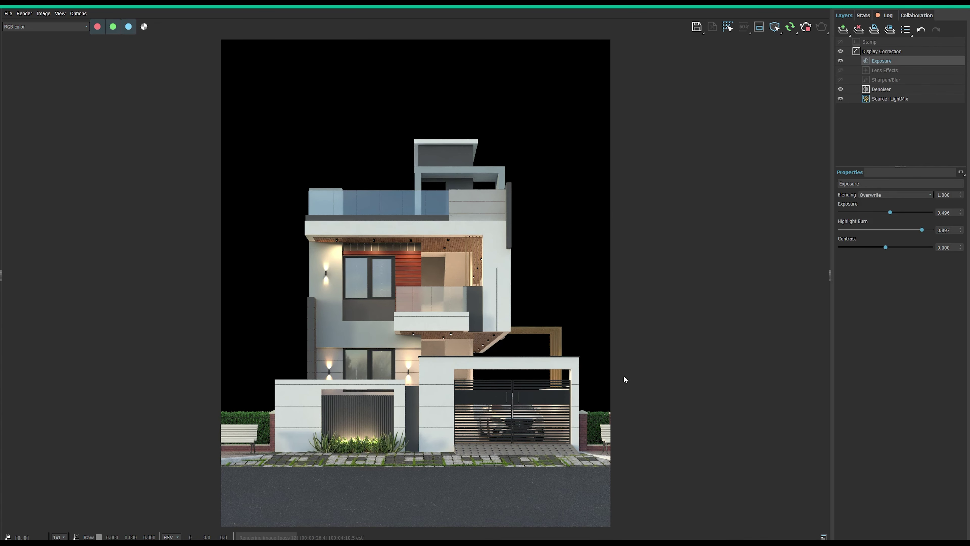